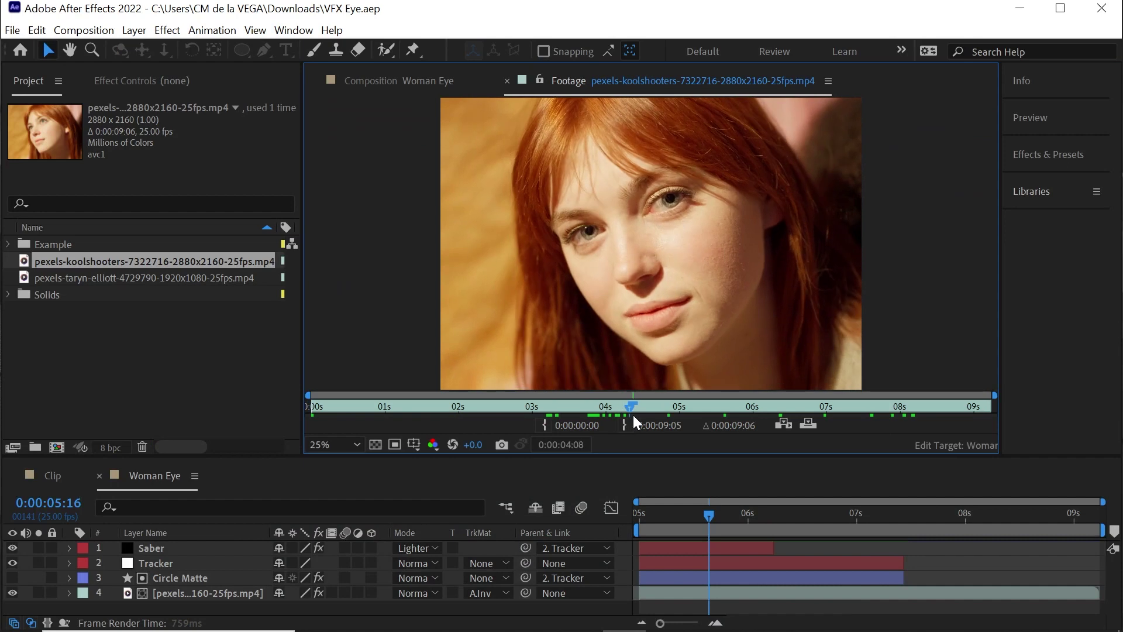
Create a composition from the pexels-koolshooters-7322716 clip and trim it to start at 0:00:05:00
left_click_drag(633, 415, 680, 419)
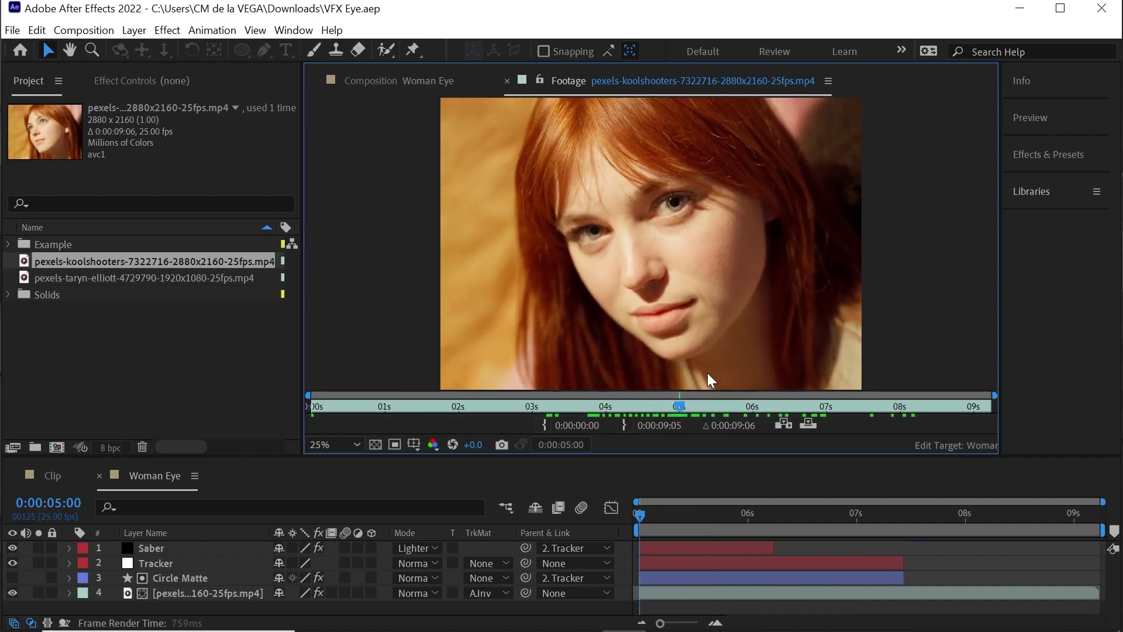
left_click_drag(169, 261, 59, 447)
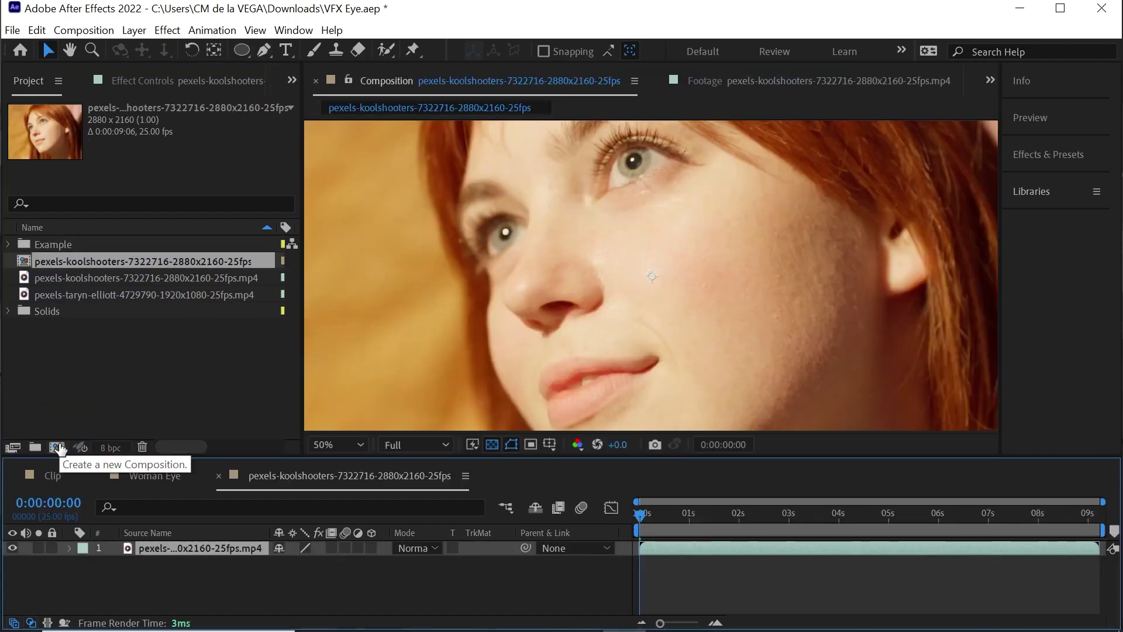
left_click_drag(665, 518, 887, 522)
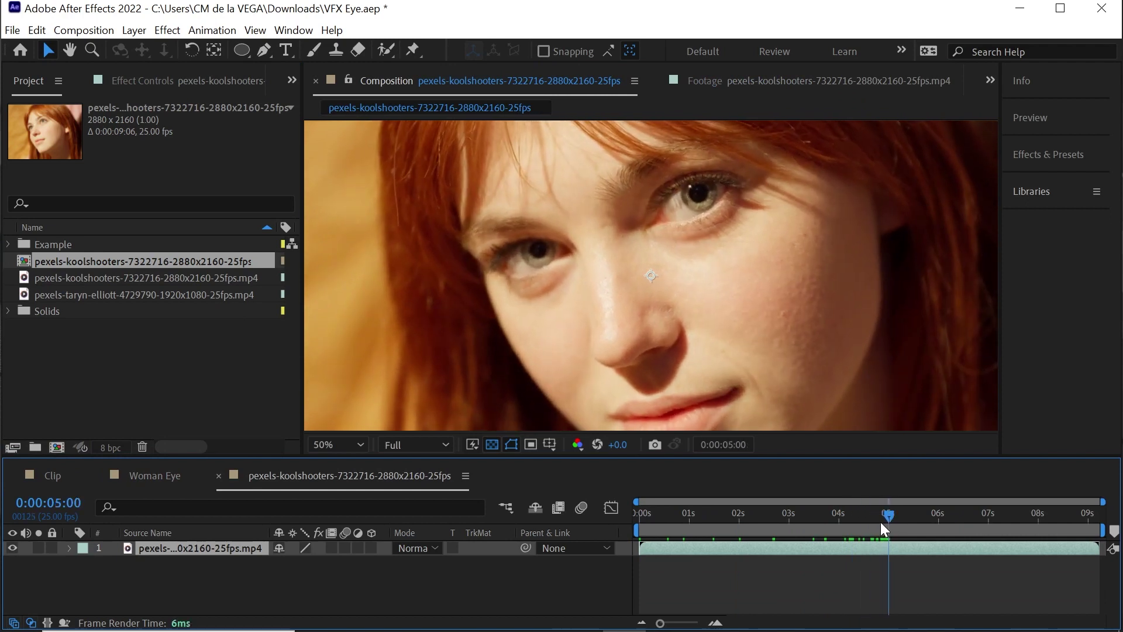
left_click_drag(75, 506, 79, 507)
key("b")
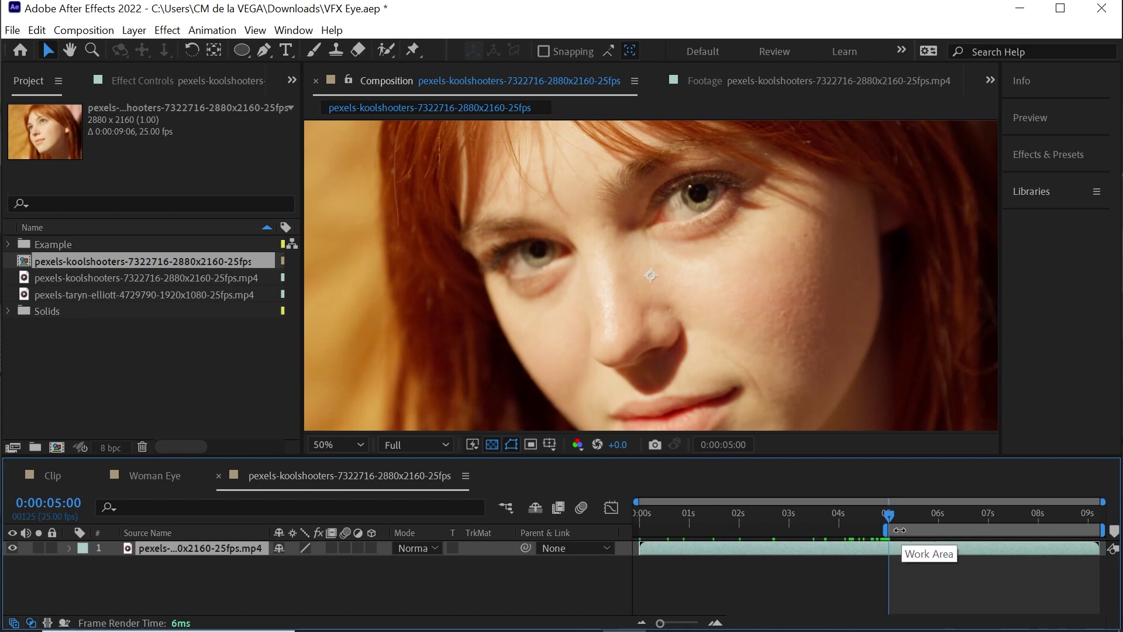
right_click(899, 530)
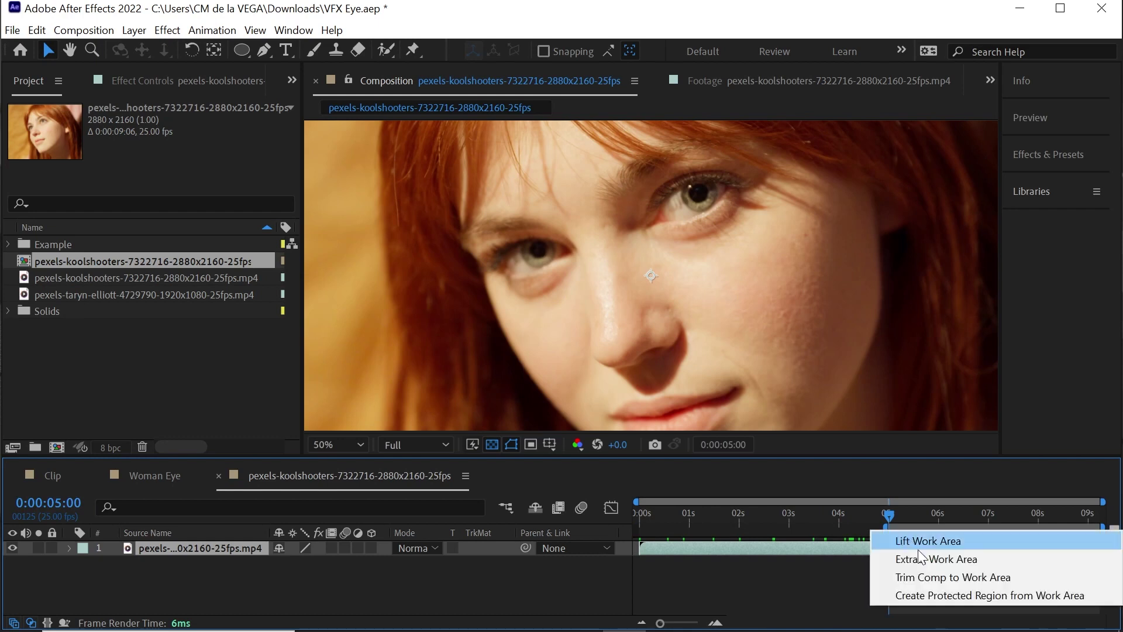
left_click(1016, 577)
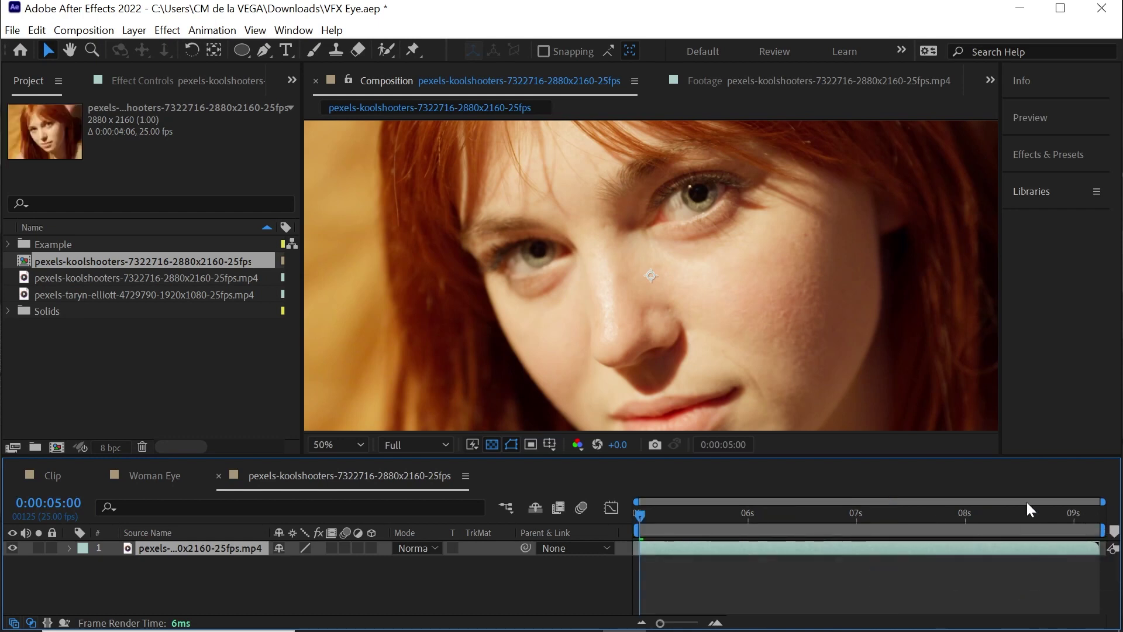
Apply the Mocha AE effect to the footage layer and launch Mocha AE
key("comma")
left_click_drag(739, 271, 712, 265)
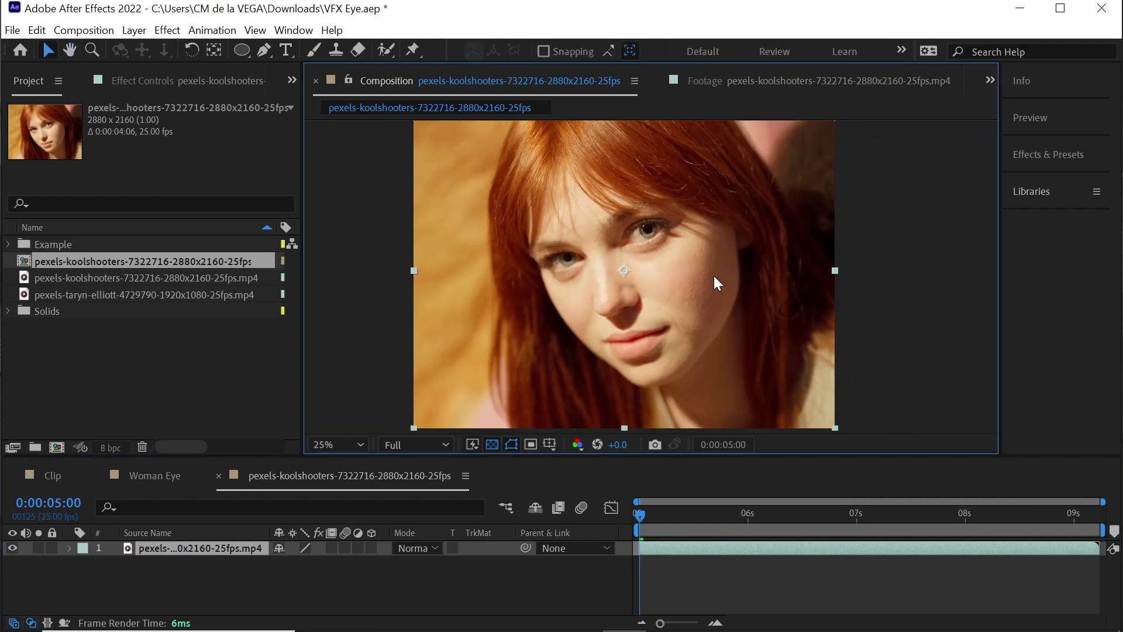
left_click(160, 549)
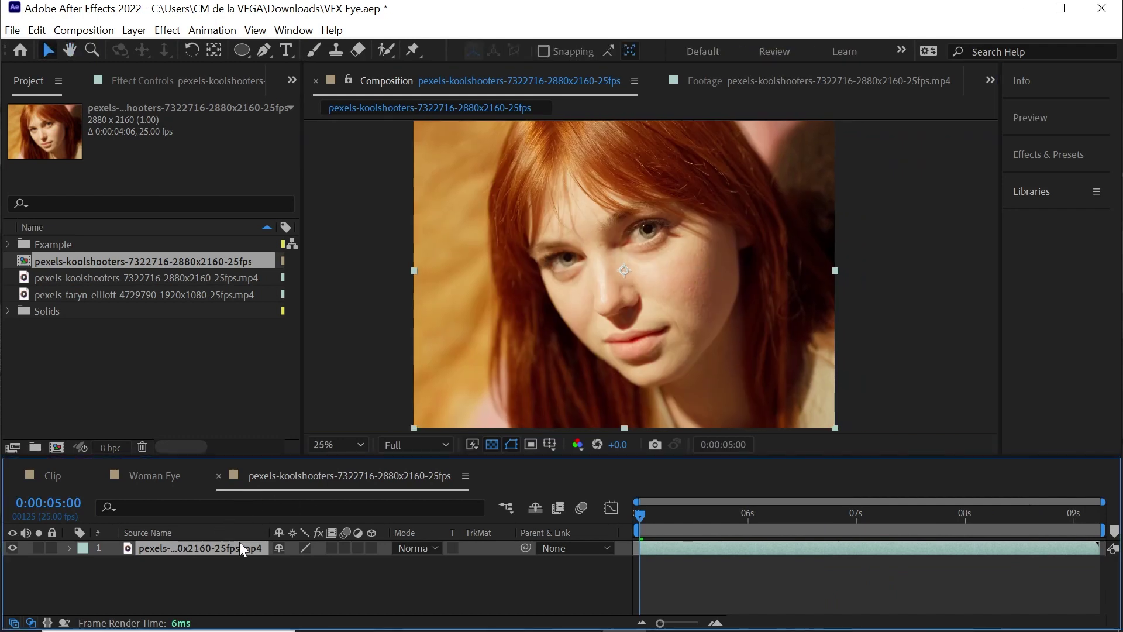
left_click(163, 27)
mouse_move(241, 121)
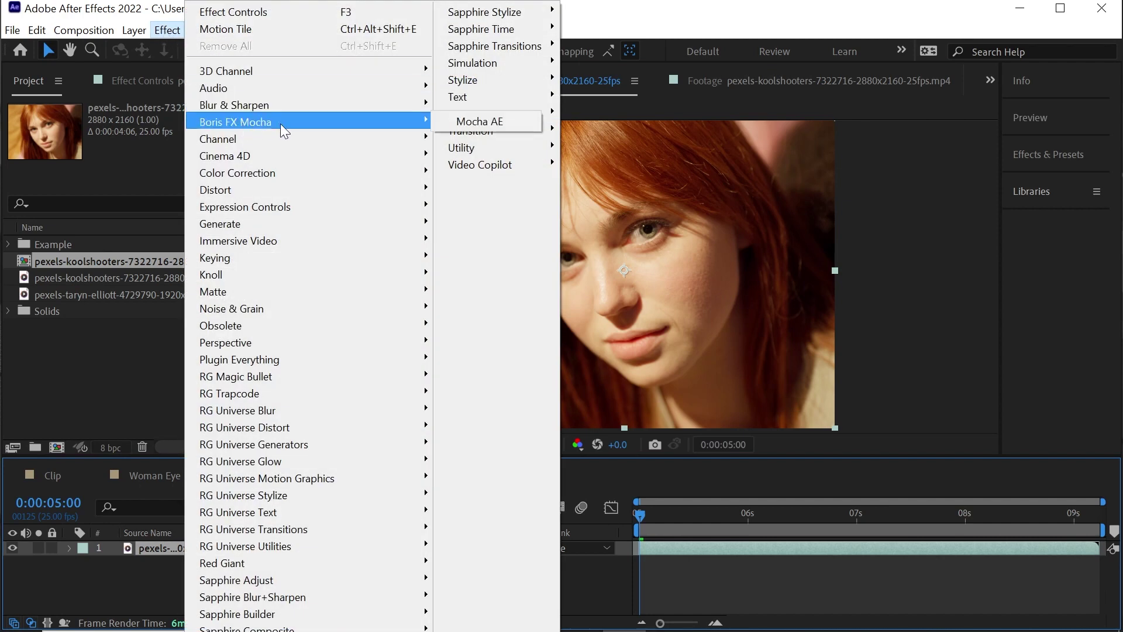
left_click(514, 123)
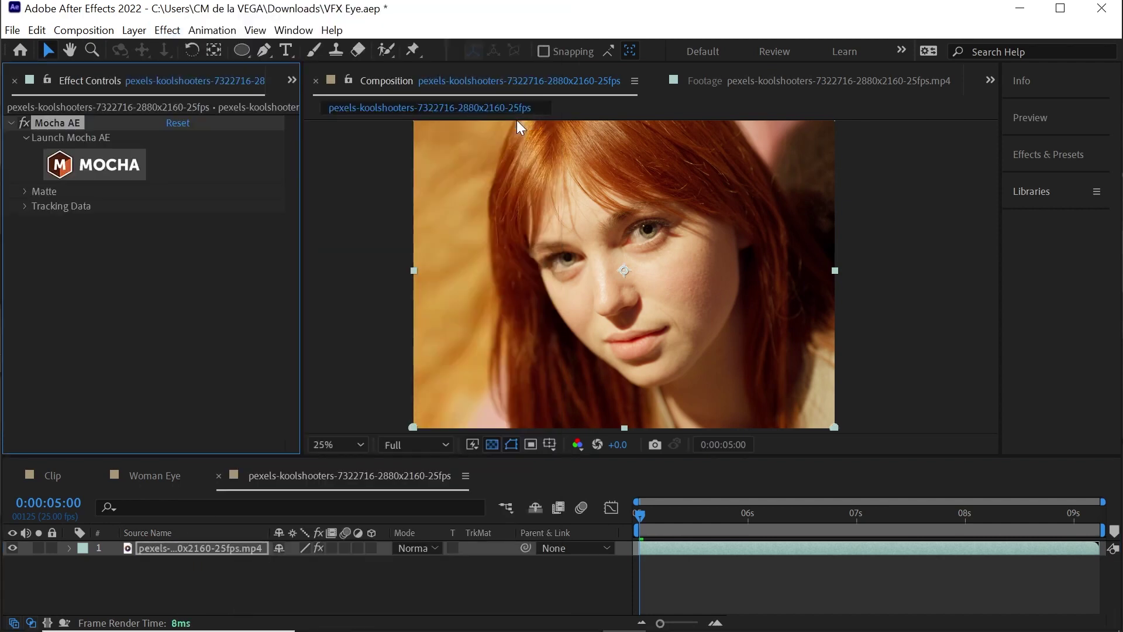
left_click(128, 167)
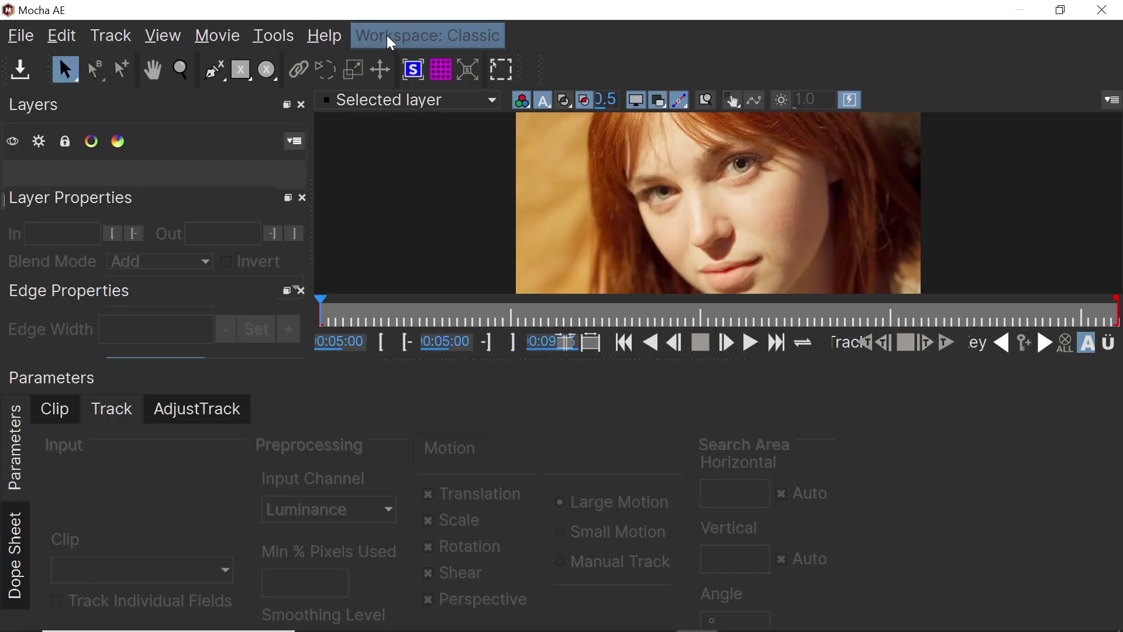
Switch Mocha to the Essentials workspace and enlarge the area showing the track motion options
left_click(455, 42)
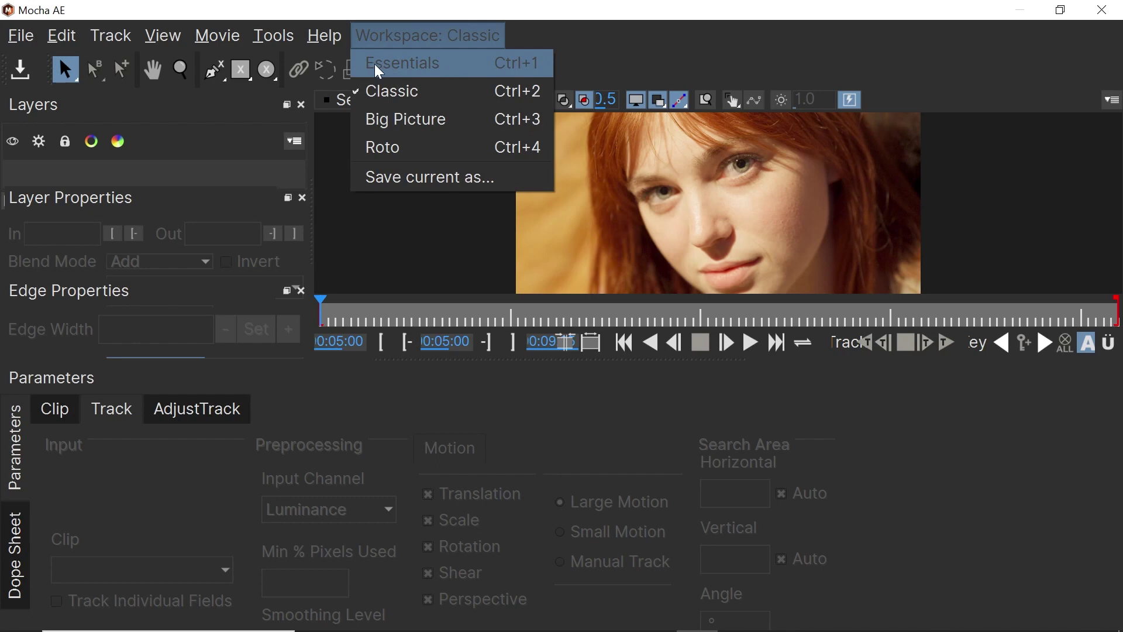
left_click(449, 69)
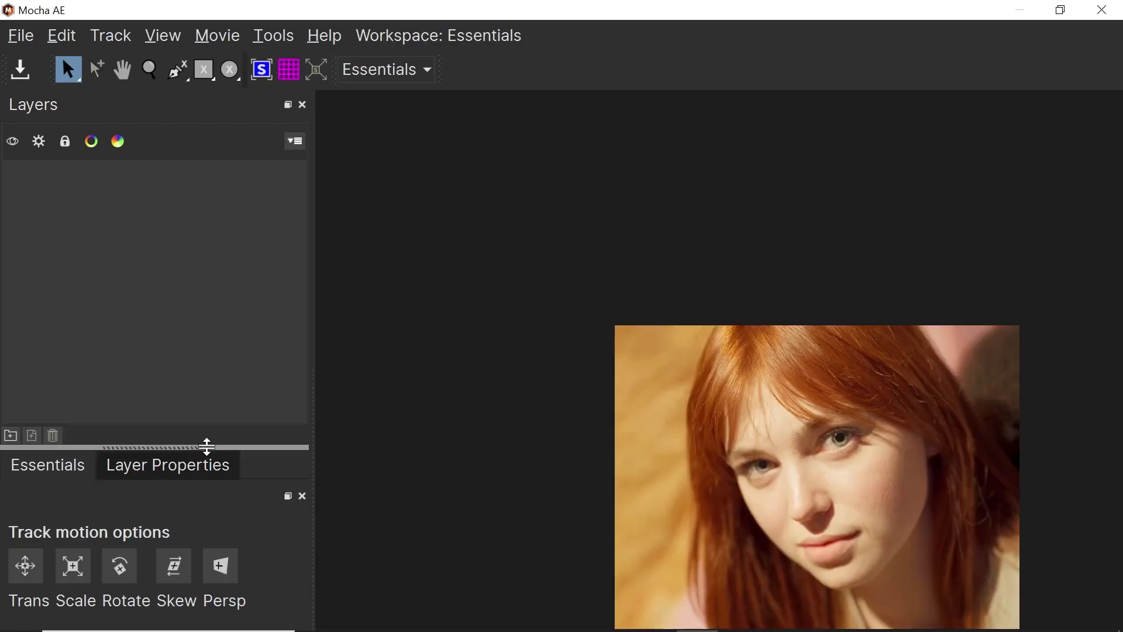
left_click_drag(206, 446, 228, 218)
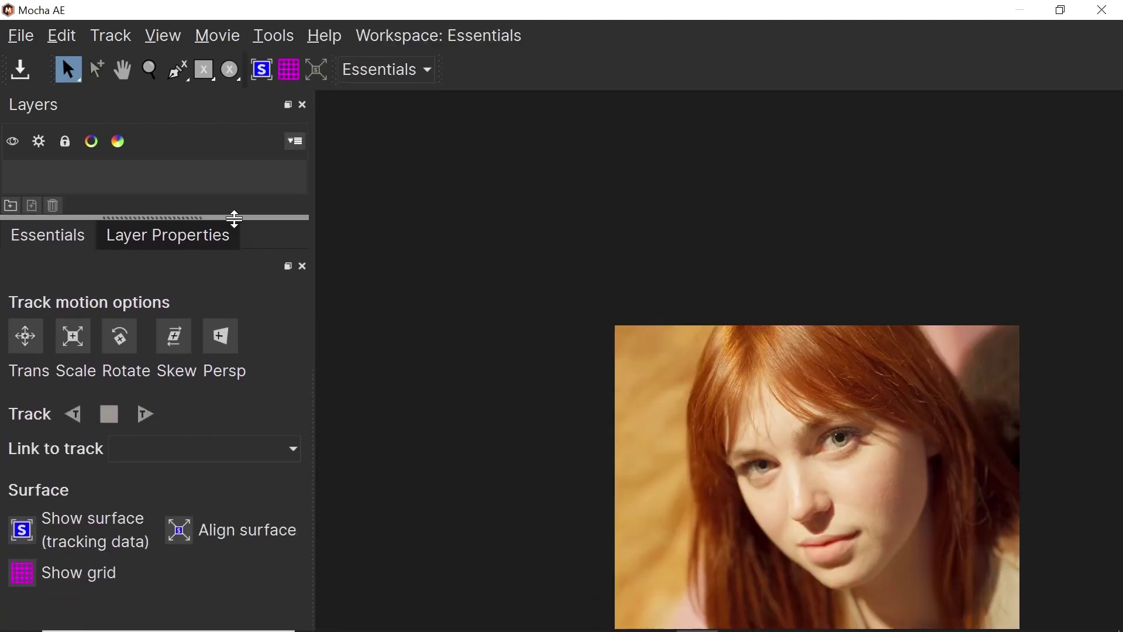
Draw a circular X-spline around the iris of the eye nearer the cheek in sunlight and align it with the iris
key("z")
left_click_drag(728, 410, 665, 456)
key("s")
key("x")
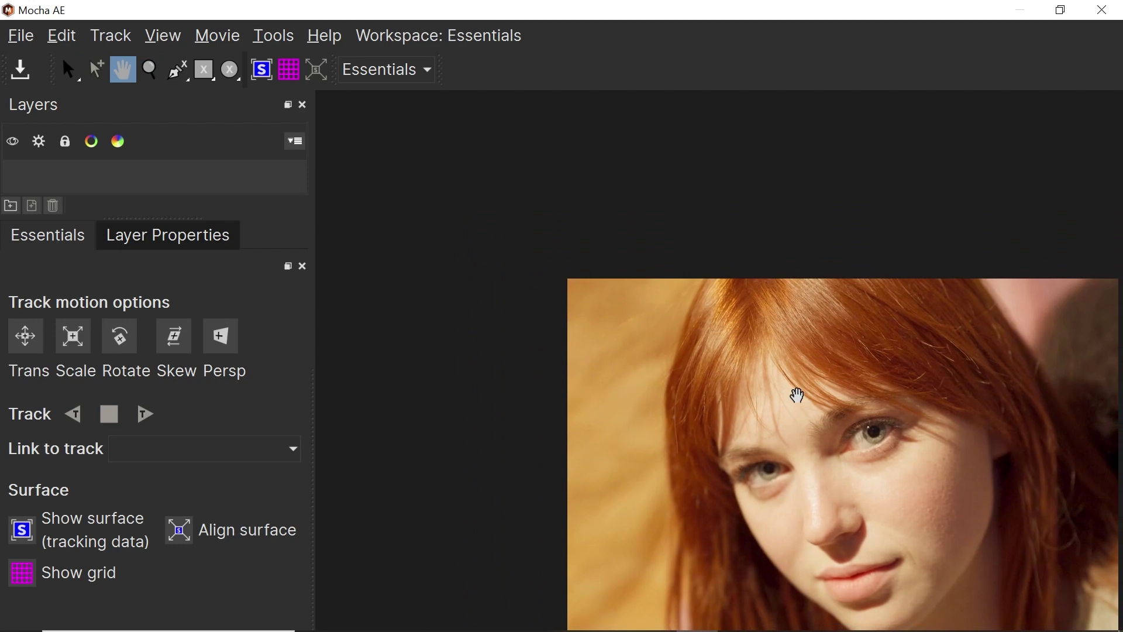
left_click_drag(795, 394, 742, 275)
key("z")
key("s")
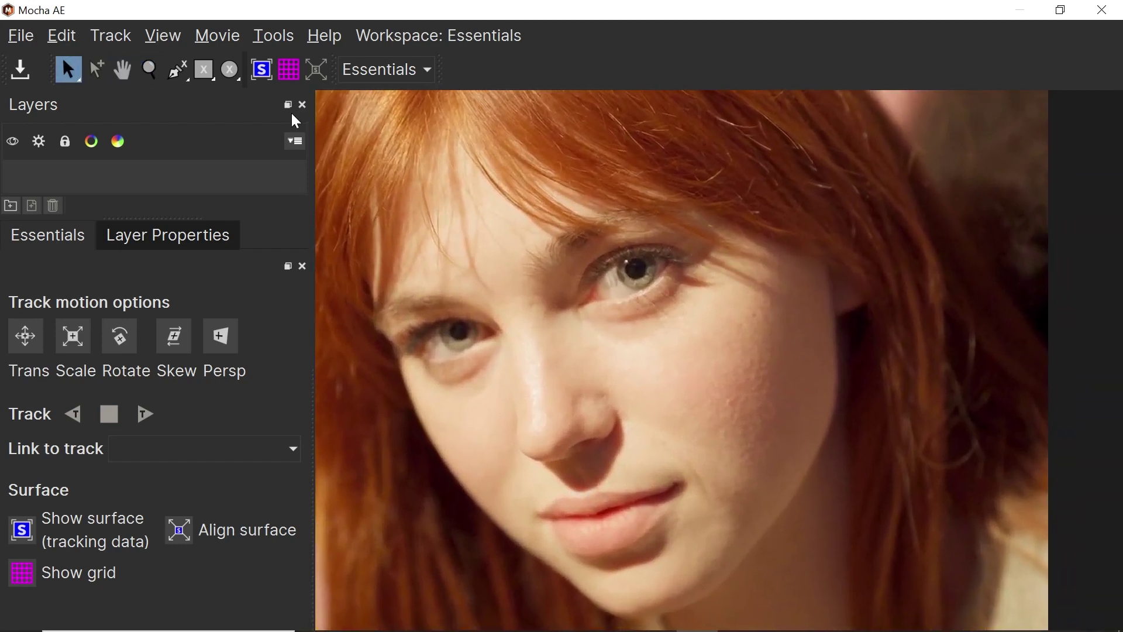
left_click(231, 72)
left_click_drag(619, 250, 663, 286)
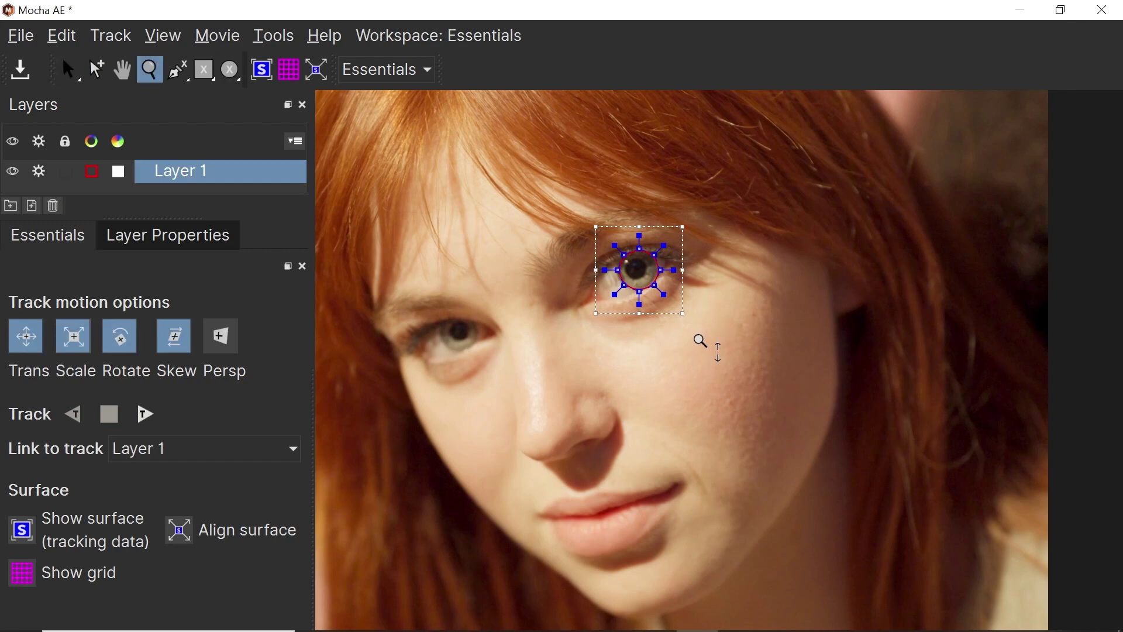
key("z")
left_click_drag(702, 339, 772, 209)
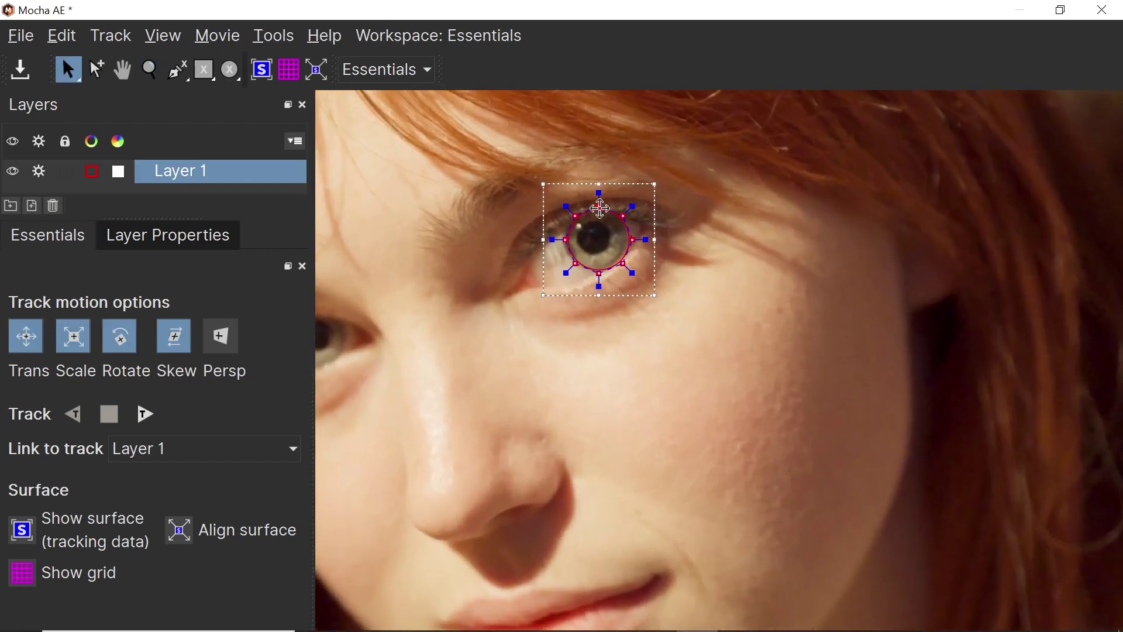
left_click_drag(601, 206, 597, 204)
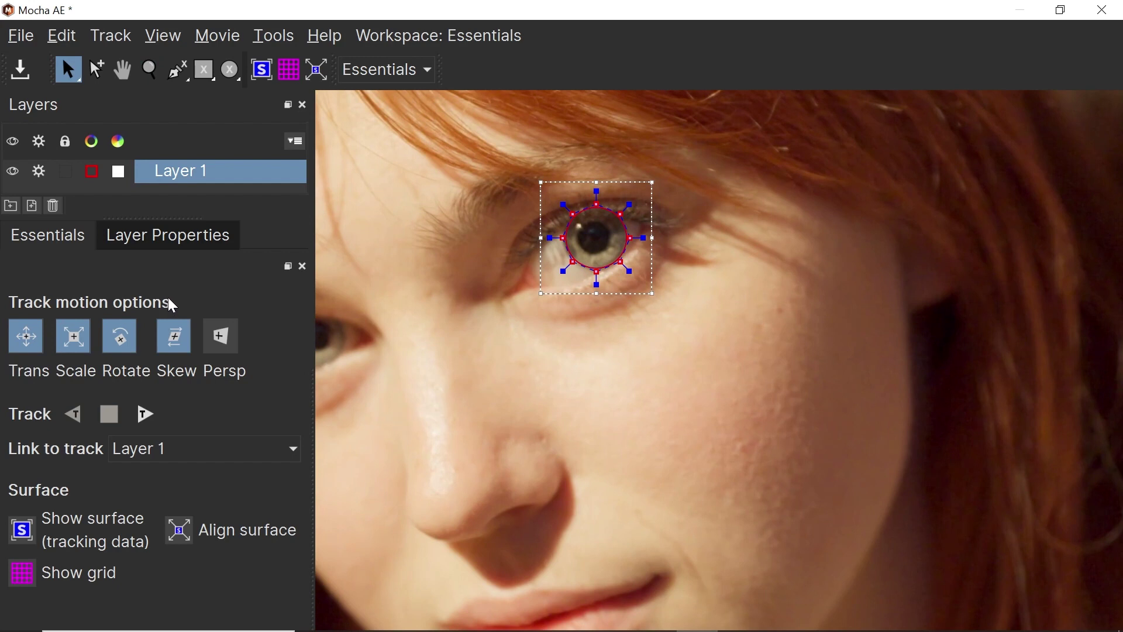
Turn off Skew, Rotate and Scale so only Trans remains, and track Layer 1 forward
left_click(176, 346)
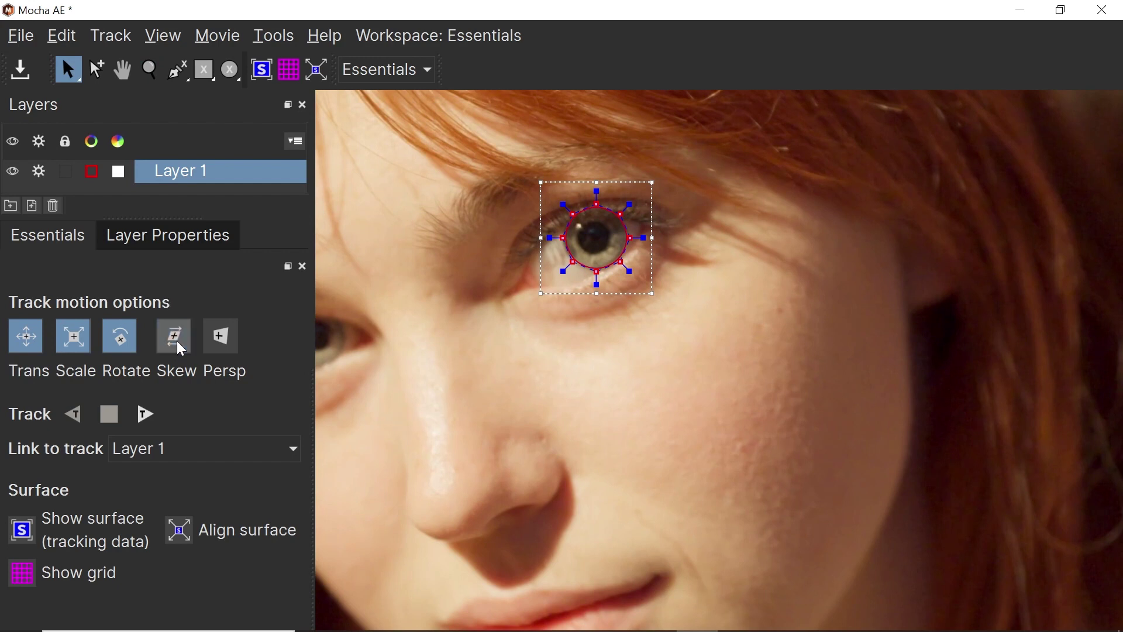
left_click(122, 350)
left_click(74, 354)
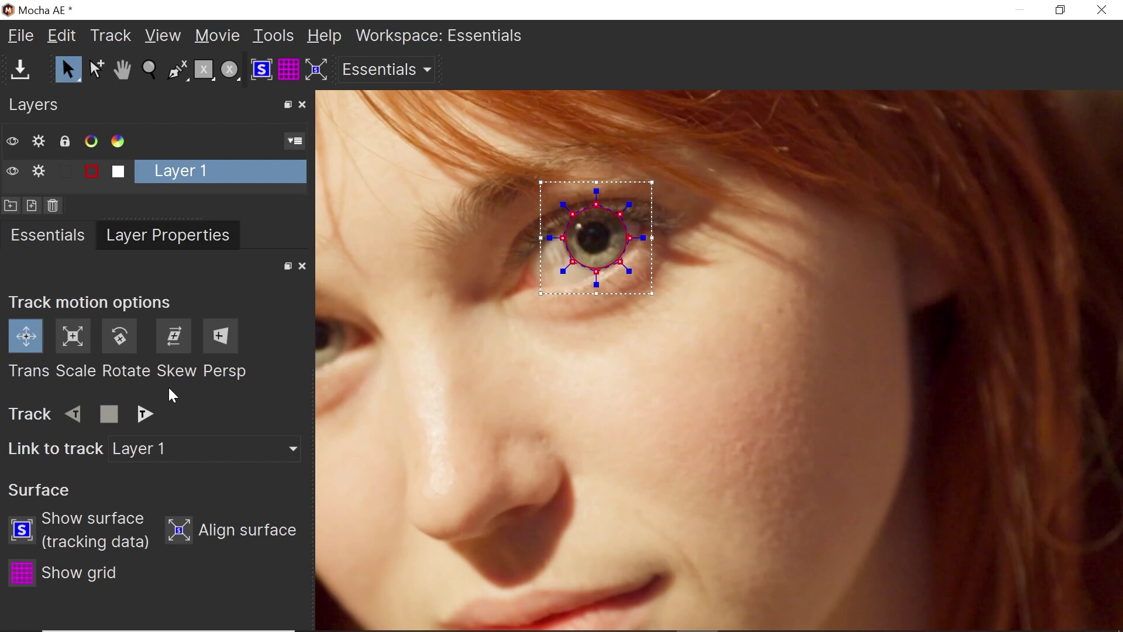
left_click(146, 417)
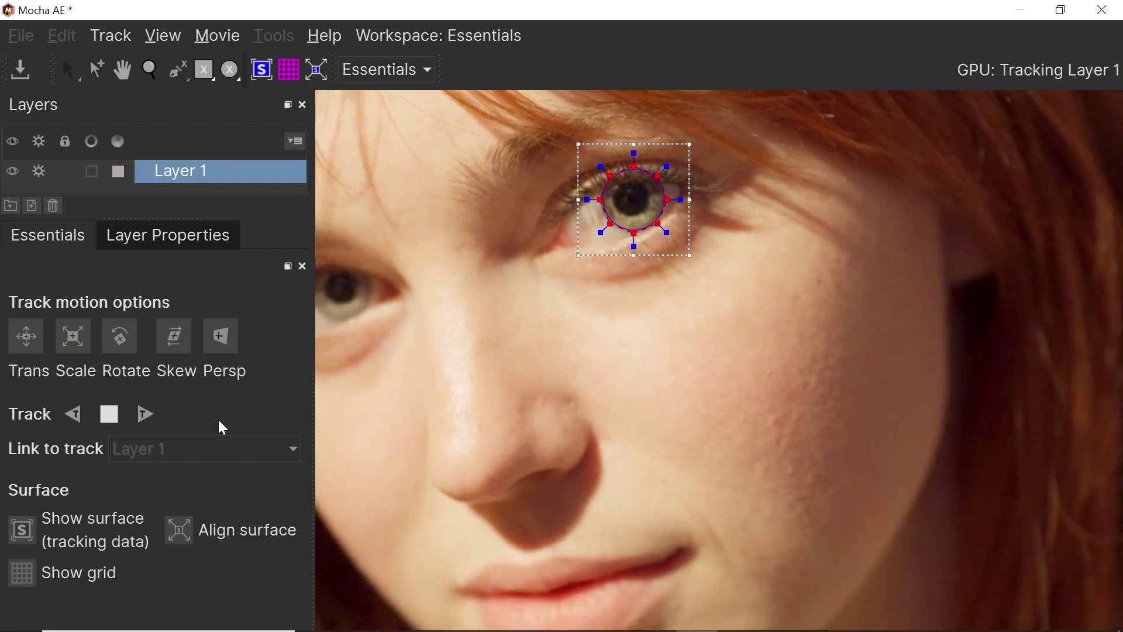
Switch to the Classic workspace and set Layer 1's out point to 00:00:07:00
left_click(412, 73)
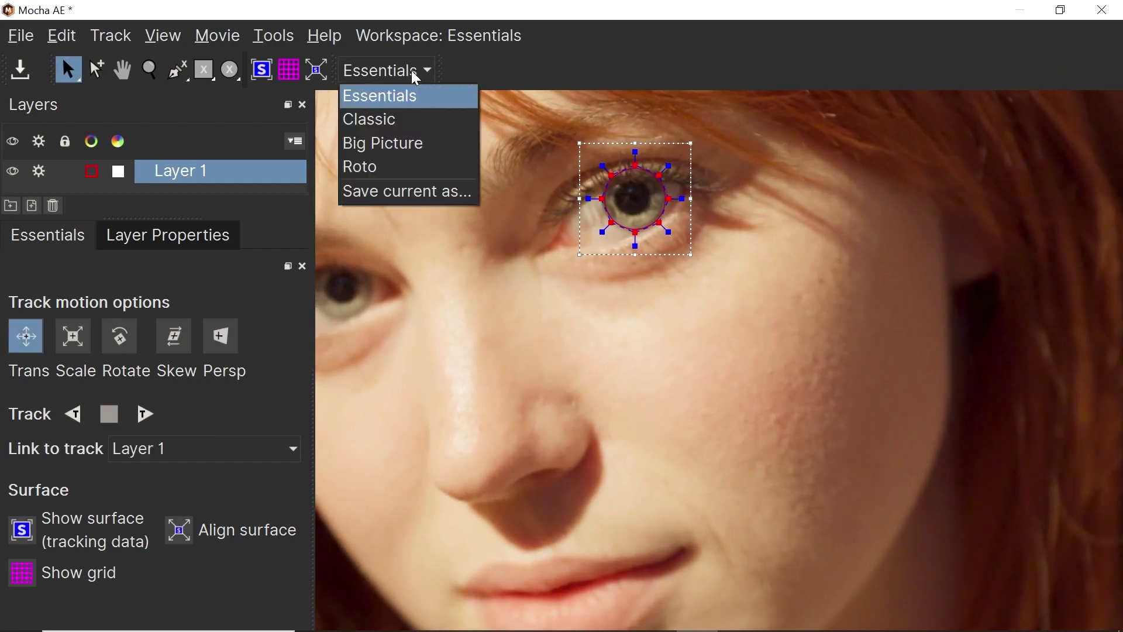
left_click(431, 122)
key("z")
left_click_drag(772, 268, 780, 339)
key("x")
key("s")
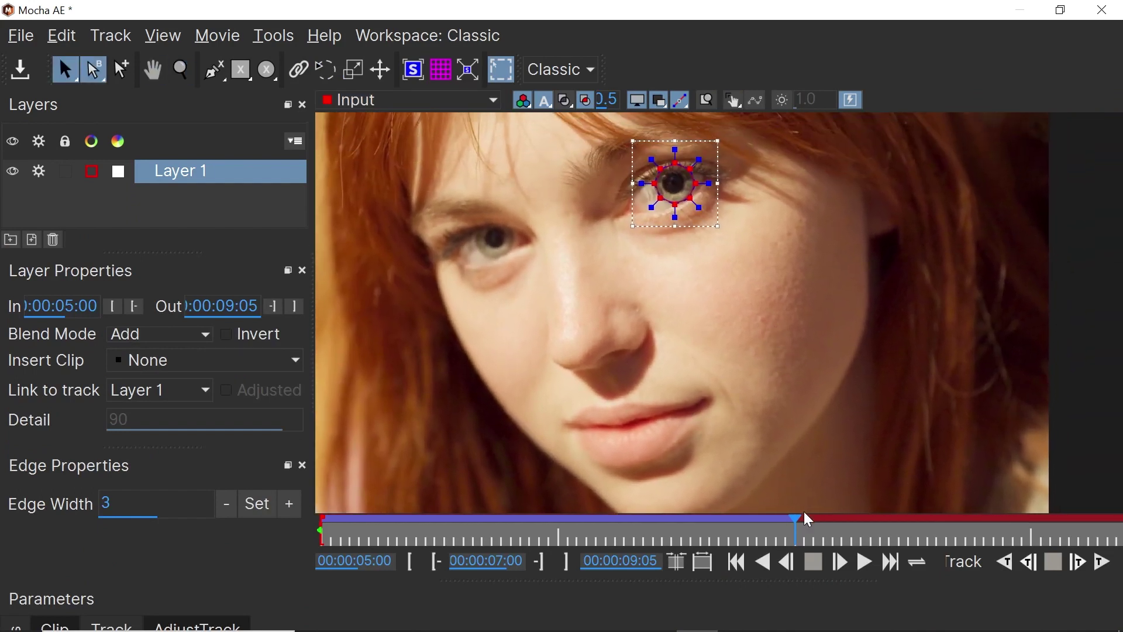
mouse_move(796, 527)
left_mouse_down()
mouse_move(752, 527)
mouse_move(796, 527)
left_mouse_up()
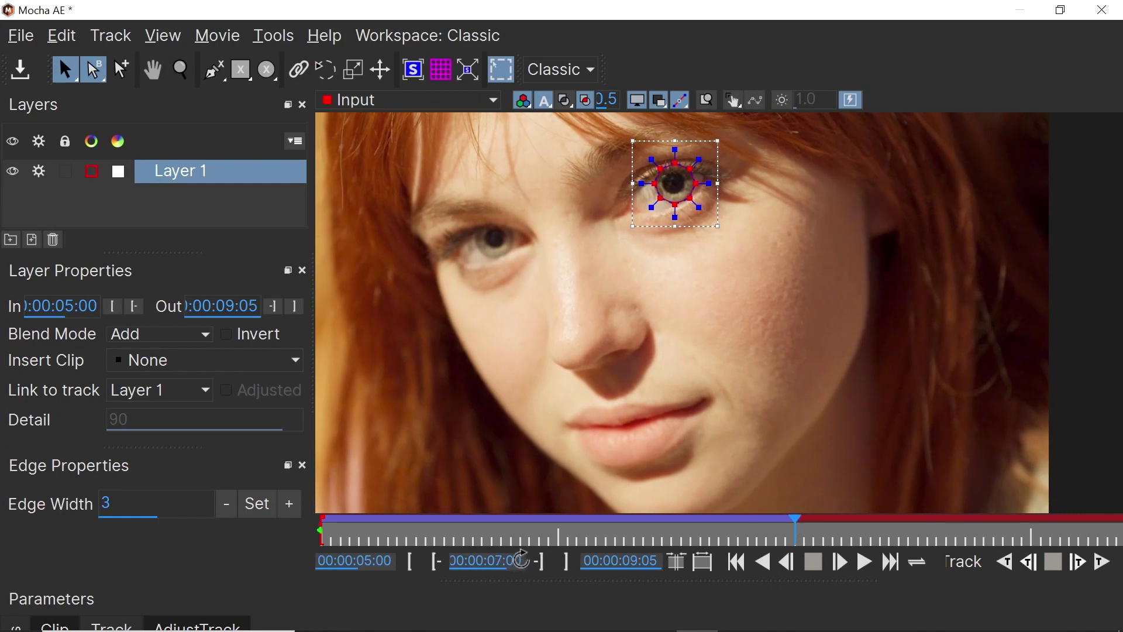
left_click(296, 311)
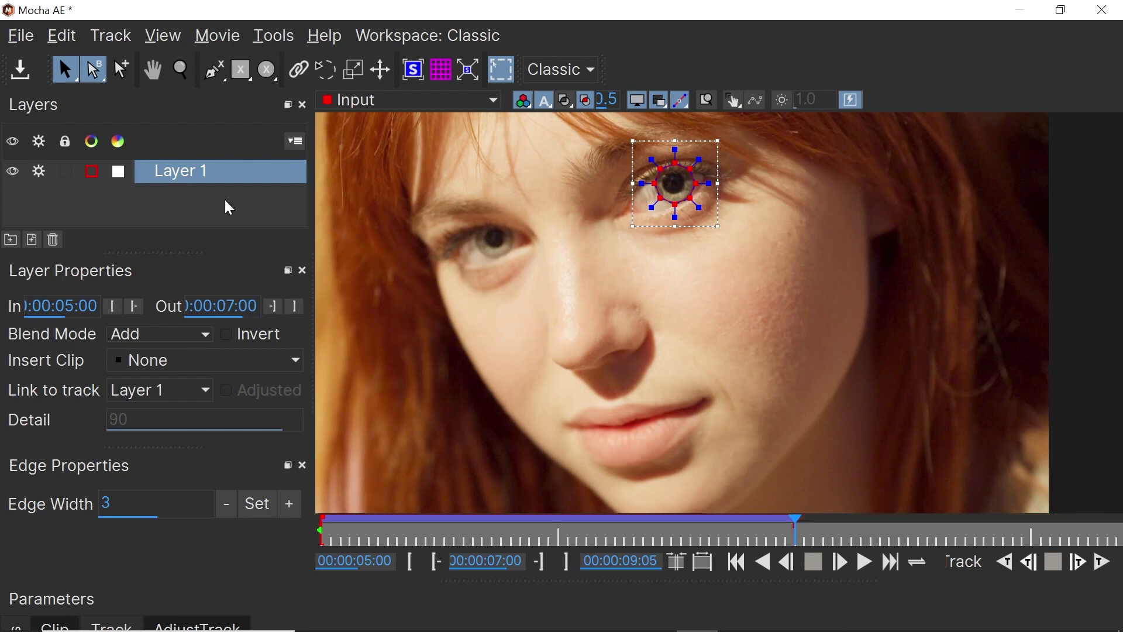
Rename Layer 1 as eye, then close Mocha AE and save the project changes
double_click(202, 171)
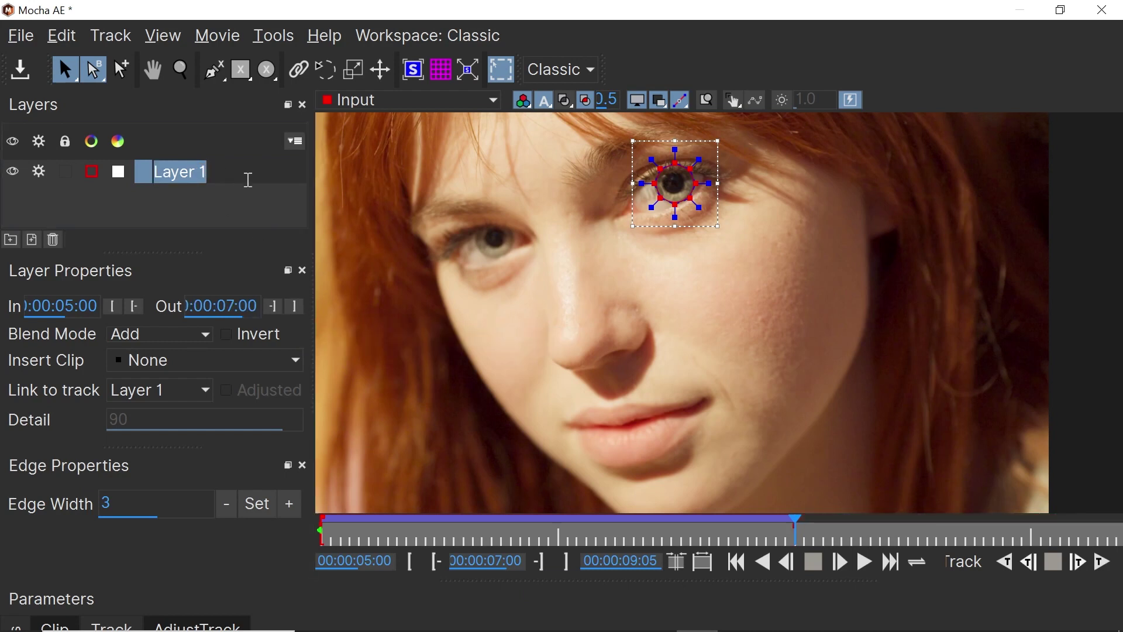
type("eye")
key("Return")
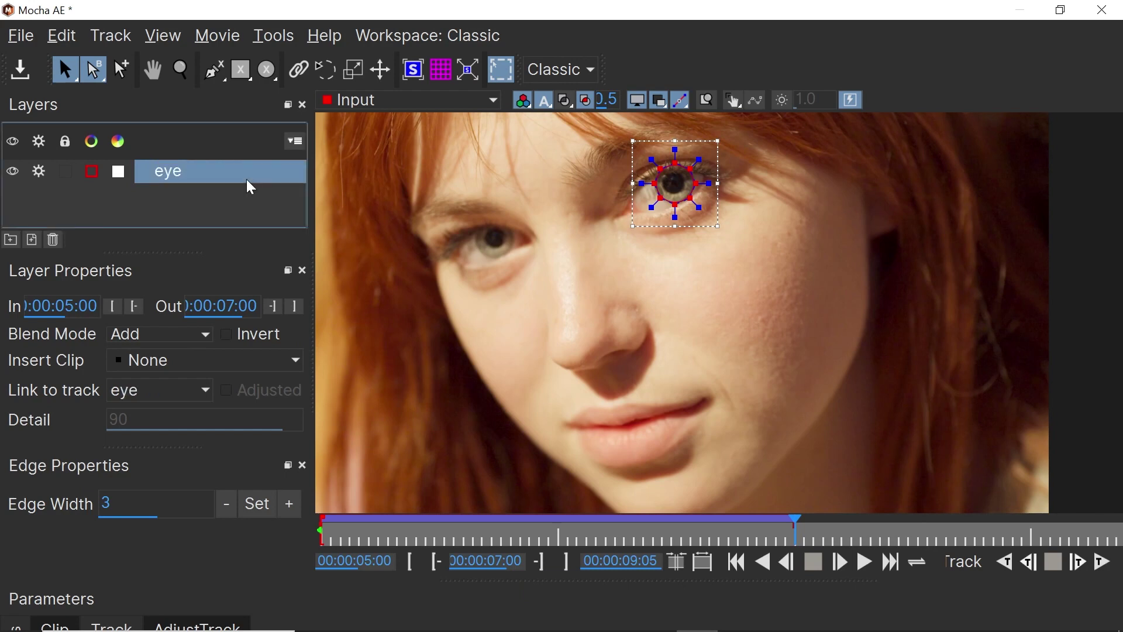
left_click(1102, 10)
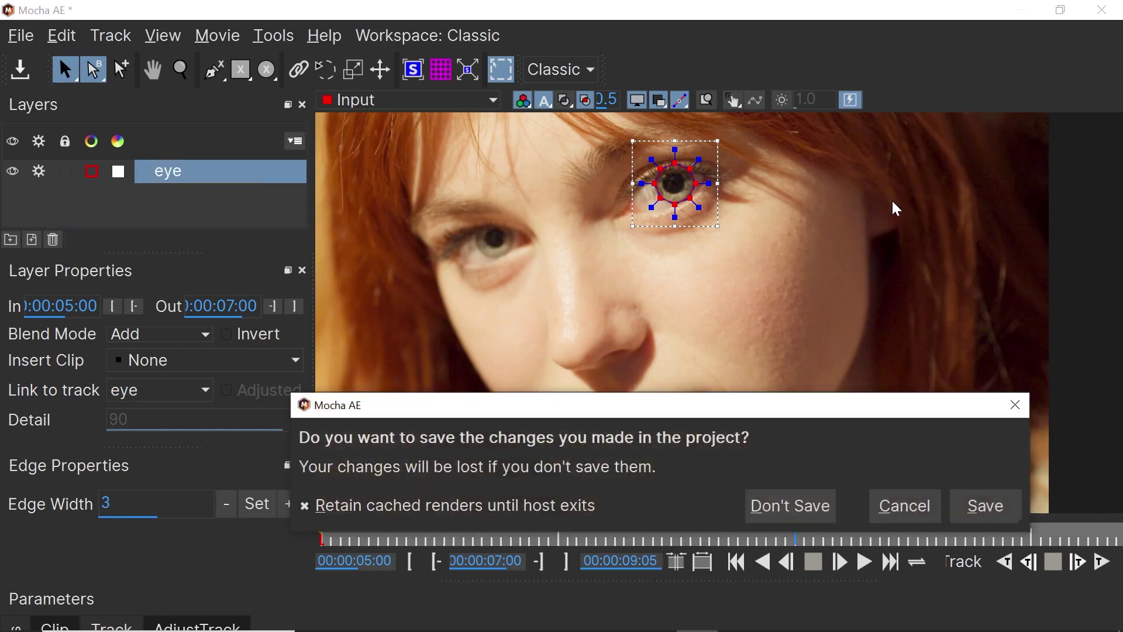
left_click(990, 507)
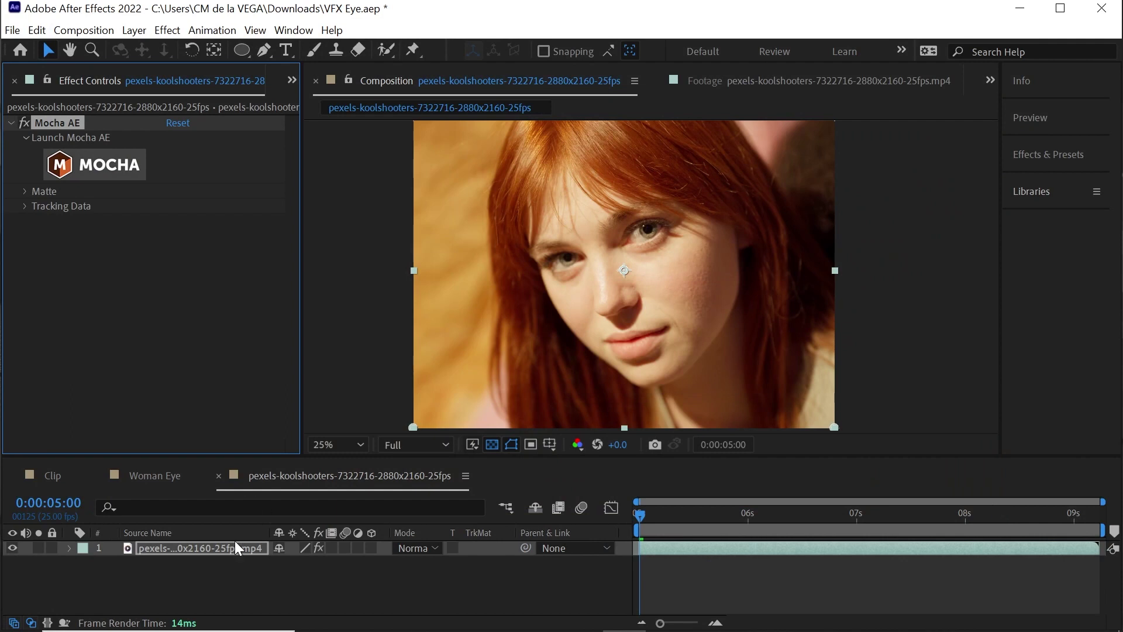
Add a null object to the composition and name it eye tracker
left_click(134, 31)
mouse_move(143, 48)
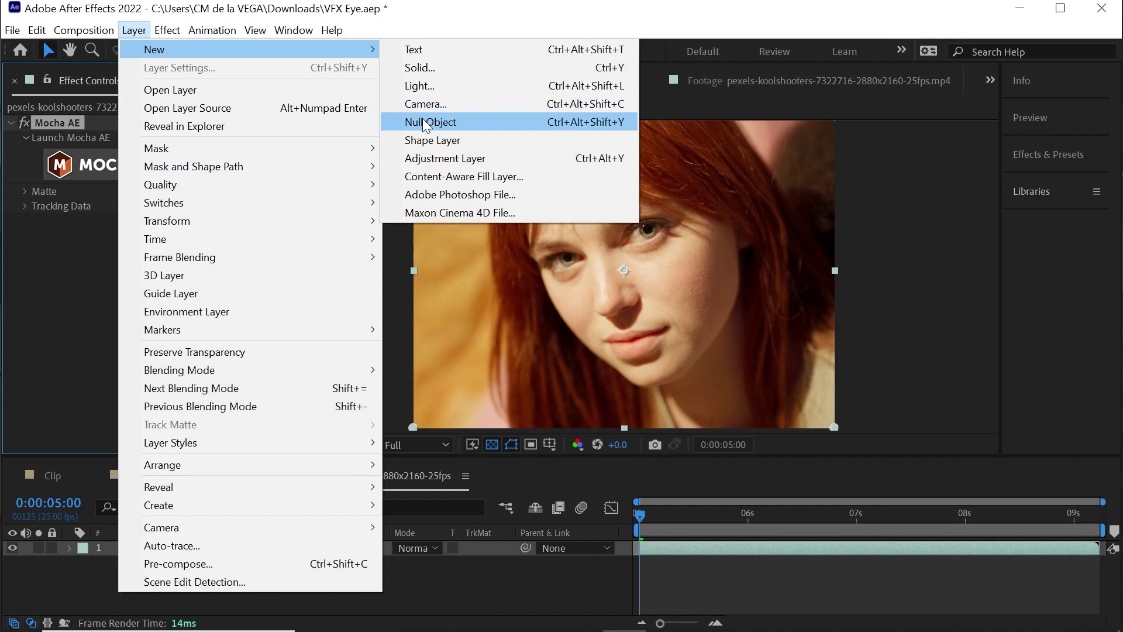
left_click(485, 122)
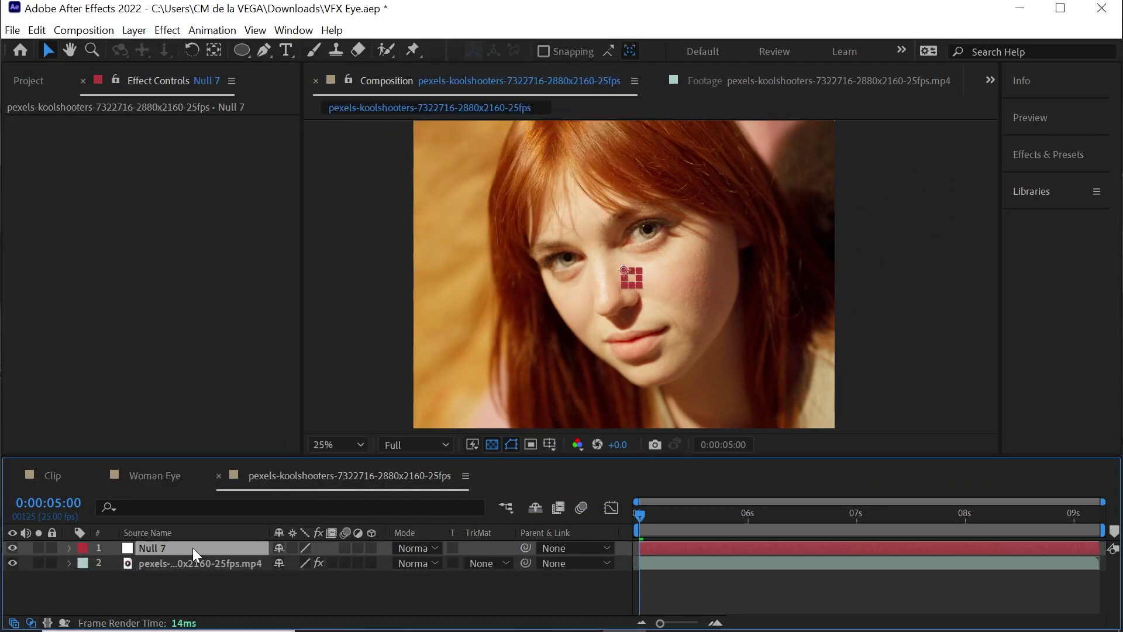
key("Return")
type("eye")
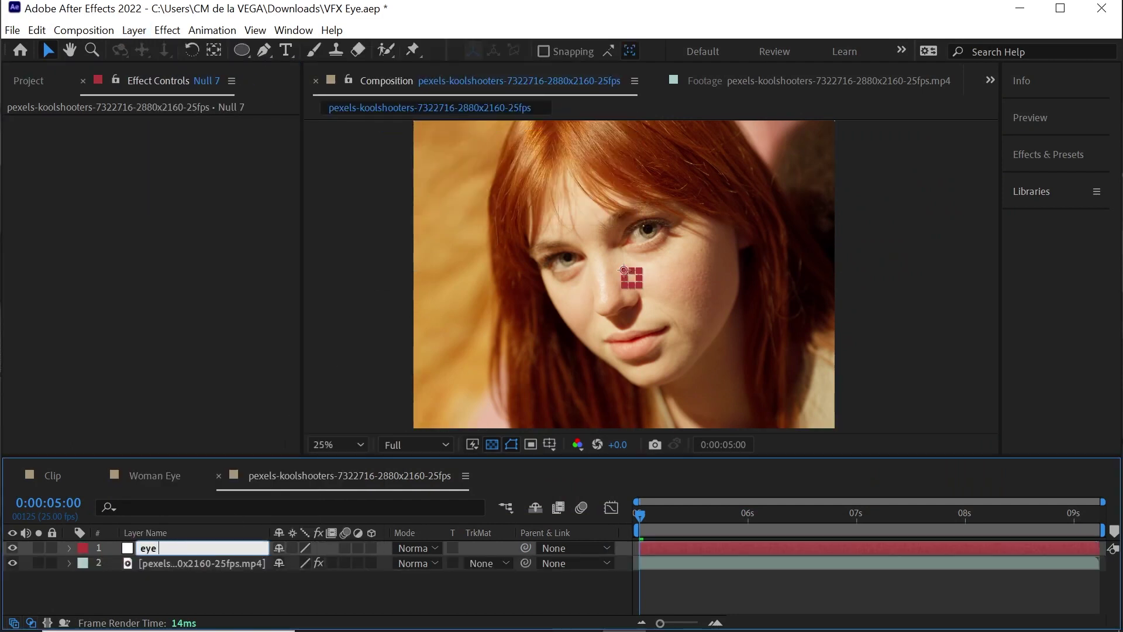
type(" tracker")
key("Return")
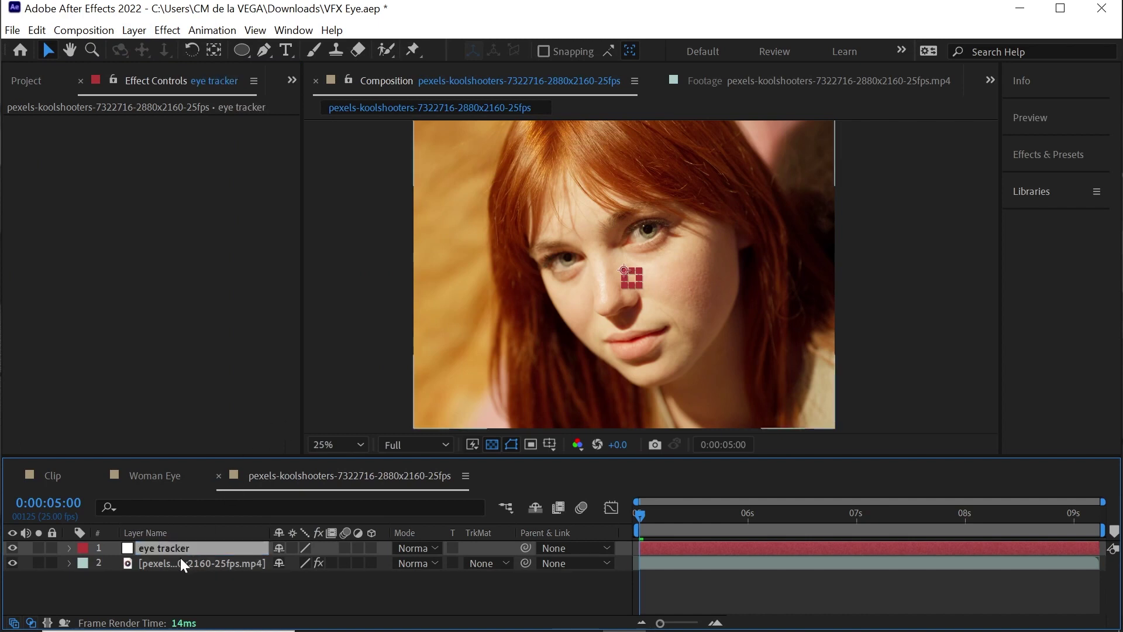
Create track data from the tracked eye layer in the footage layer's Mocha AE effect
left_click(197, 563)
left_click(24, 205)
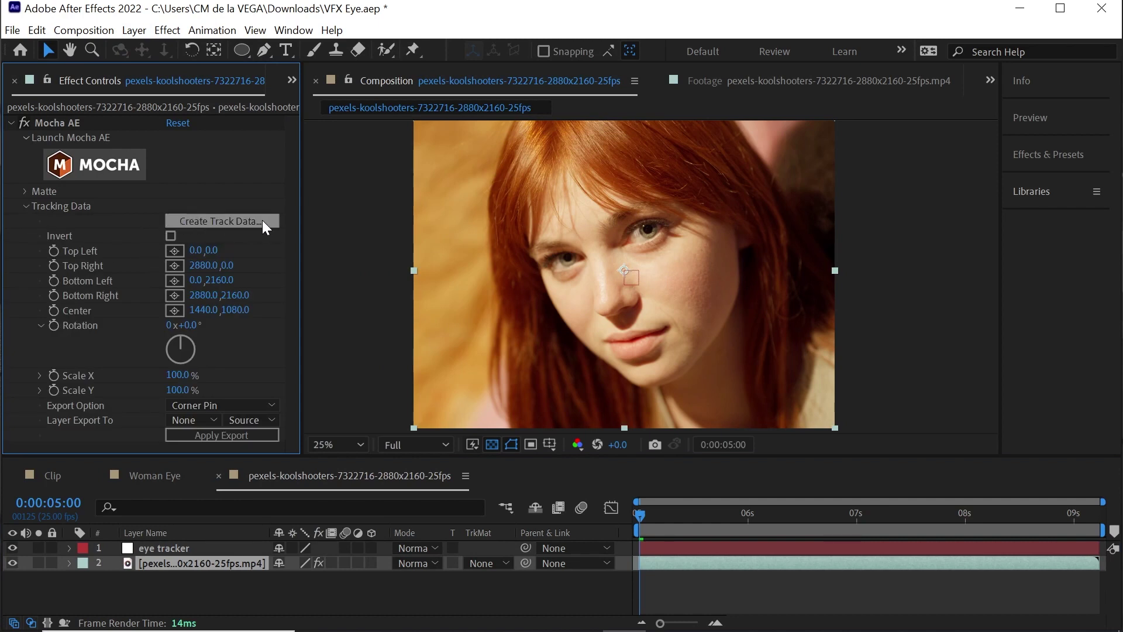
left_click(266, 222)
left_click_drag(671, 293, 453, 246)
left_click(489, 341)
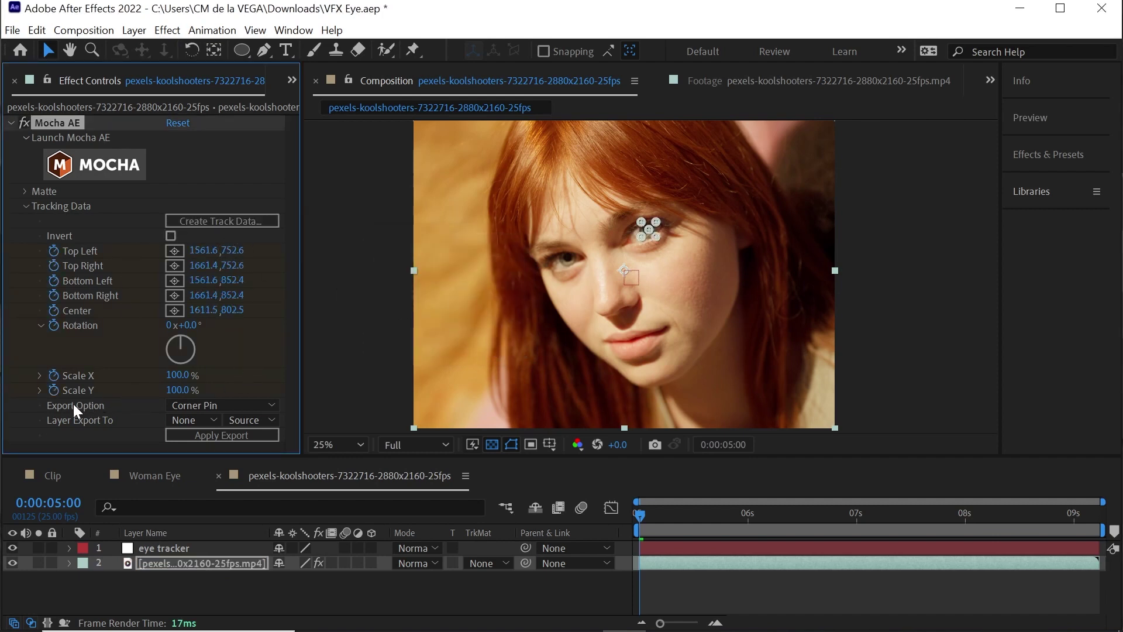
Set Mocha AE's export option to Transform, target the eye tracker layer, and apply the export
left_click(188, 405)
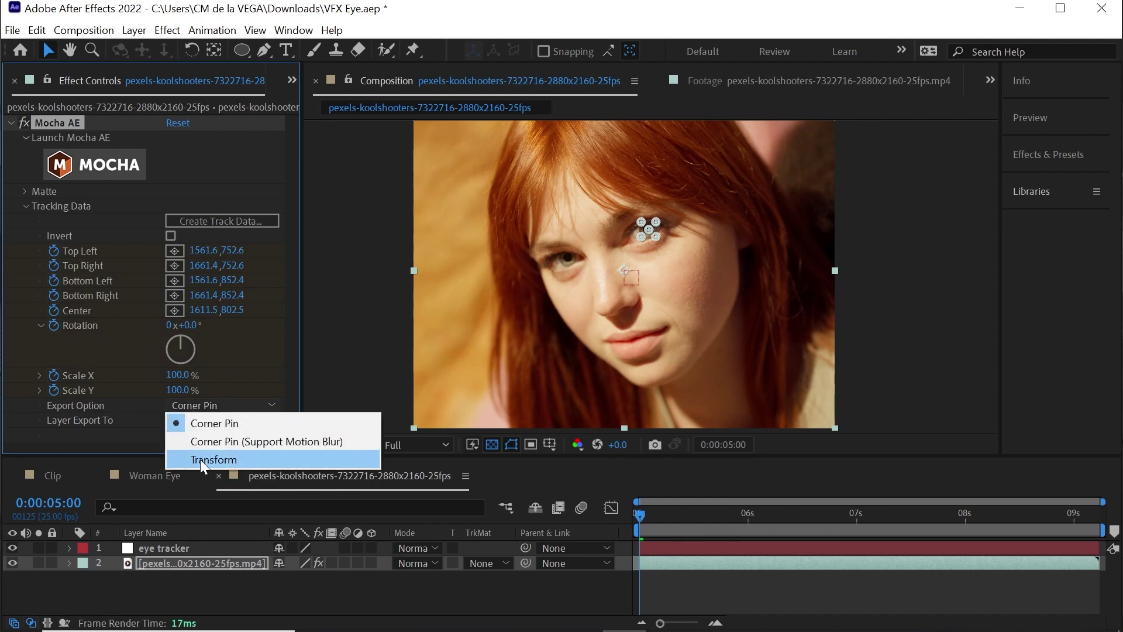
left_click(235, 460)
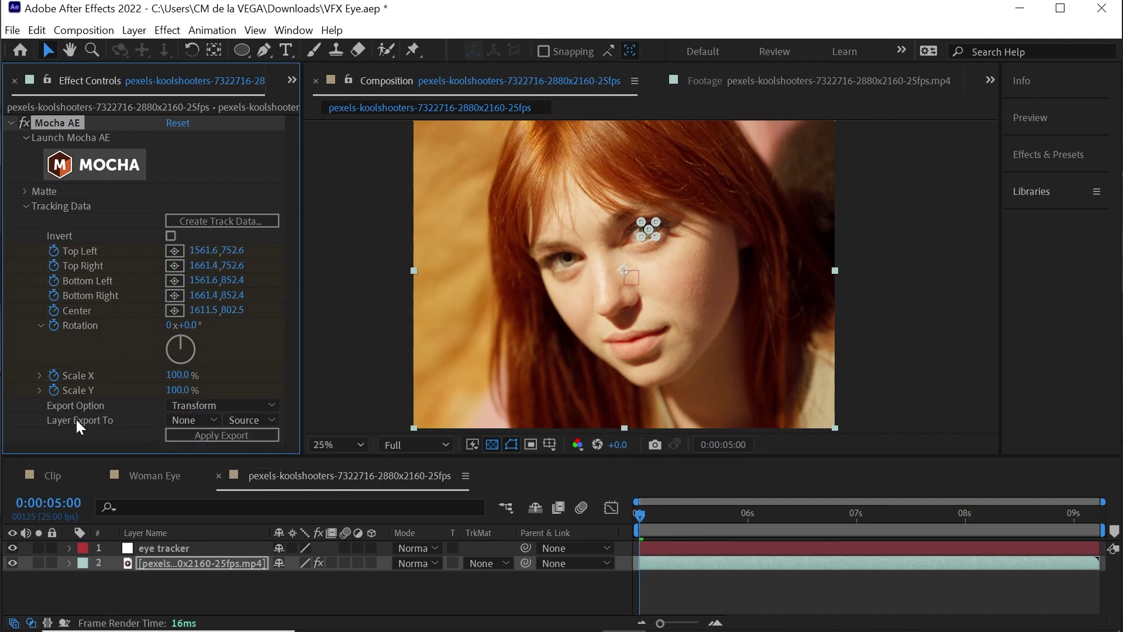
left_click(193, 420)
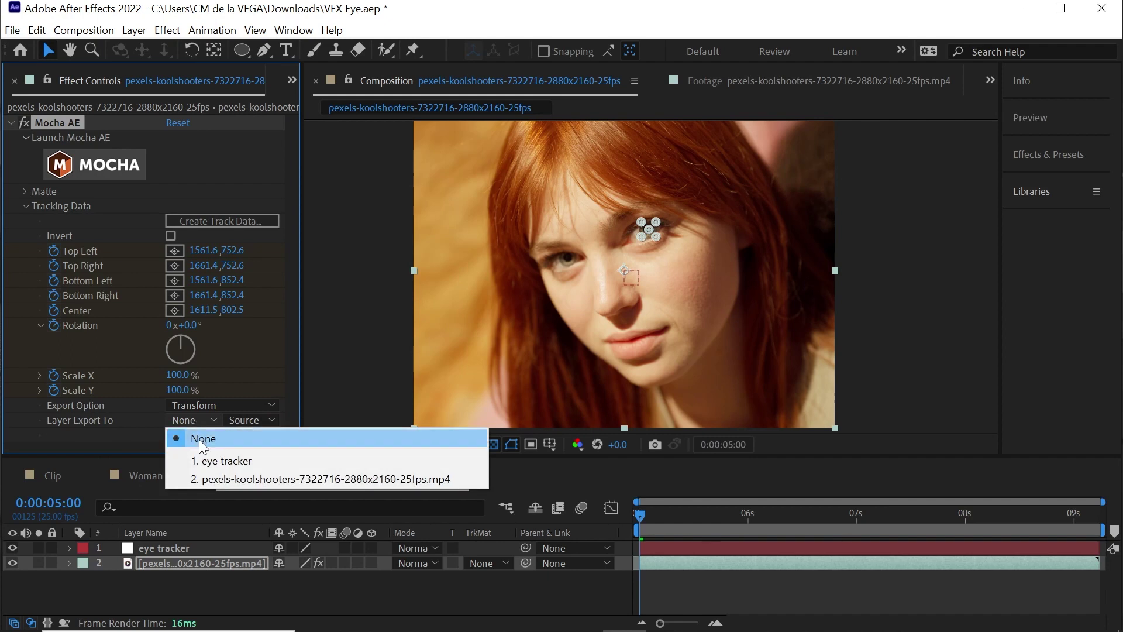
left_click(251, 461)
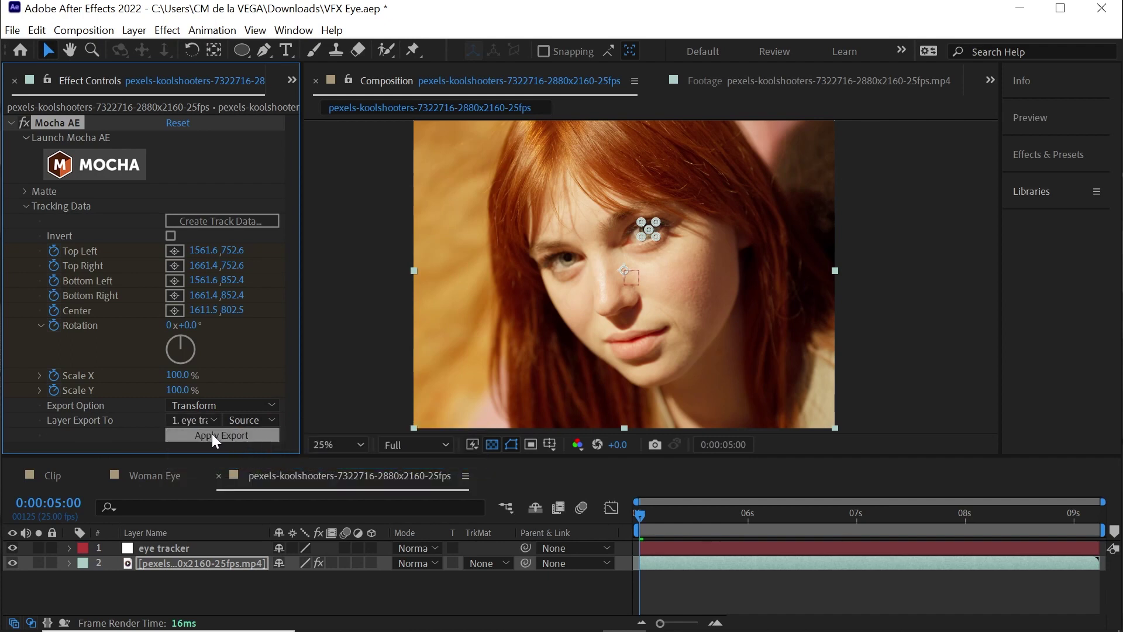
left_click(254, 435)
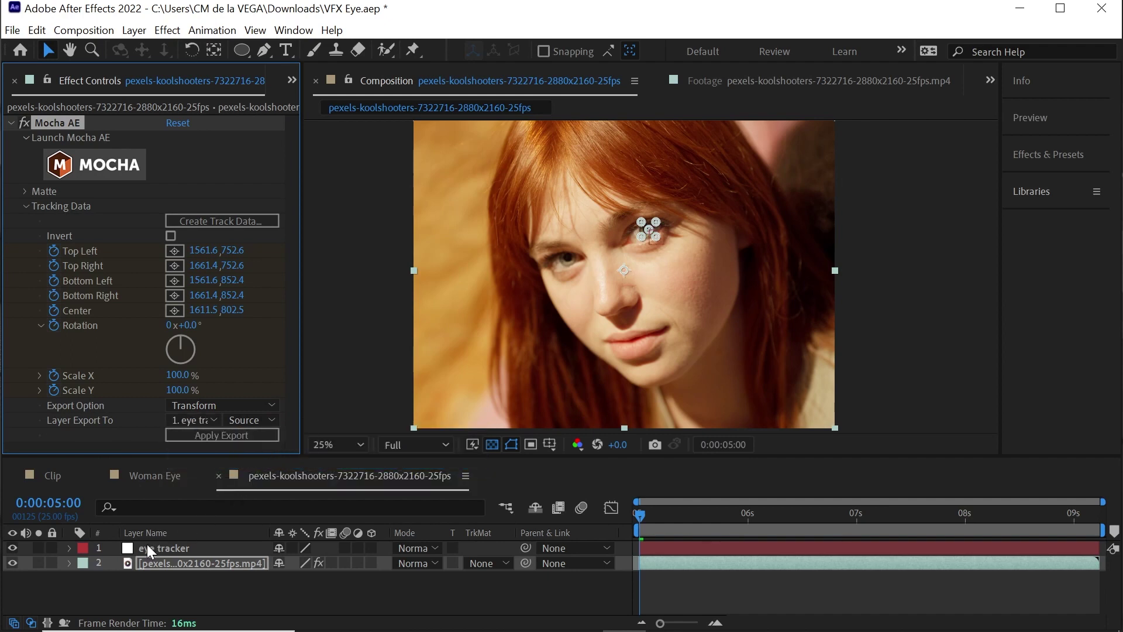
Reveal the eye tracker layer's keyframes and trim the layer's out point to 0:00:07:00
left_click(205, 546)
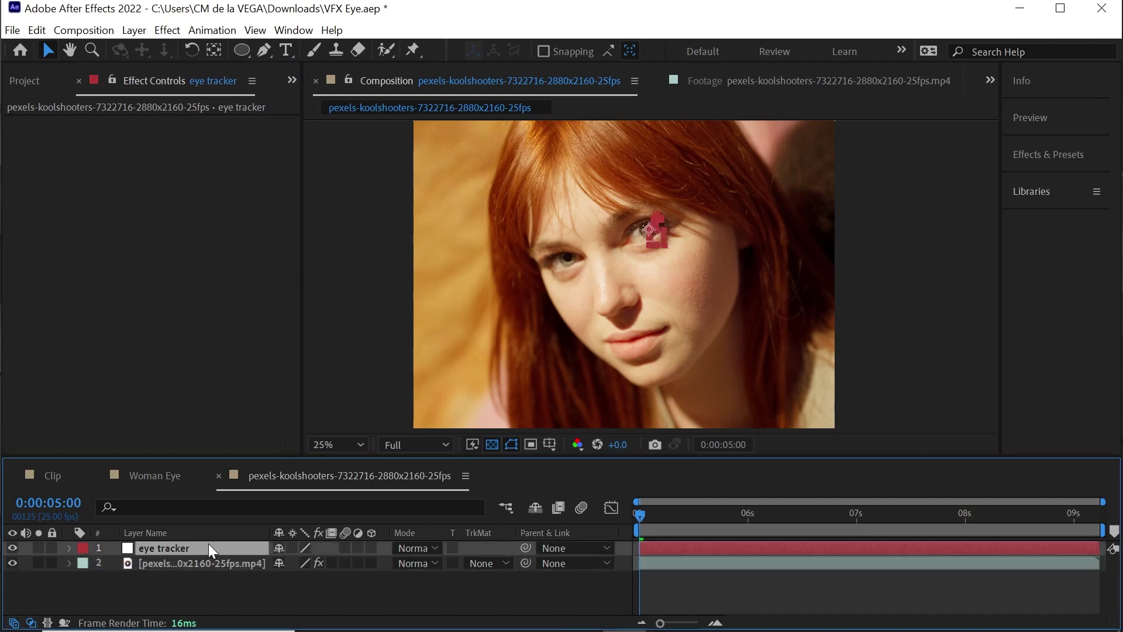
key("u")
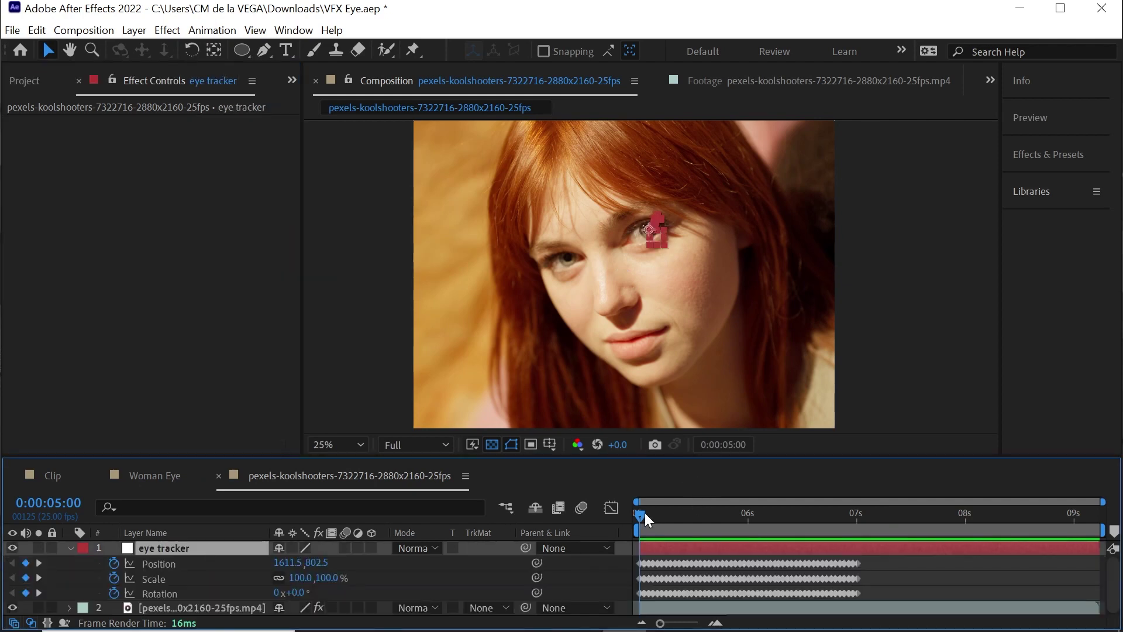
left_click_drag(645, 512, 858, 522)
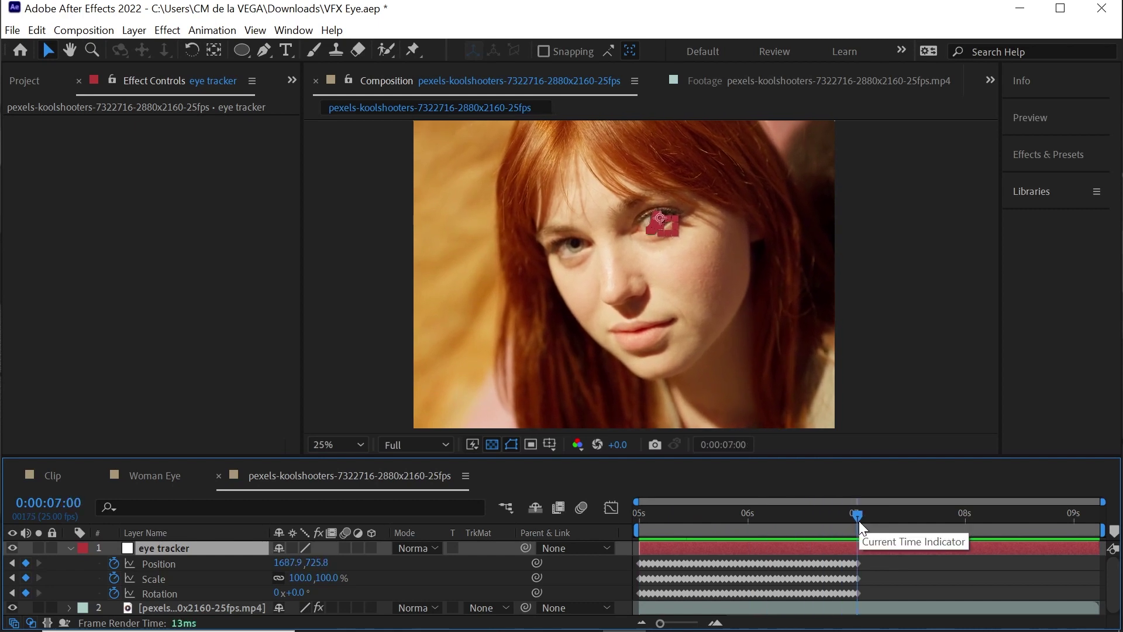
key("alt+bracketright")
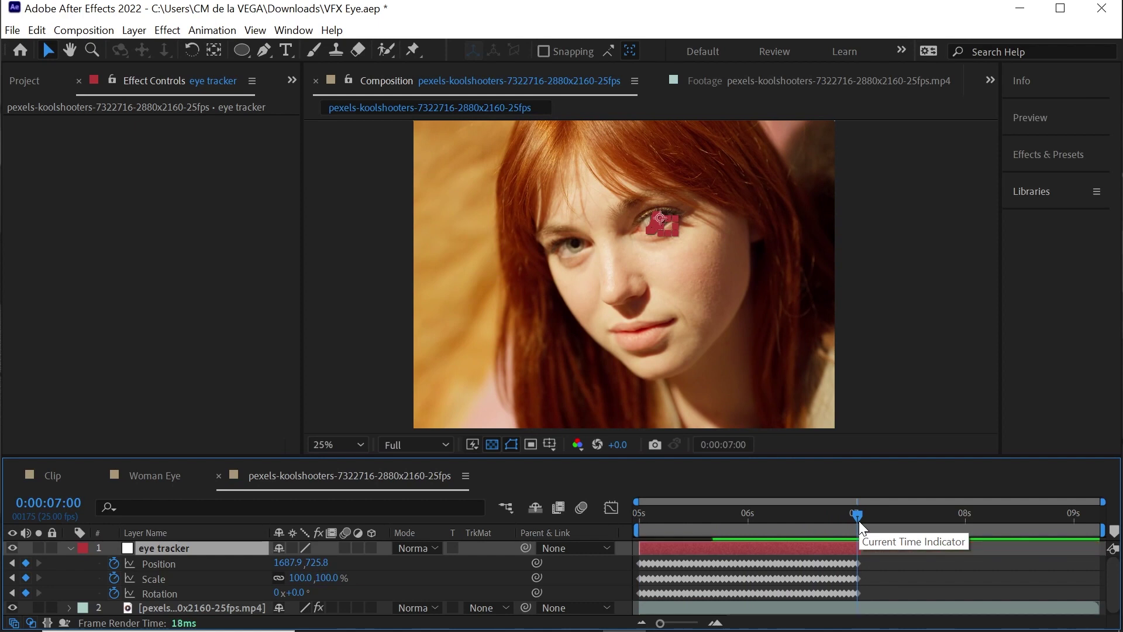
Check how the eye tracker null follows the eye between 0:00:07:00 and 0:00:05:00, and collapse its properties
key("period")
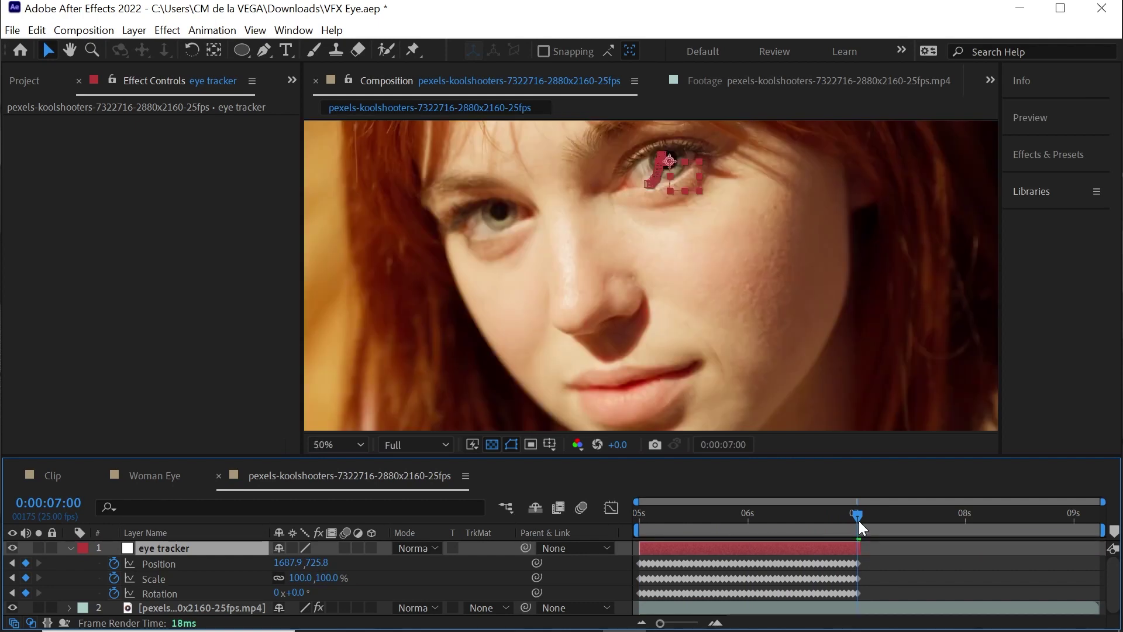
key("h")
left_click_drag(816, 238, 815, 311)
key("v")
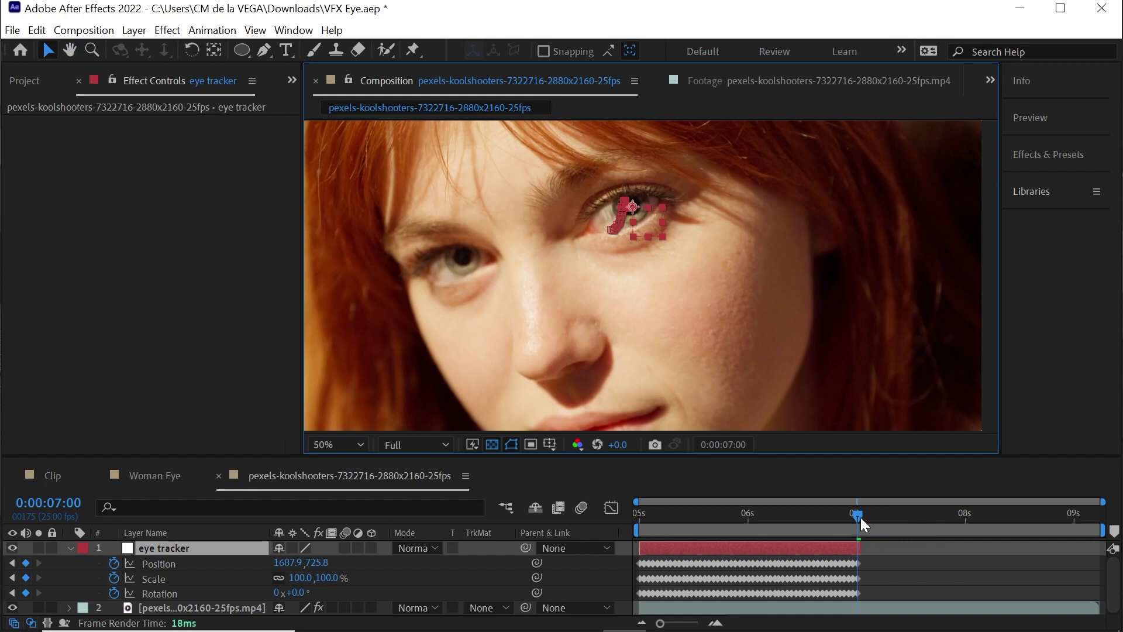
left_click_drag(861, 517, 615, 518)
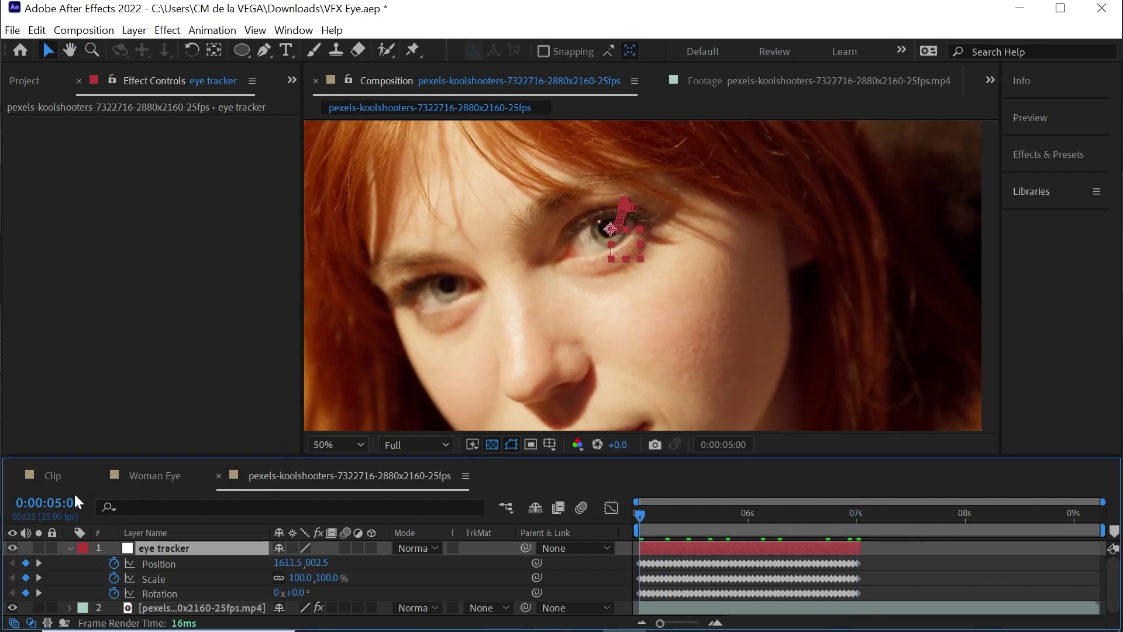
left_click(69, 548)
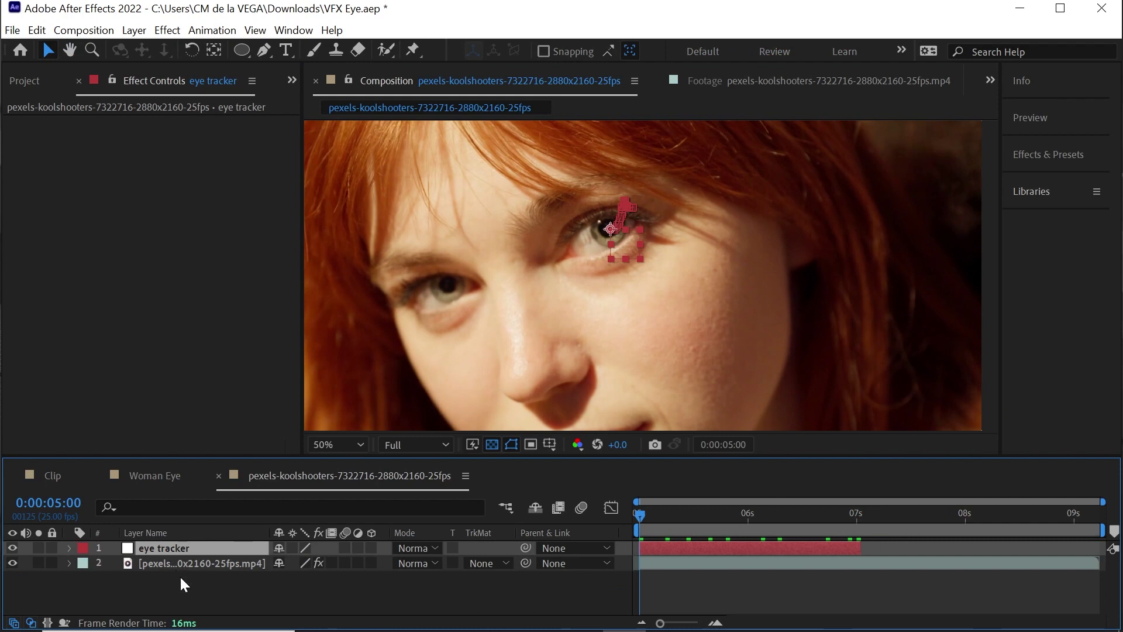
Draw a white circle over the iris of the tracked eye with the Ellipse tool as a new shape layer
left_click(283, 592)
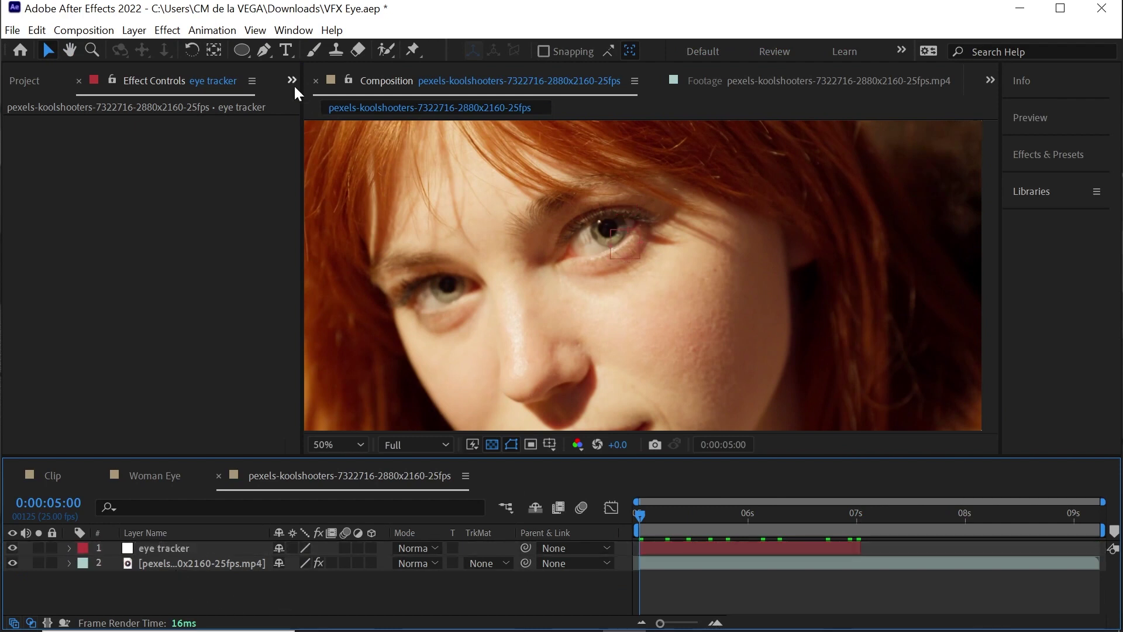
left_click_drag(241, 50, 267, 88)
scroll(645, 267, "up", 2)
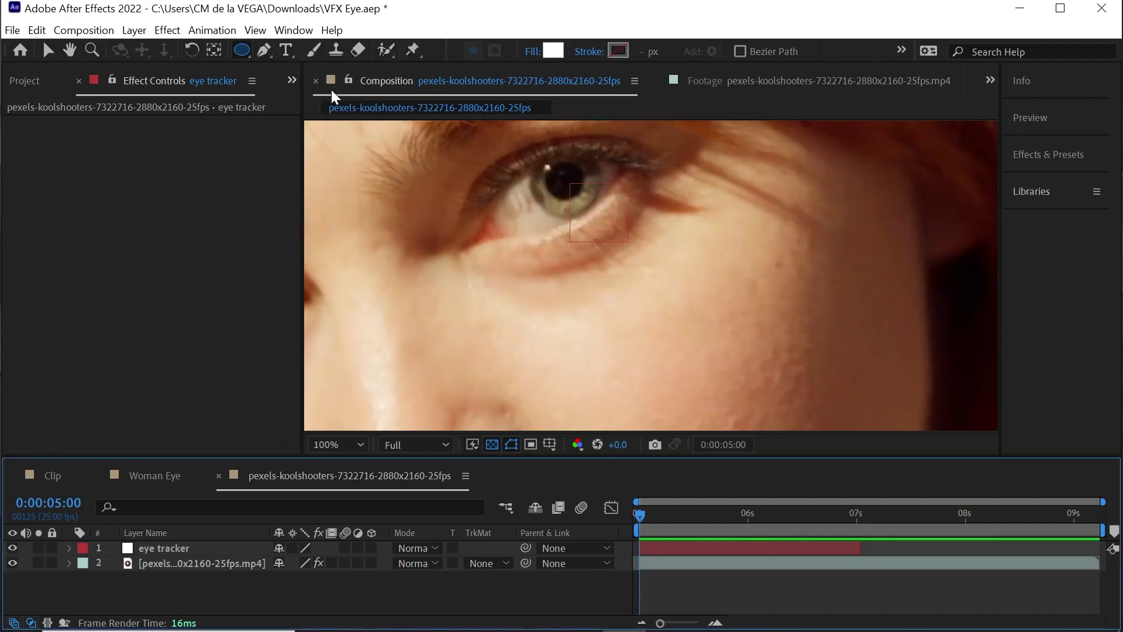
key("grave")
left_click_drag(443, 239, 516, 312)
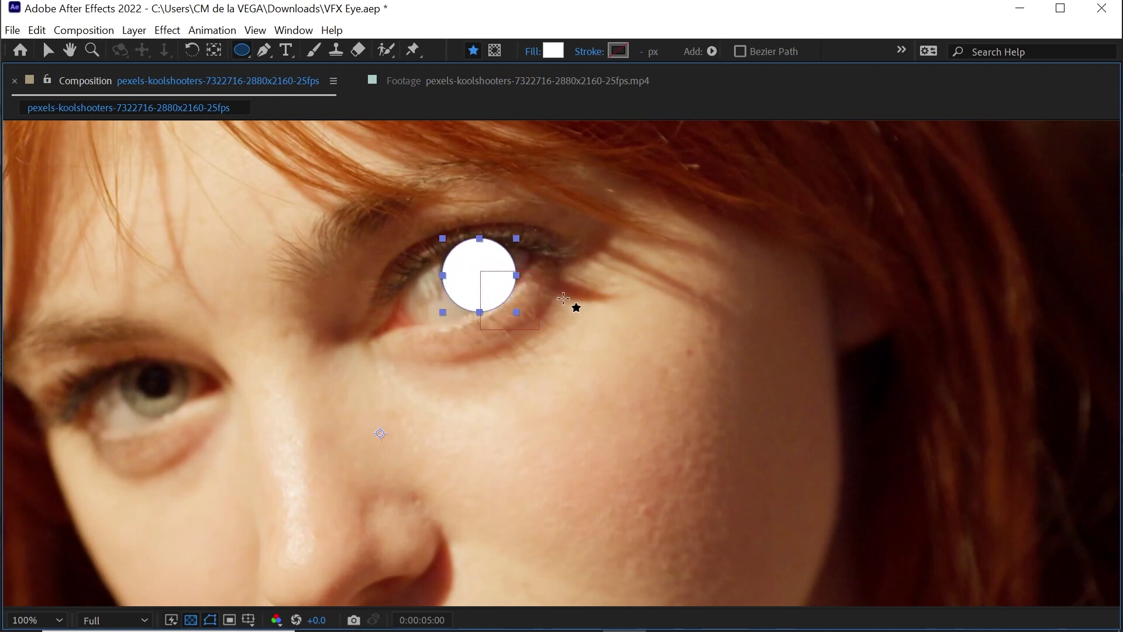
Center the shape layer's anchor point on the circle and nudge the circle slightly to cover the iris
key("ctrl+alt+Home")
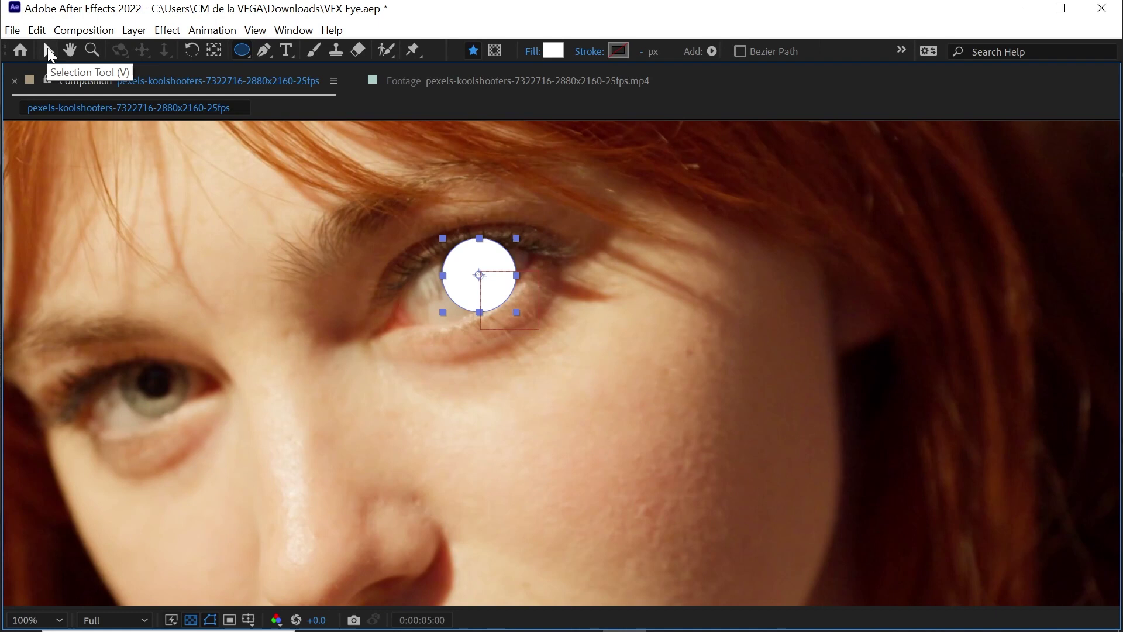
left_click(48, 50)
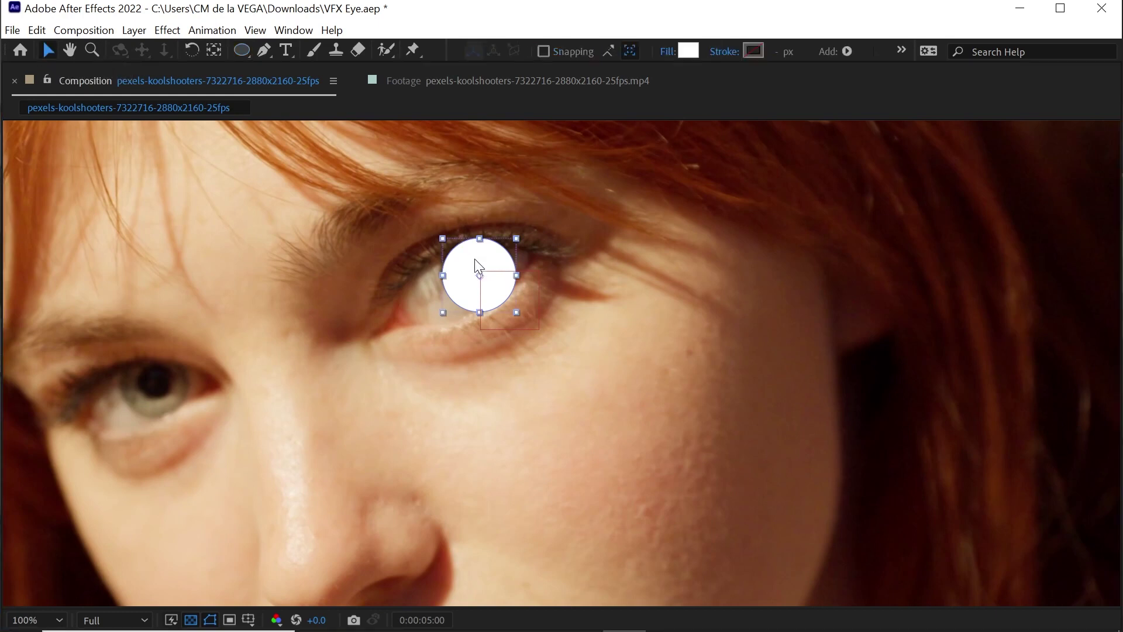
left_click_drag(475, 259, 472, 252)
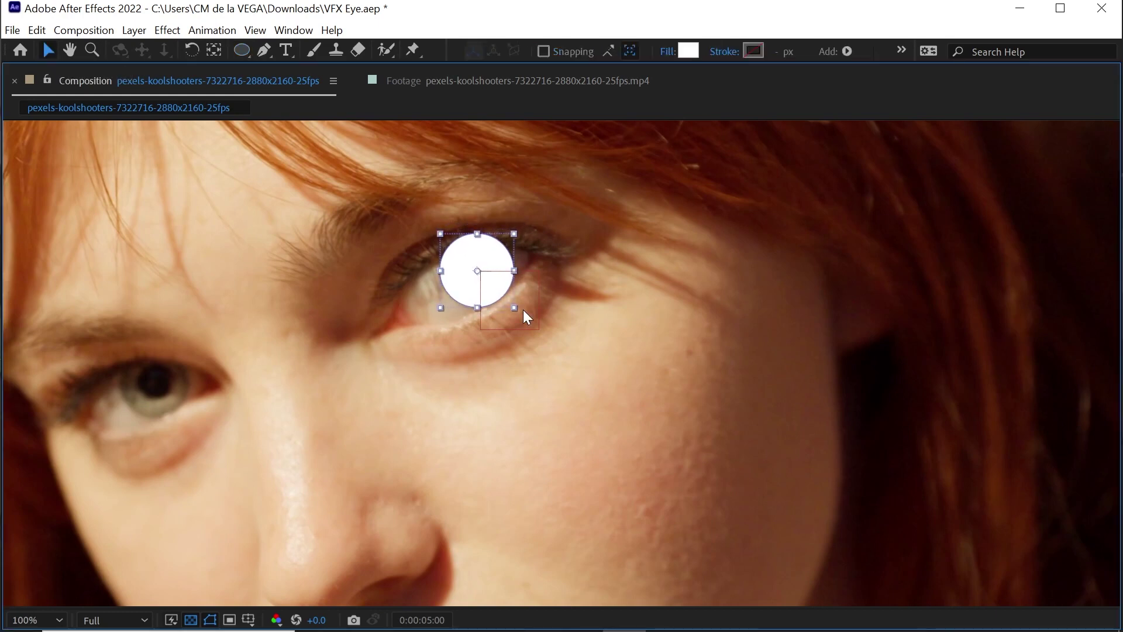
key("grave")
Rename the shape layer as Circle Matte and move it directly below the eye tracker layer
left_click(69, 547)
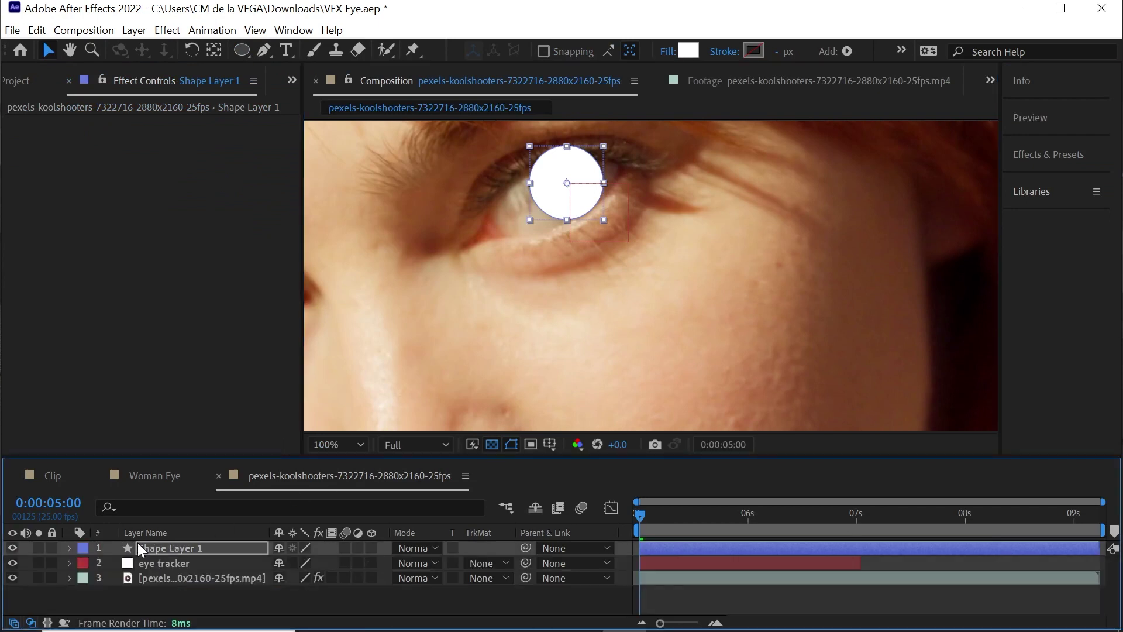
key("Return")
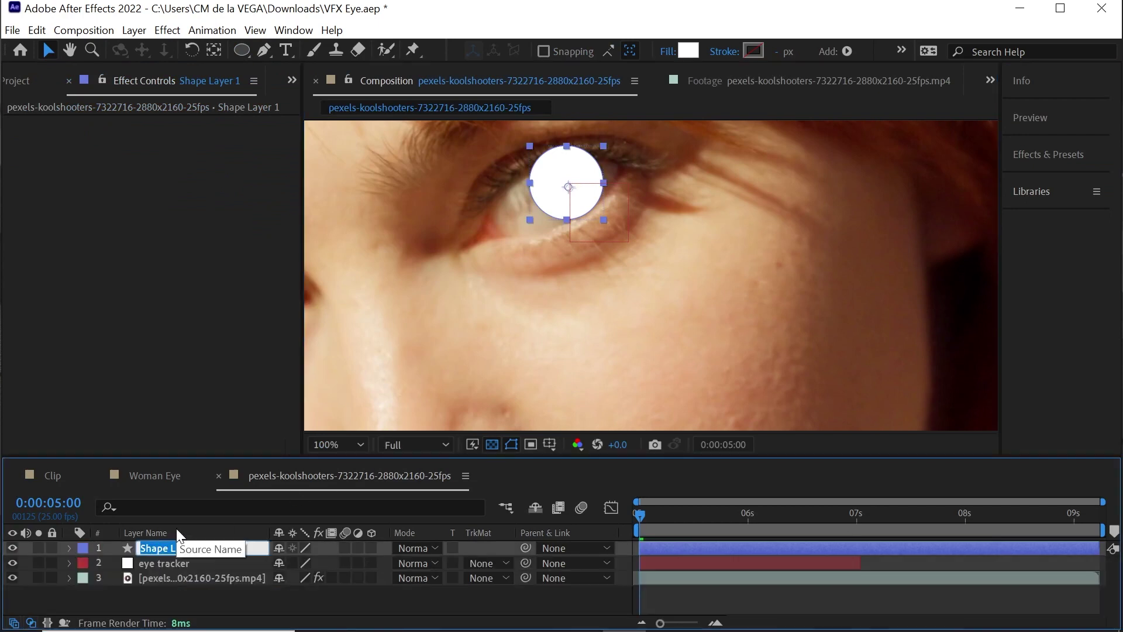
type("Circle Matte")
key("Return")
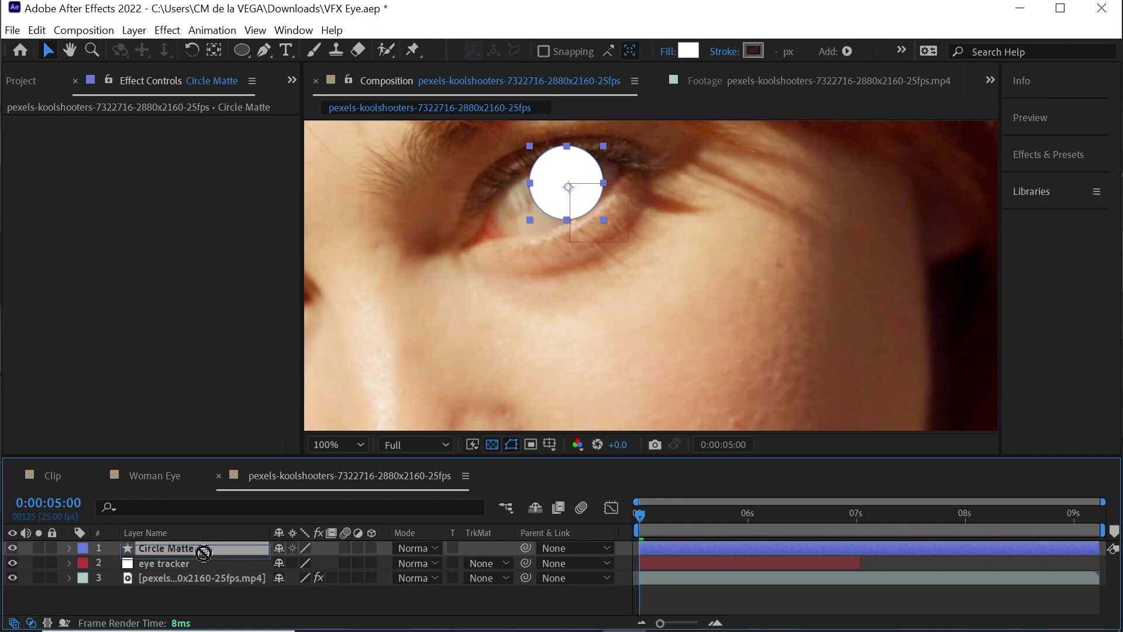
left_click_drag(205, 548, 224, 585)
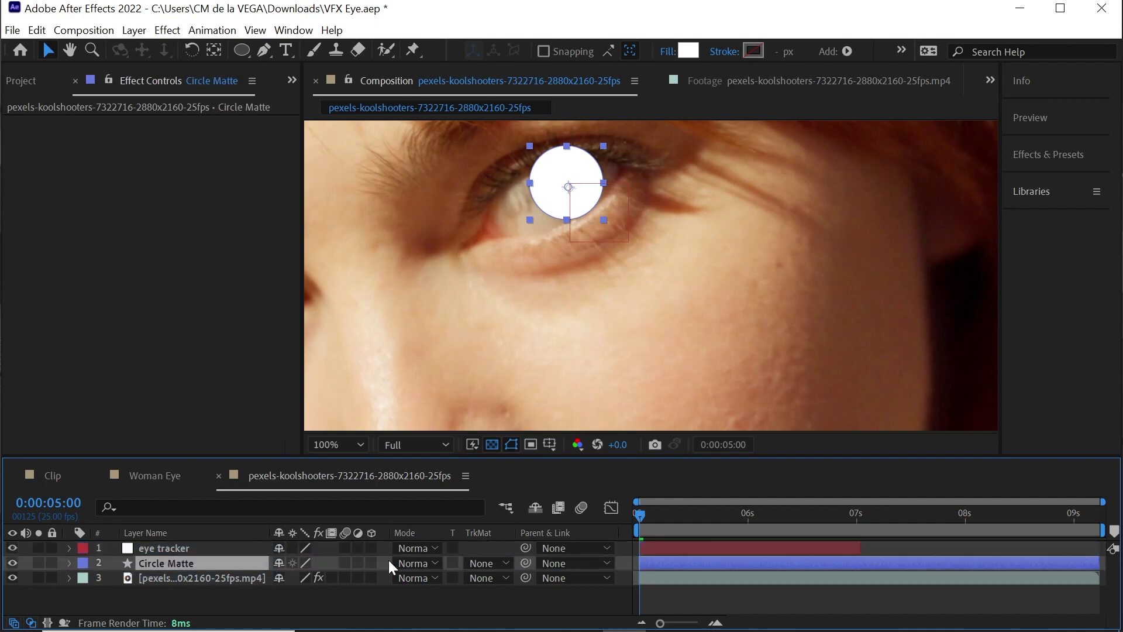
Parent Circle Matte to the eye tracker null, preview the motion, and return to 0:00:05:00
left_click_drag(525, 562, 198, 546)
key("space")
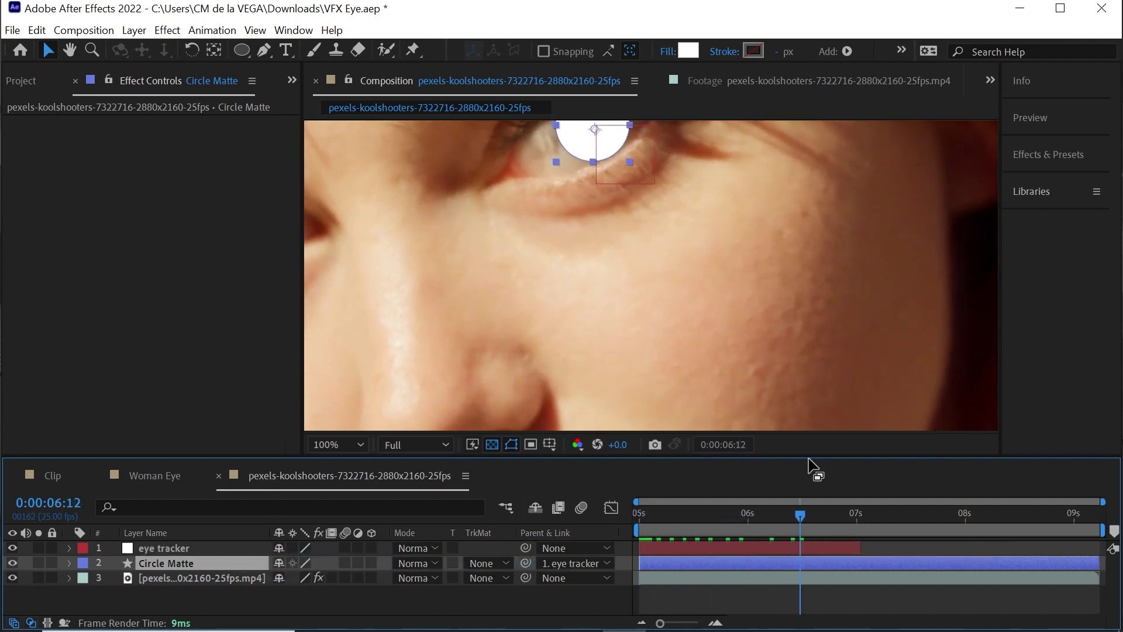
key("comma")
left_click_drag(812, 507, 613, 524)
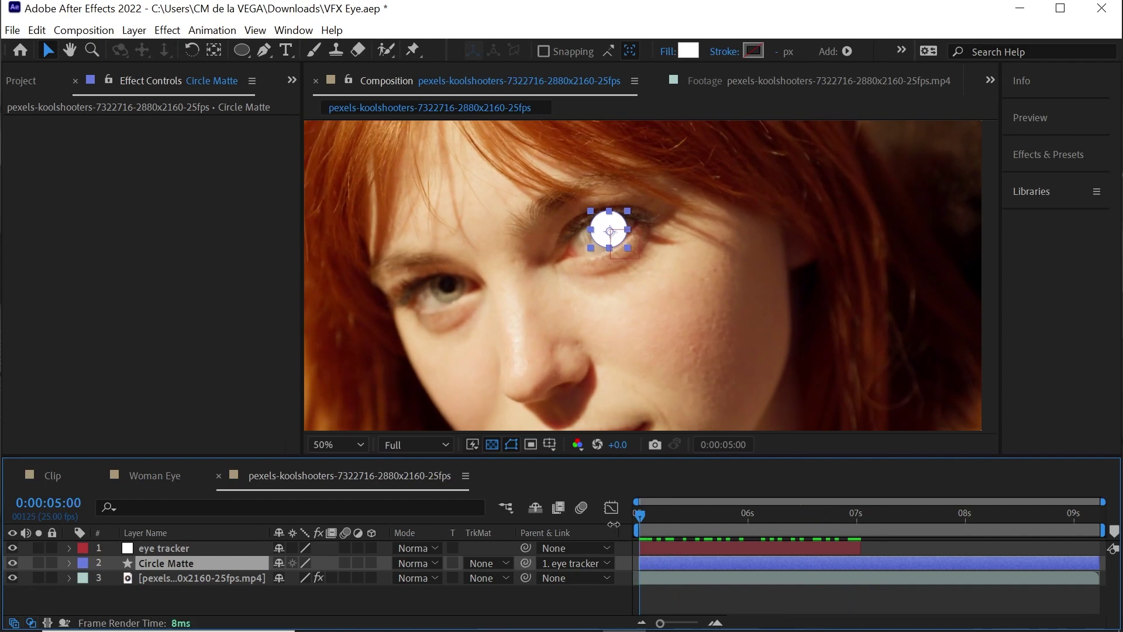
Set the footage layer's track matte to Alpha Inverted Matte "Circle Matte" and check the cutout with the transparency grid
left_click(183, 577)
left_click(491, 577)
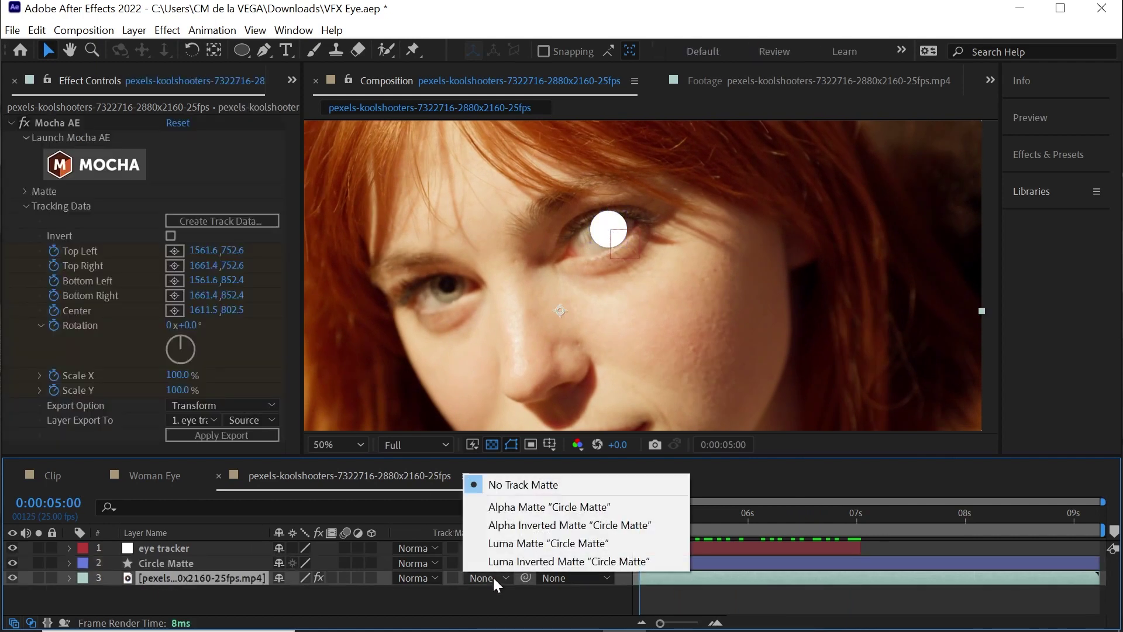
left_click(591, 525)
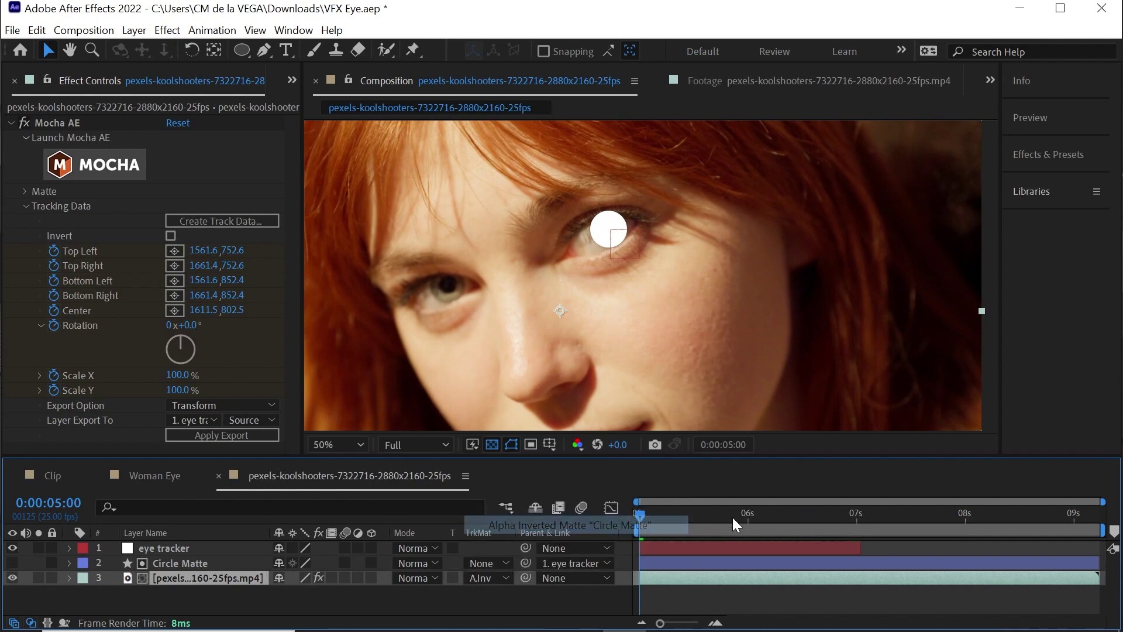
left_click(492, 446)
left_click(493, 447)
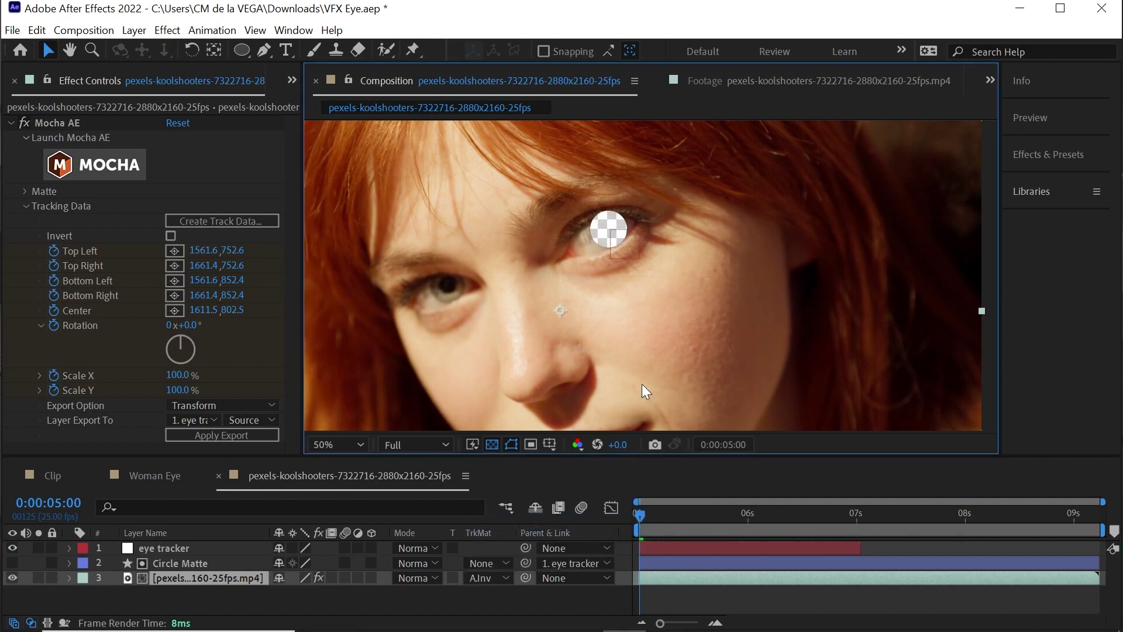
Go to 0:00:05:05 and apply the Fast Box Blur effect to the Circle Matte layer
mouse_move(649, 515)
left_mouse_down()
mouse_move(823, 514)
mouse_move(661, 515)
left_mouse_up()
scroll(710, 244, "up", 2)
scroll(702, 313, "up", 1)
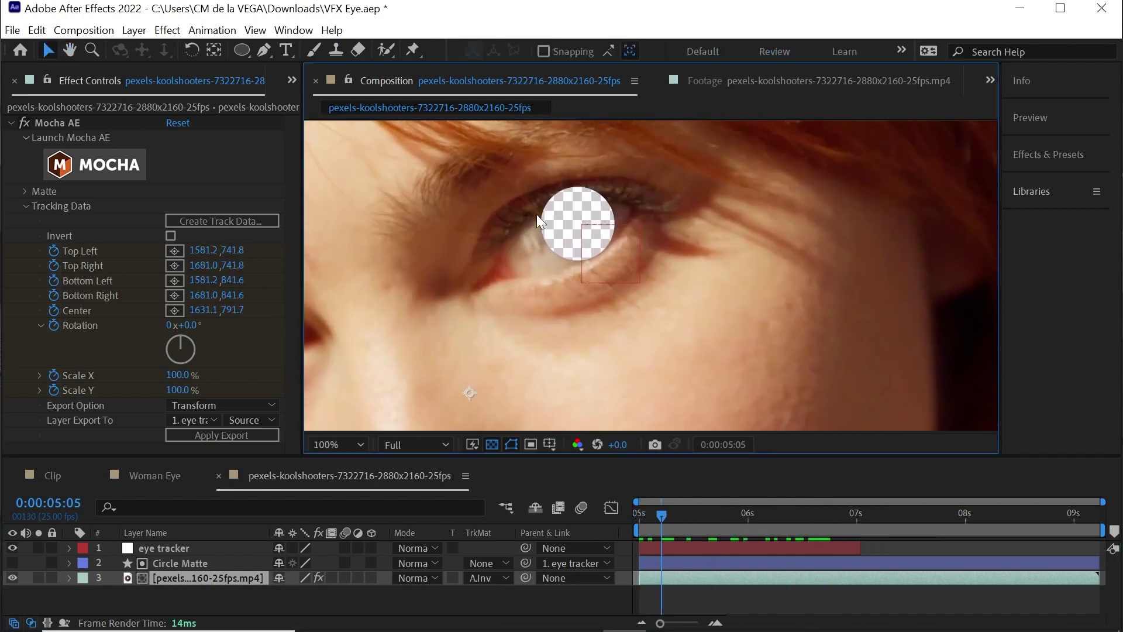
left_click(163, 563)
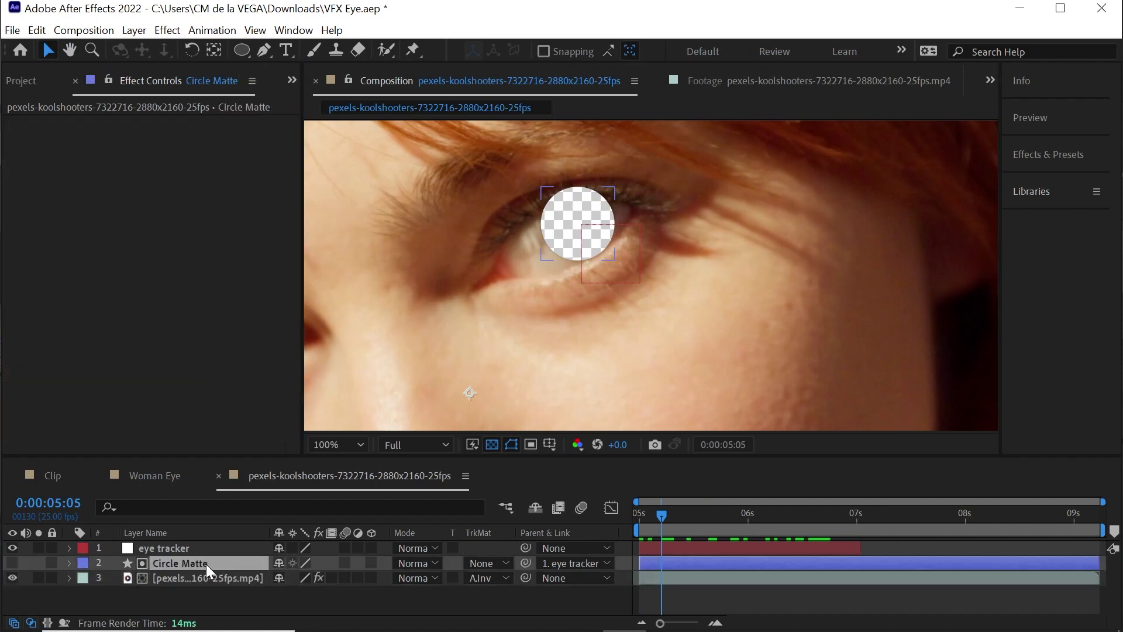
left_click(166, 30)
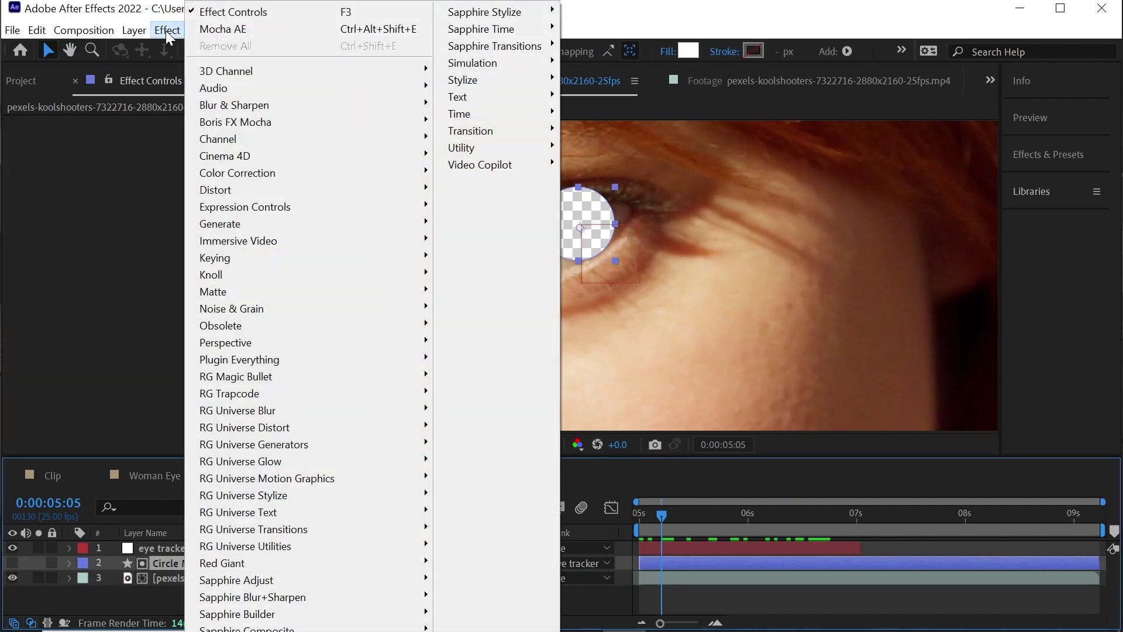
mouse_move(313, 107)
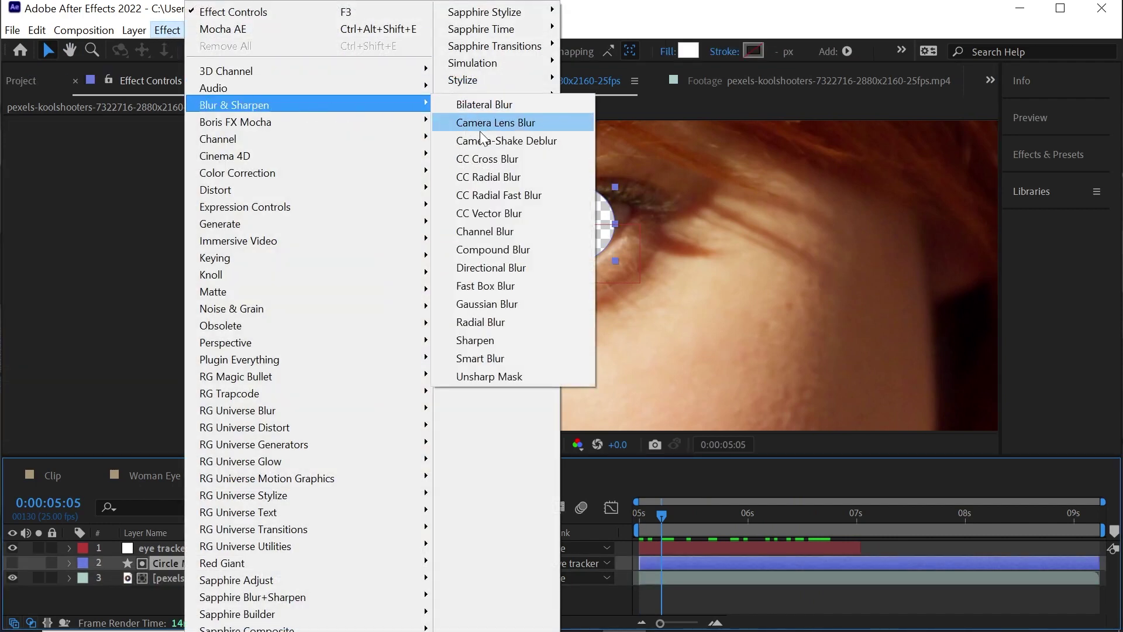
left_click(533, 286)
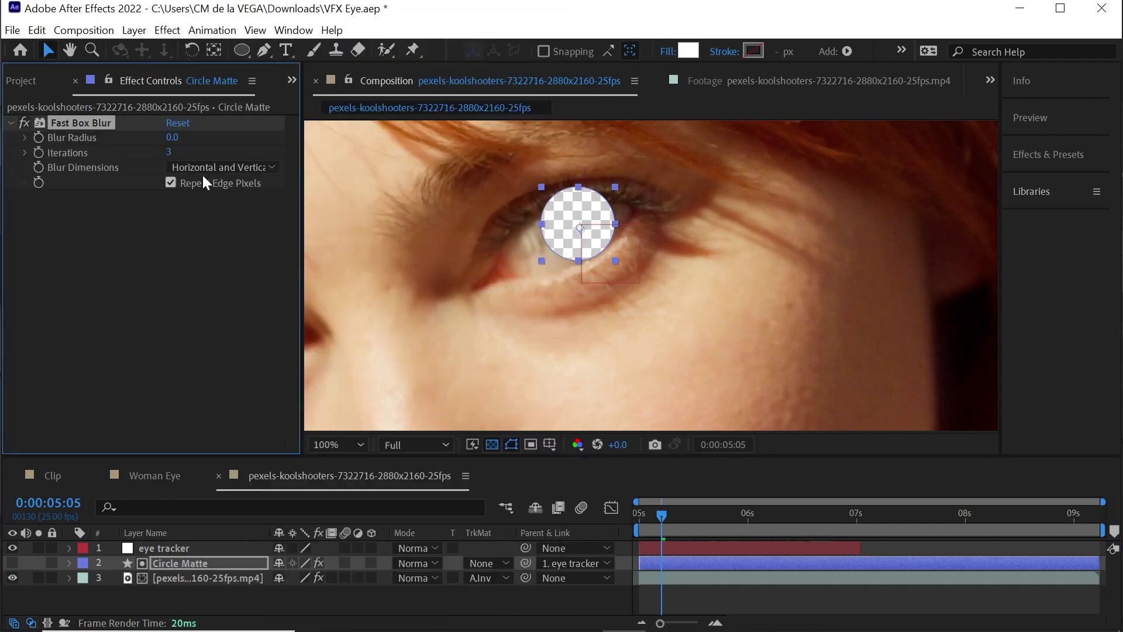
Set the Circle Matte's Fast Box Blur radius to 5 and scrub to 0:00:06:10 to check the softened cutout
left_click(172, 137)
type("5")
key("Return")
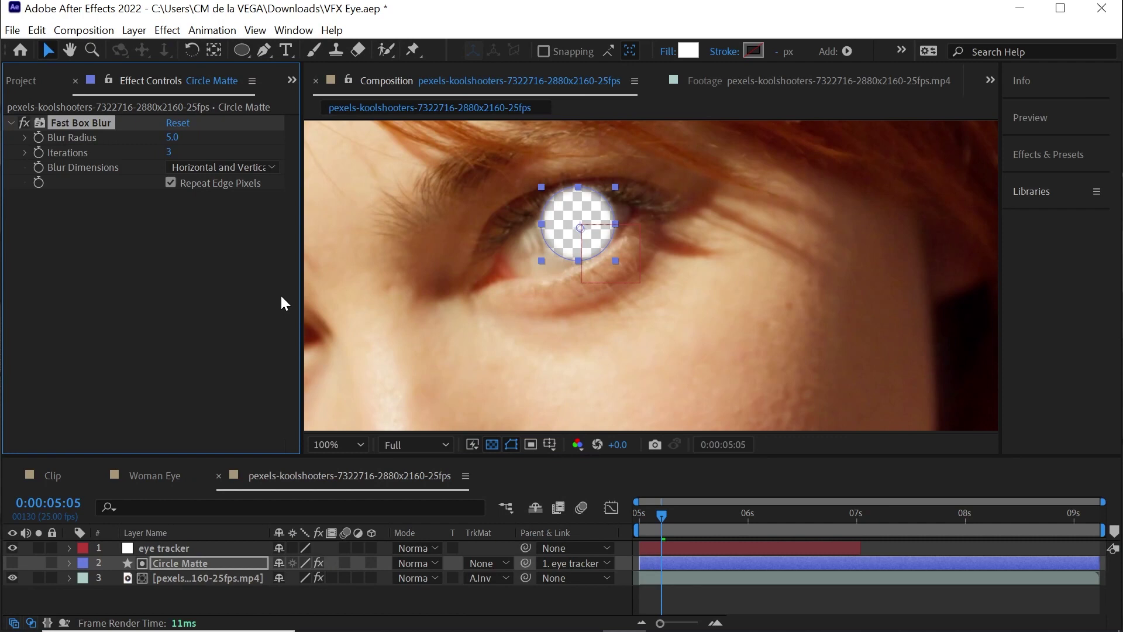
left_click(350, 595)
key("comma")
left_click_drag(652, 500, 791, 515)
Preview the pexels-taryn-elliott beach footage and create a new composition from it
left_click(28, 80)
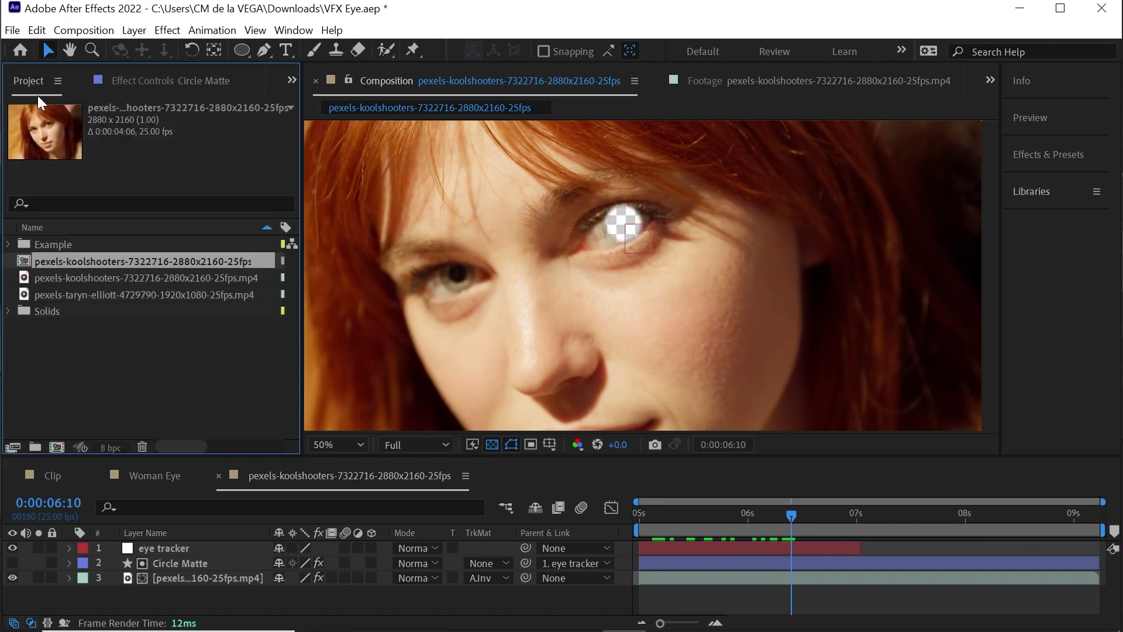
double_click(114, 293)
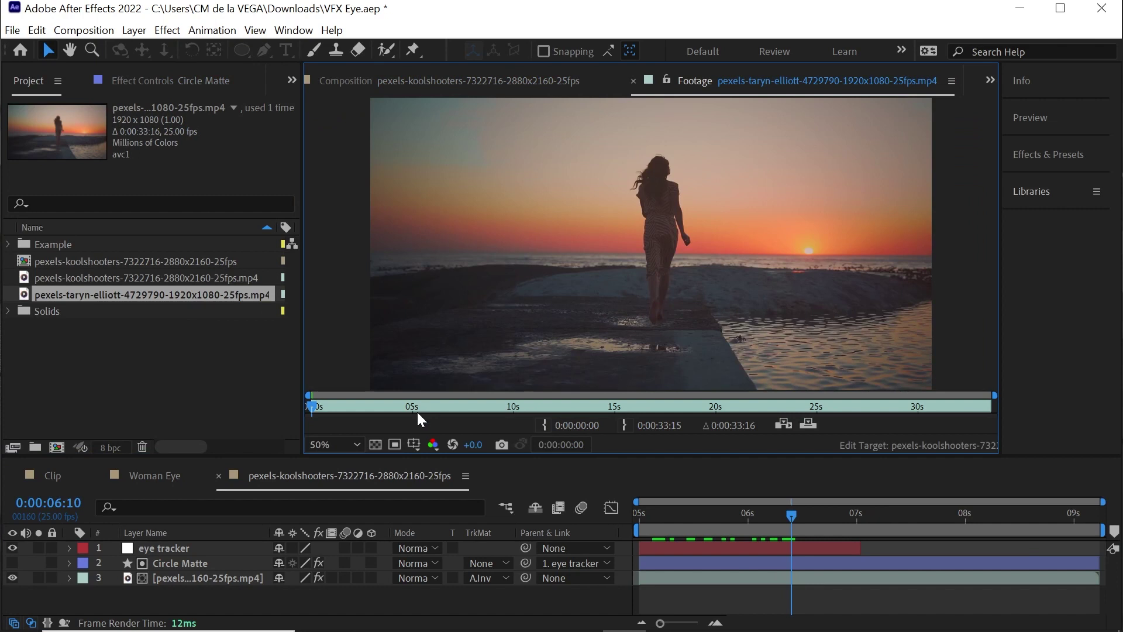
left_click_drag(416, 412, 621, 414)
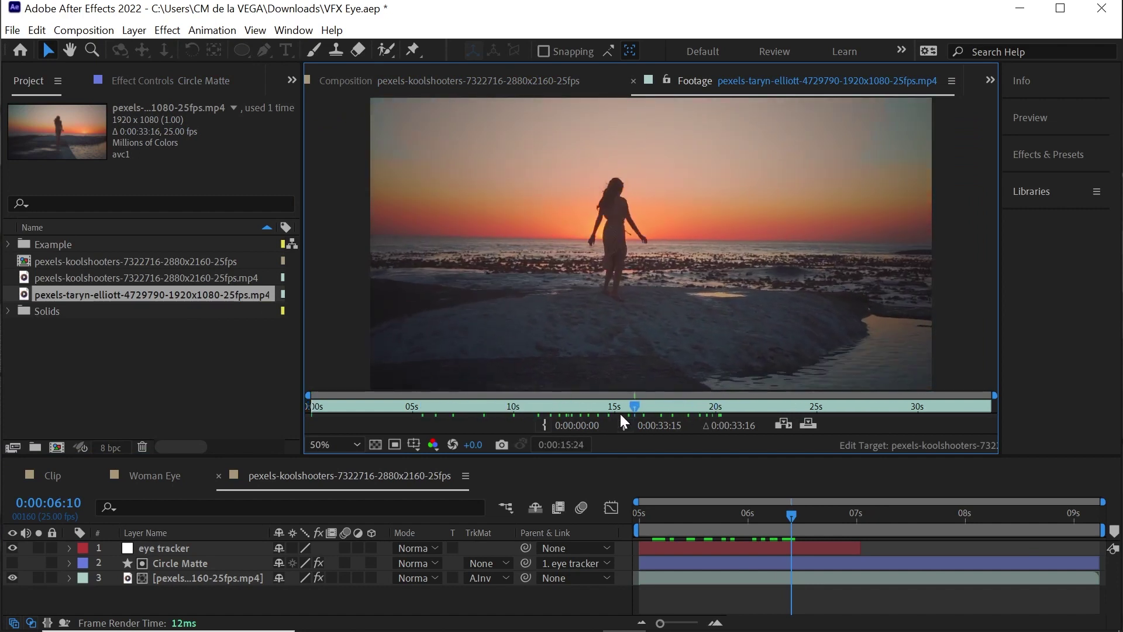
left_click_drag(111, 296, 57, 447)
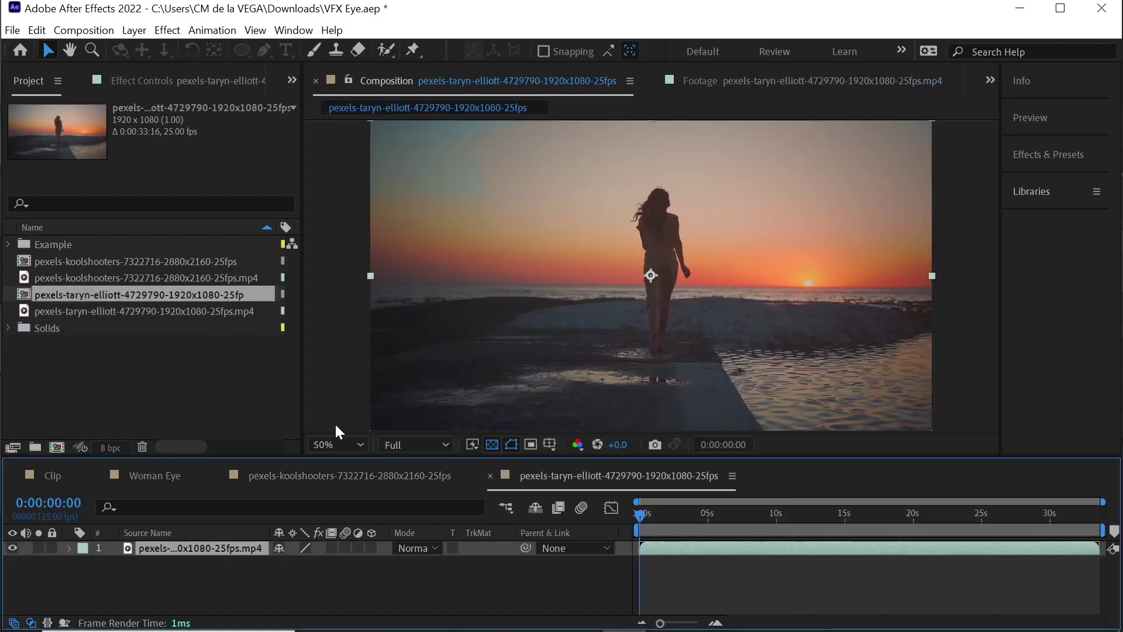
Set the work area from 0:00:10:00 to 0:00:20:00 and trim the composition to it
left_click(774, 515)
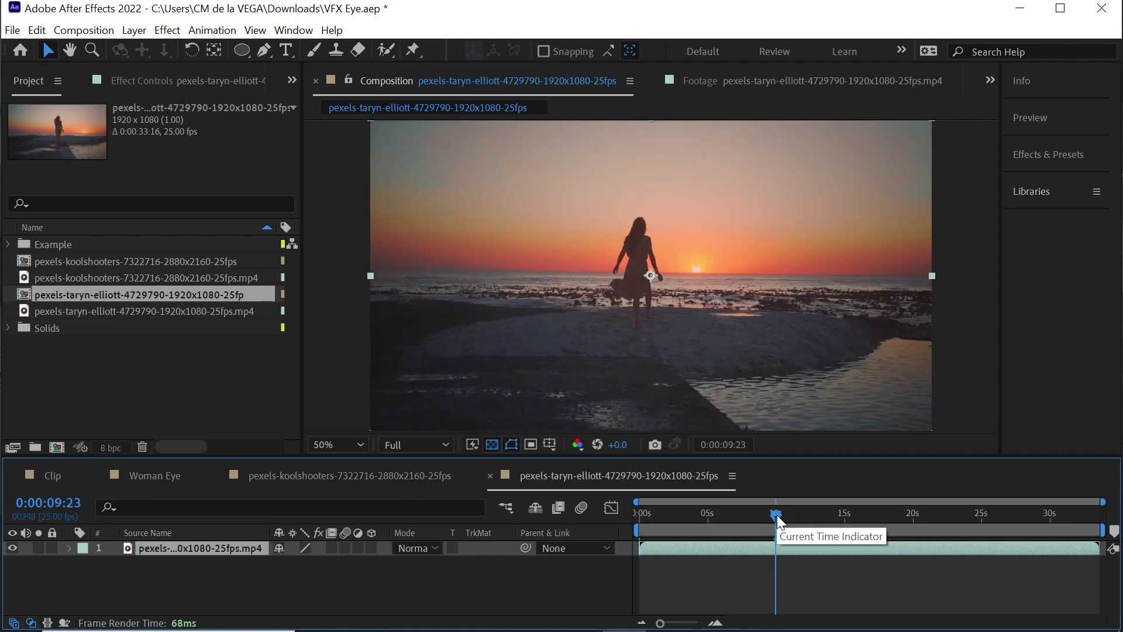
key("Page_Down")
key("Page_Down")
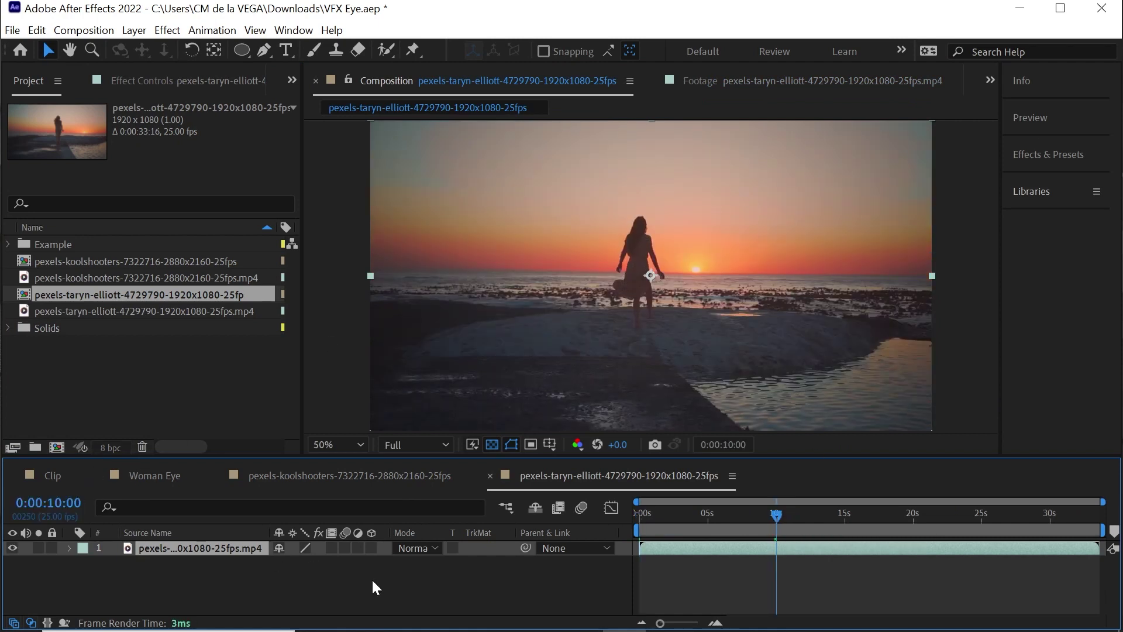
key("b")
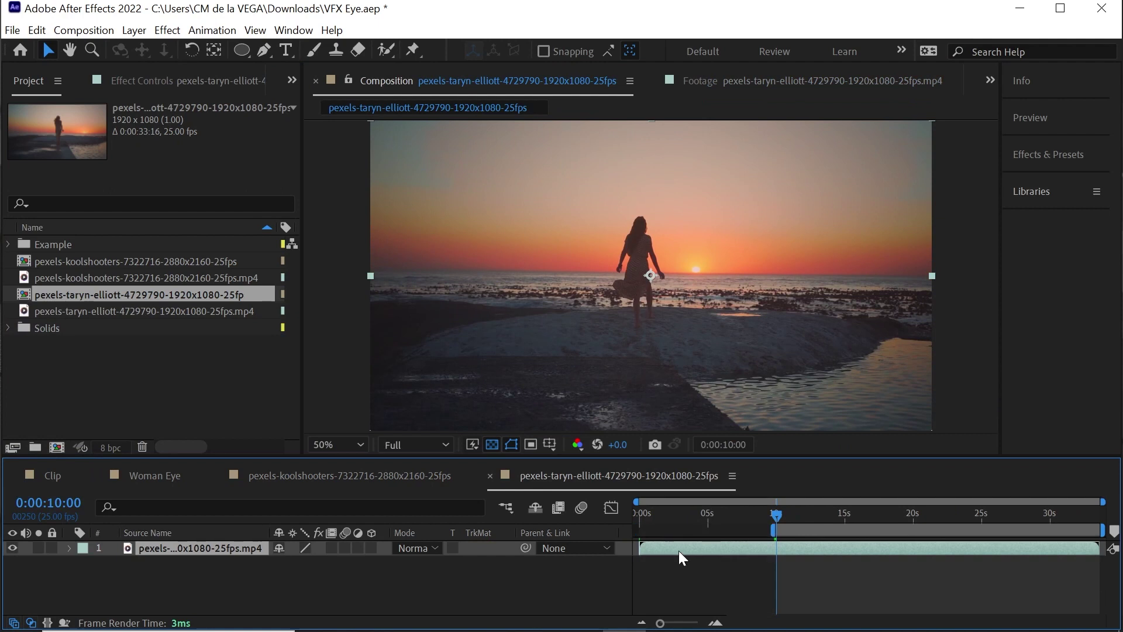
left_click(914, 514)
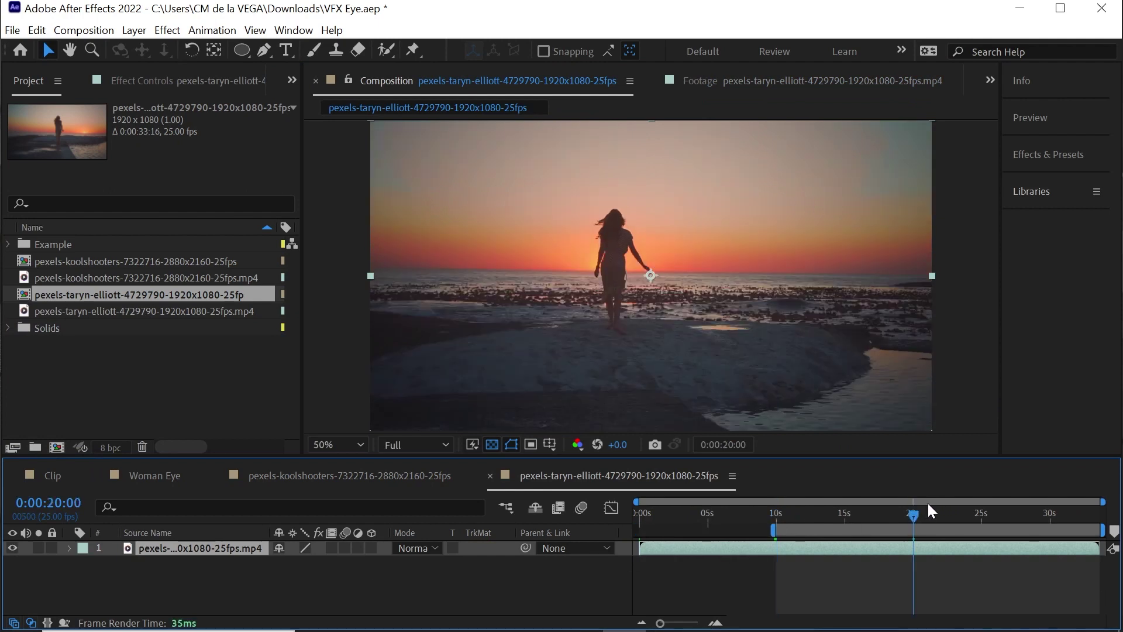
key("n")
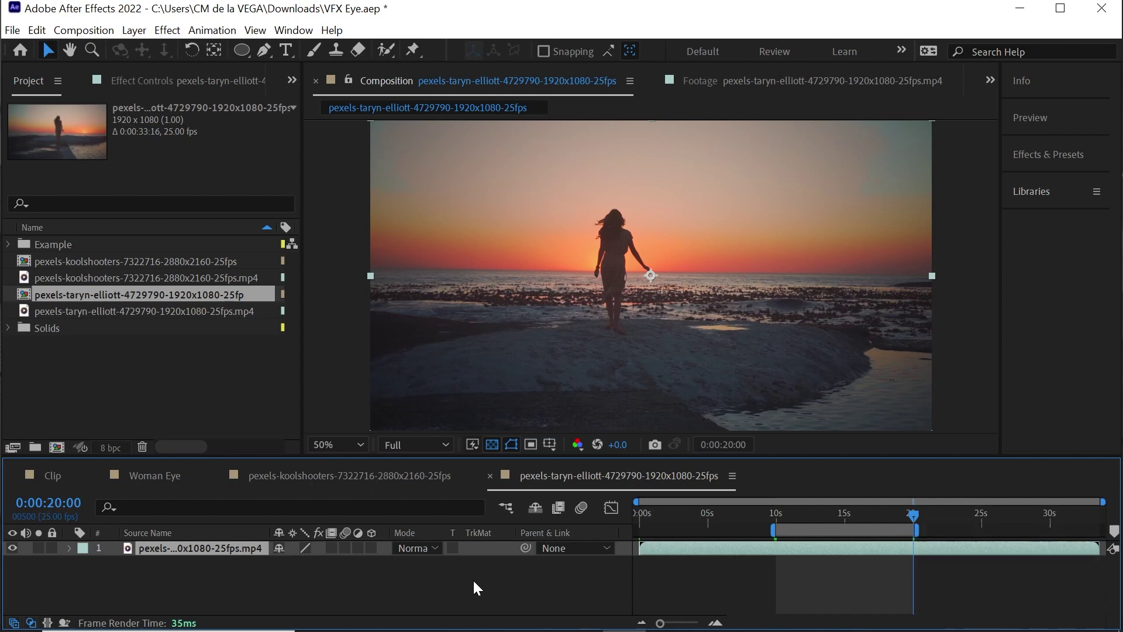
right_click(853, 530)
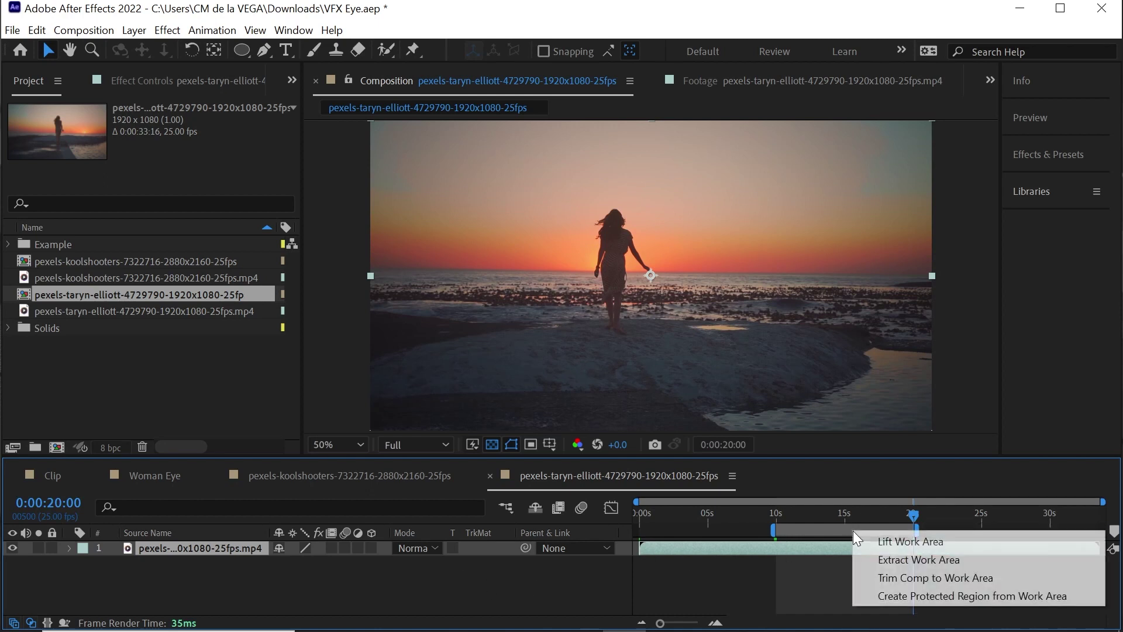
left_click(995, 577)
Place composition marker 1 at 0:00:13:00 and add the pexels-koolshooters composition above the beach footage, starting at that marker
left_click_drag(641, 516, 776, 519)
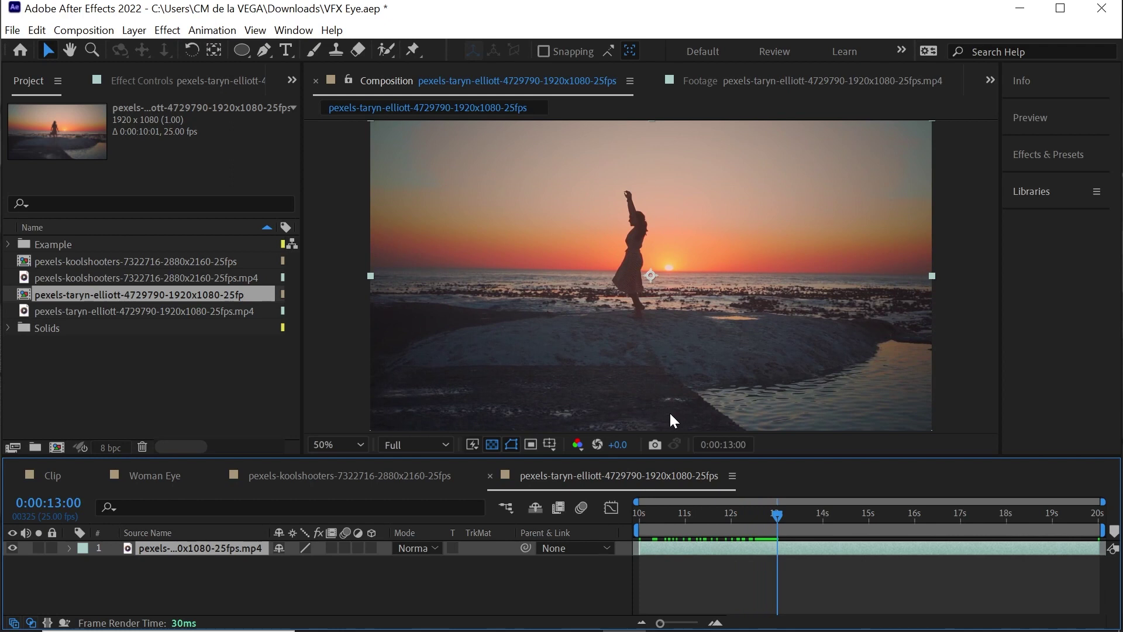
left_click_drag(1113, 532, 985, 525)
left_click(183, 262)
left_click_drag(184, 259, 237, 542)
key("h")
left_click_drag(704, 271, 689, 319)
key("v")
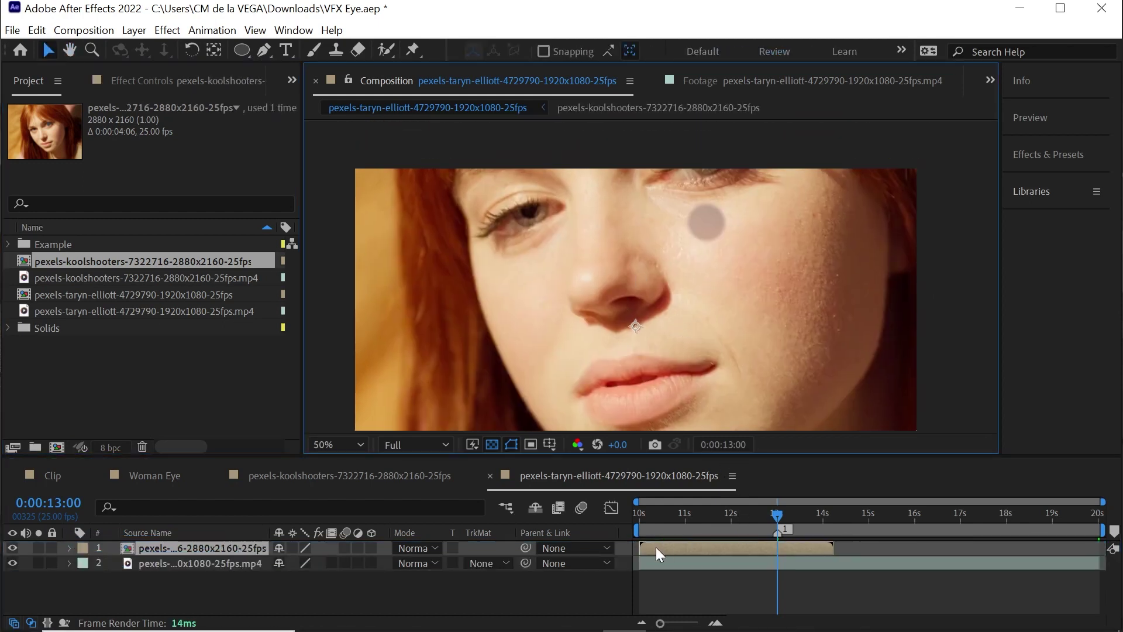
left_click_drag(655, 546, 789, 546)
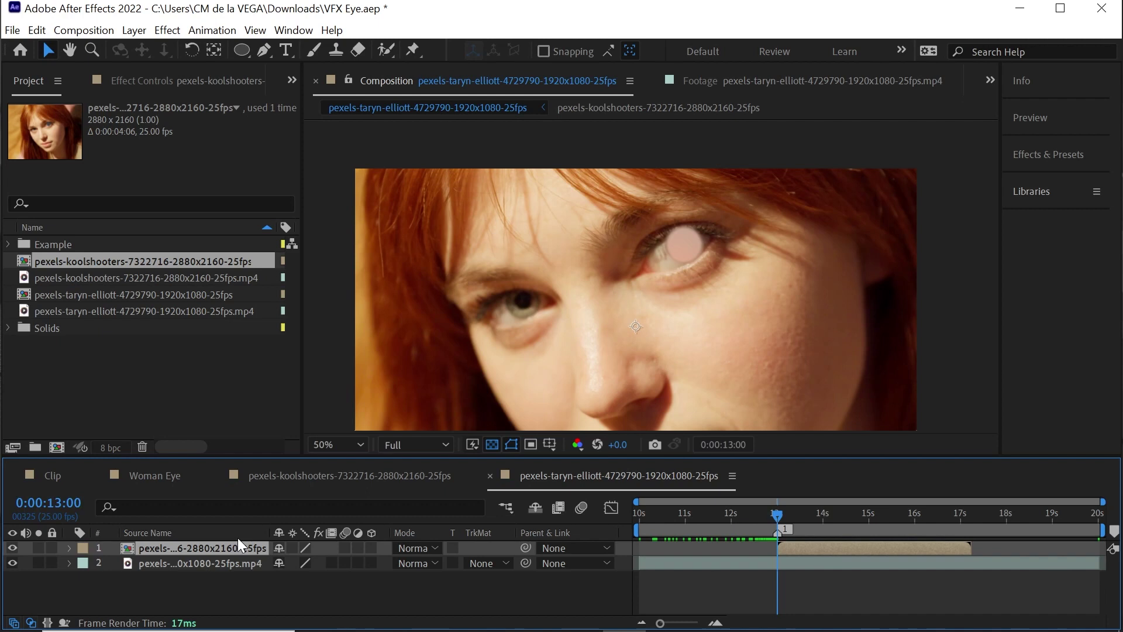
Rename the pexels-koolshooters layer as eye and the beach footage layer as dancing
key("Return")
type("eye")
key("Return")
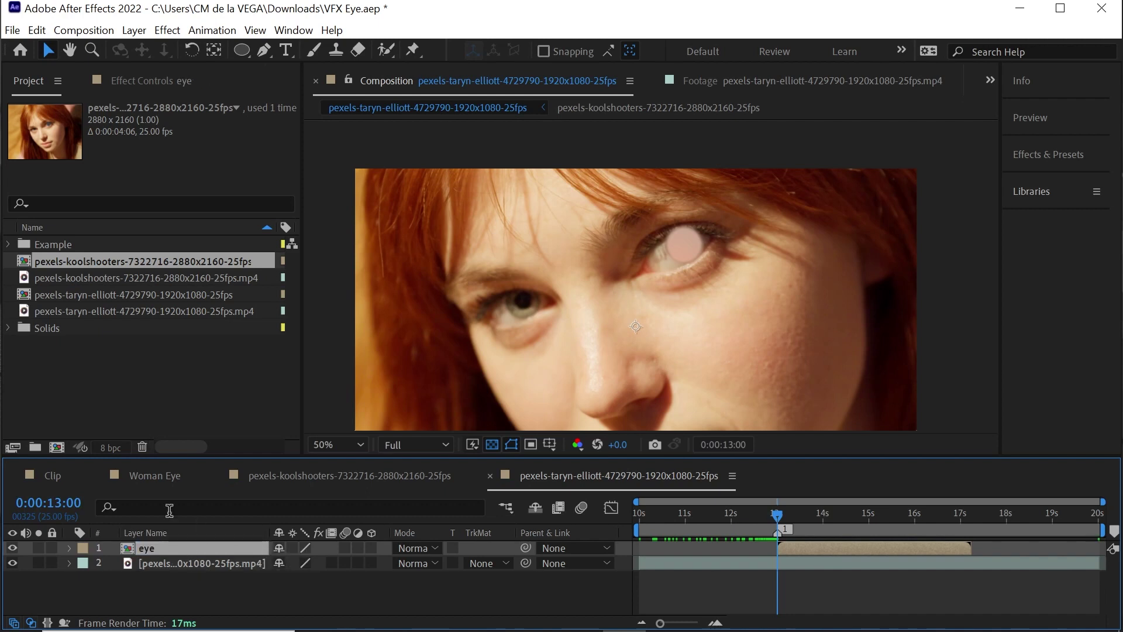
left_click(209, 560)
key("Return")
type("dancing")
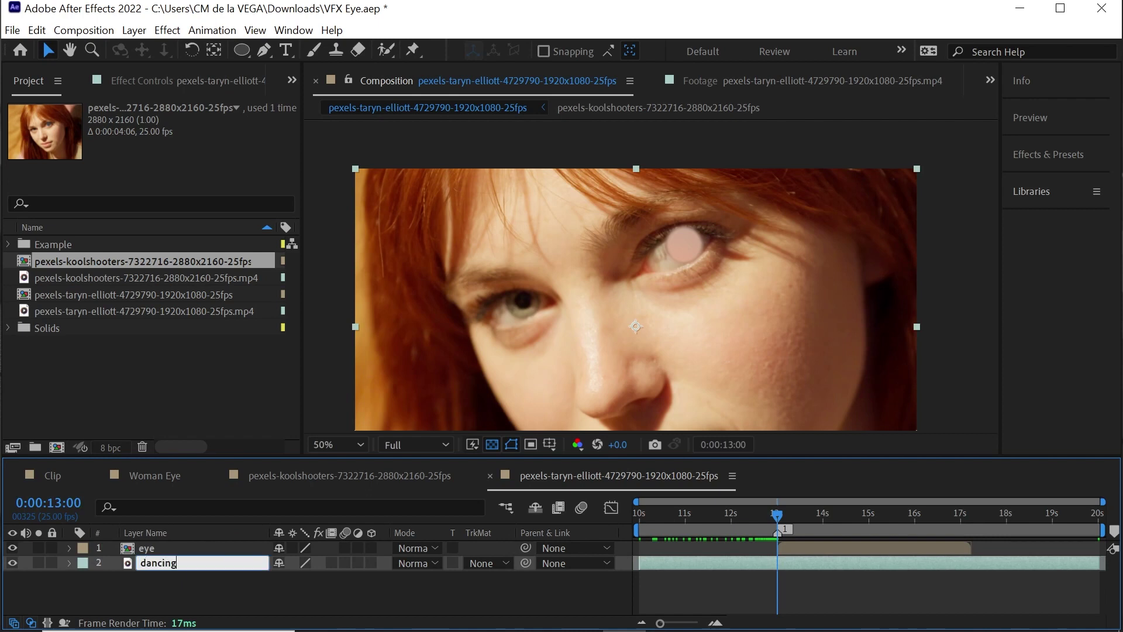
key("Return")
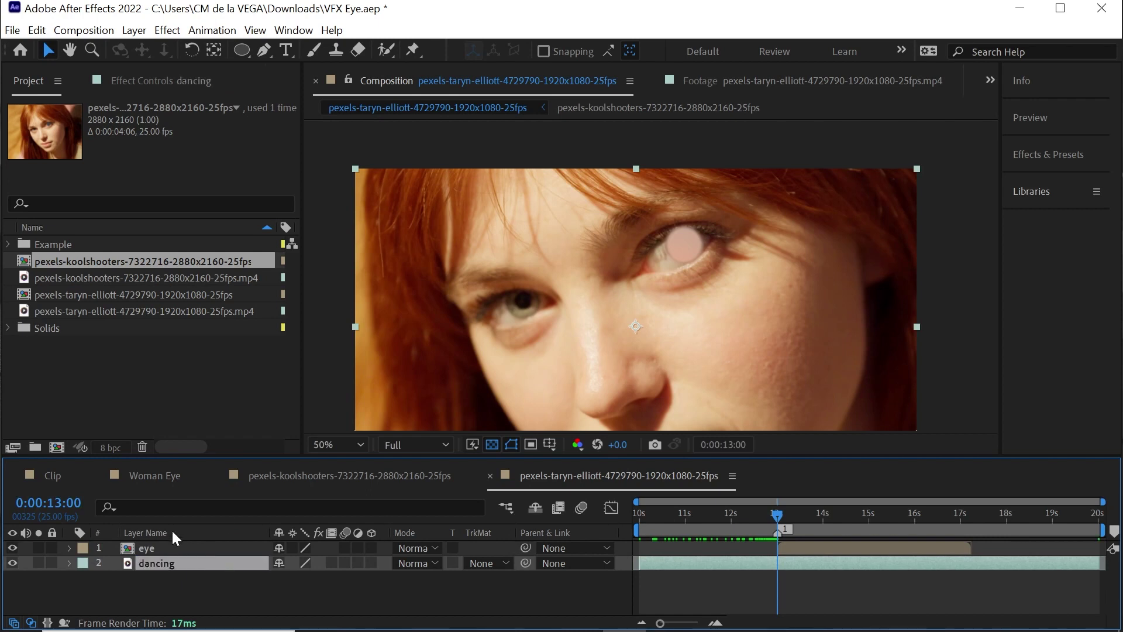
Make the eye and dancing layers 3D and add a two-node camera with the 50mm preset
left_click(155, 545, "shift")
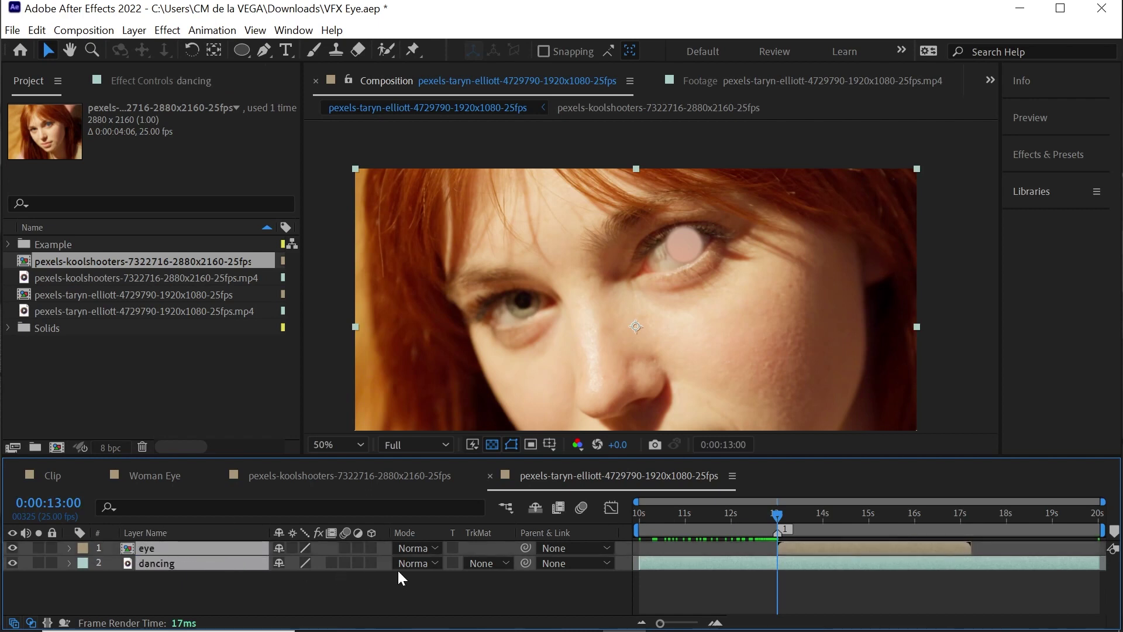
left_click(371, 548)
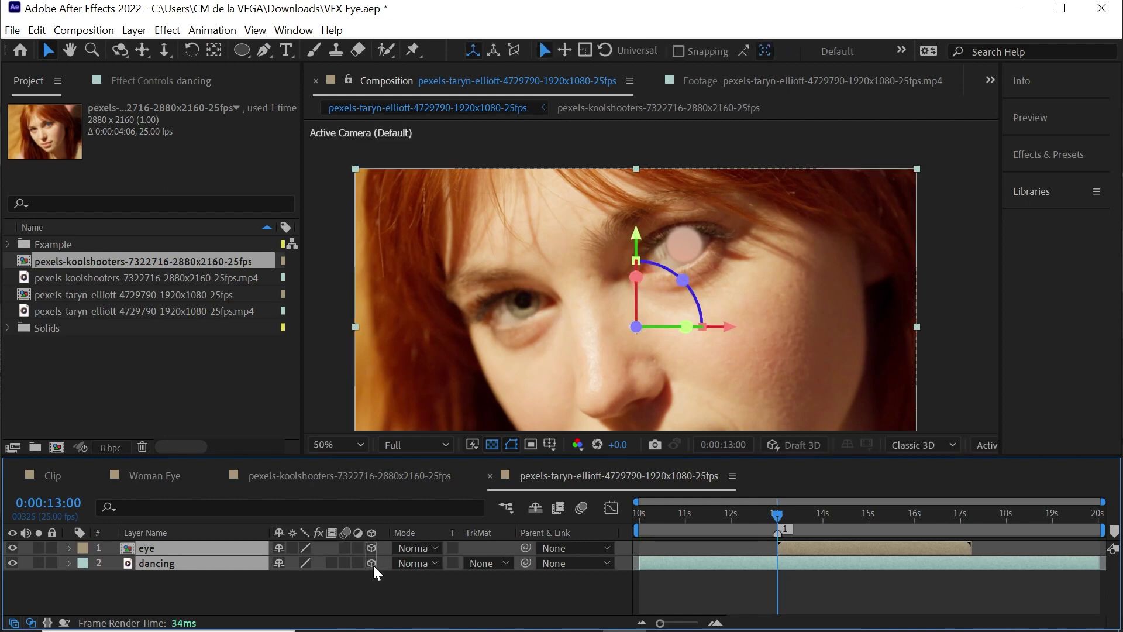
left_click(134, 30)
mouse_move(143, 49)
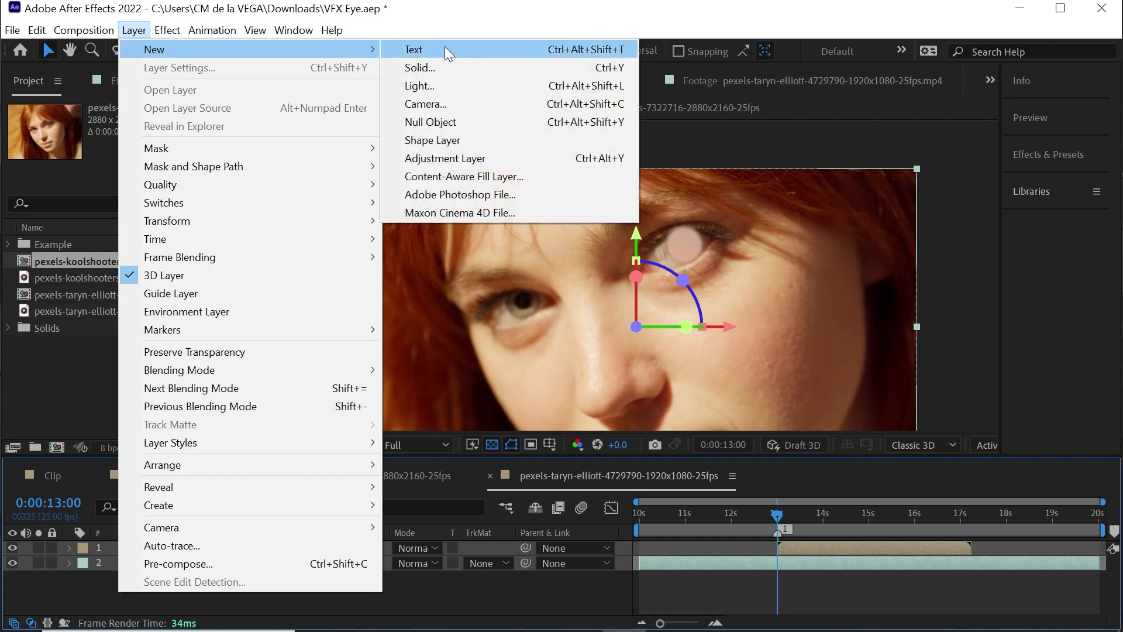
left_click(462, 104)
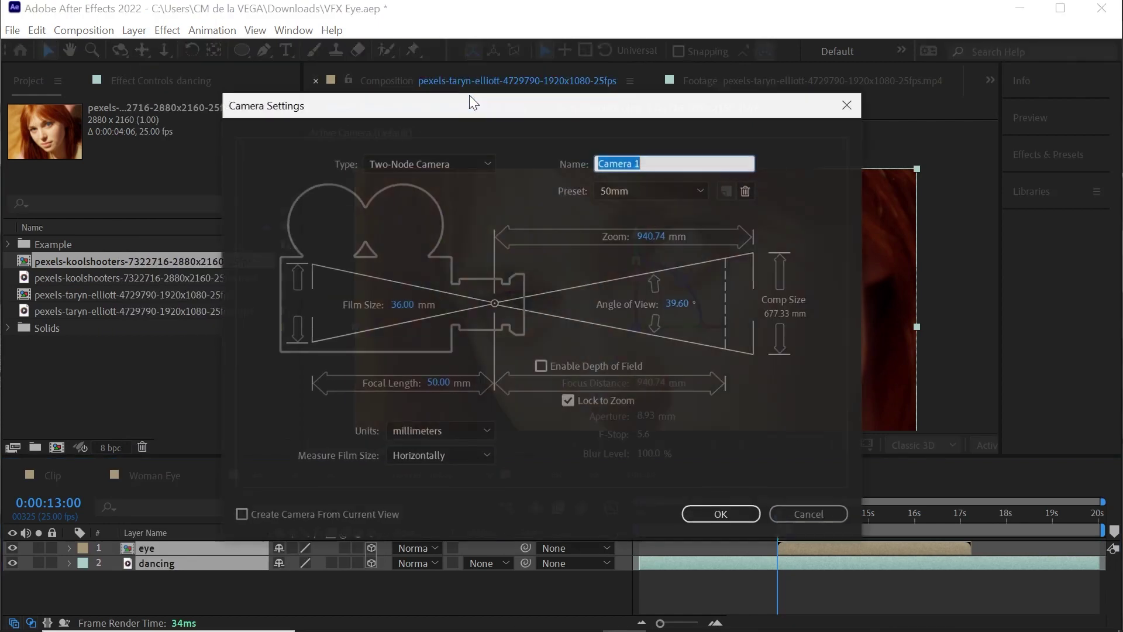
left_click(650, 196)
left_click(658, 330)
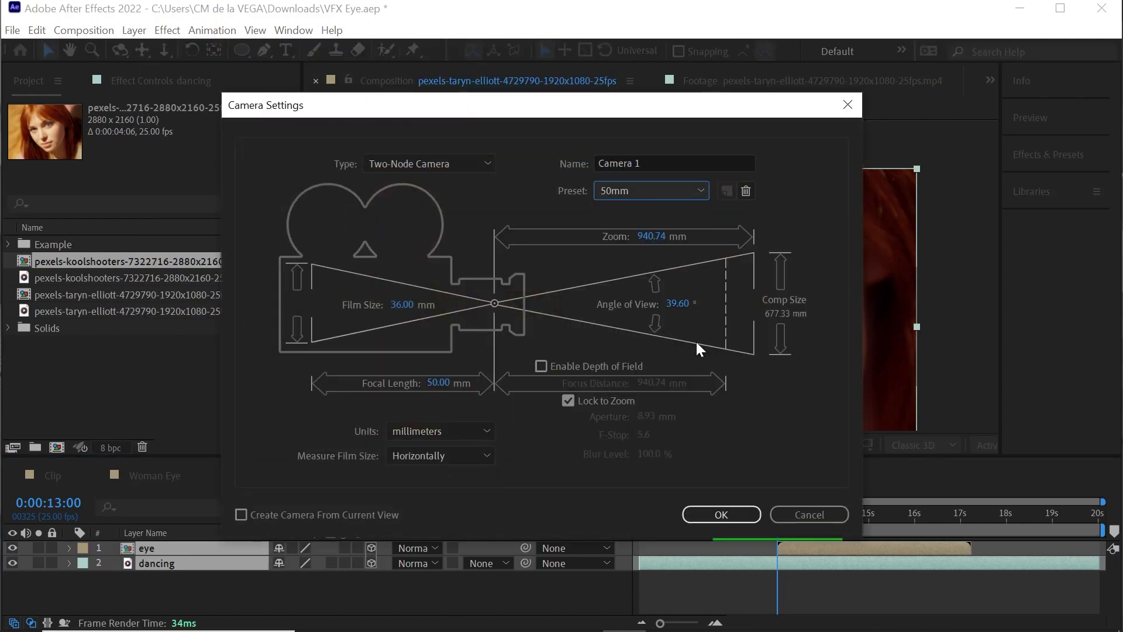
left_click(741, 509)
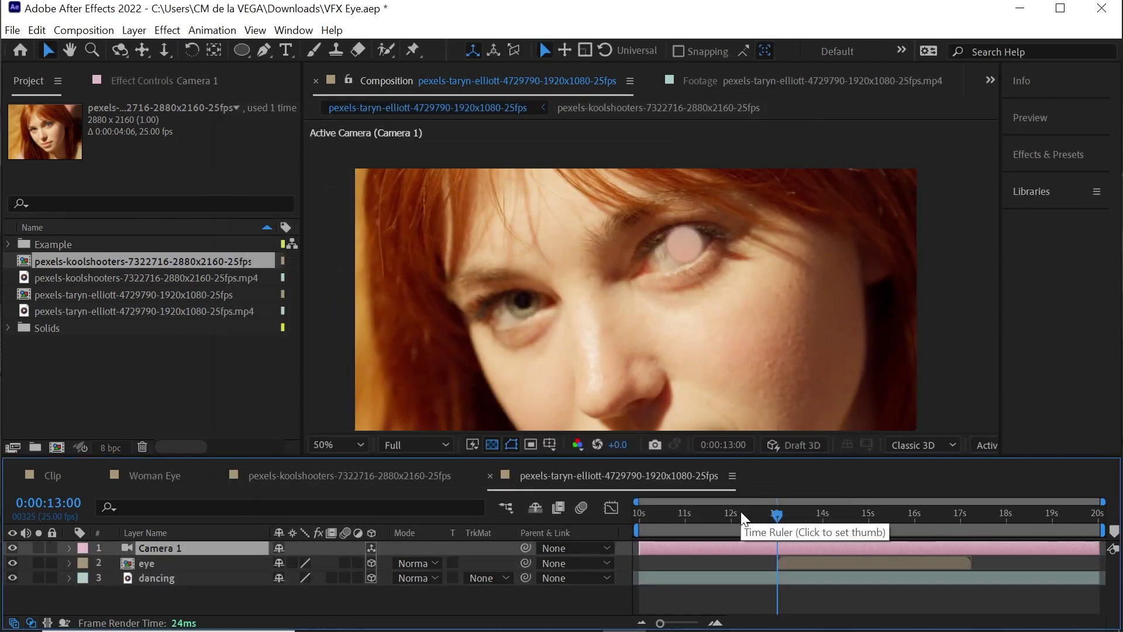
Hide the eye layer and set the dancing layer's Z position to 5000
left_click(183, 576)
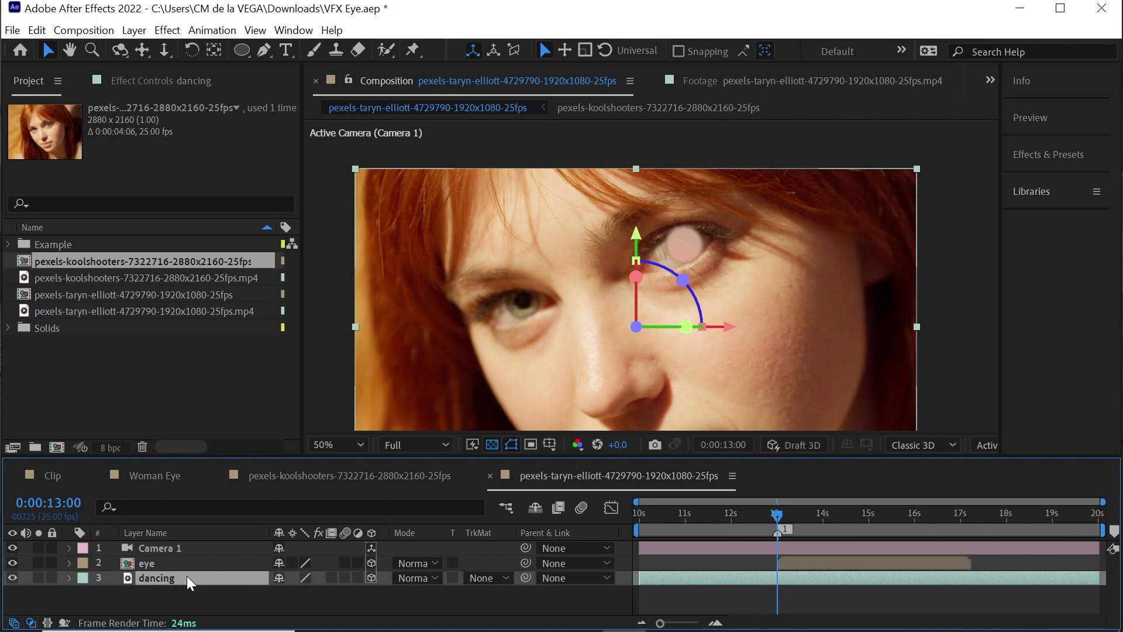
key("p")
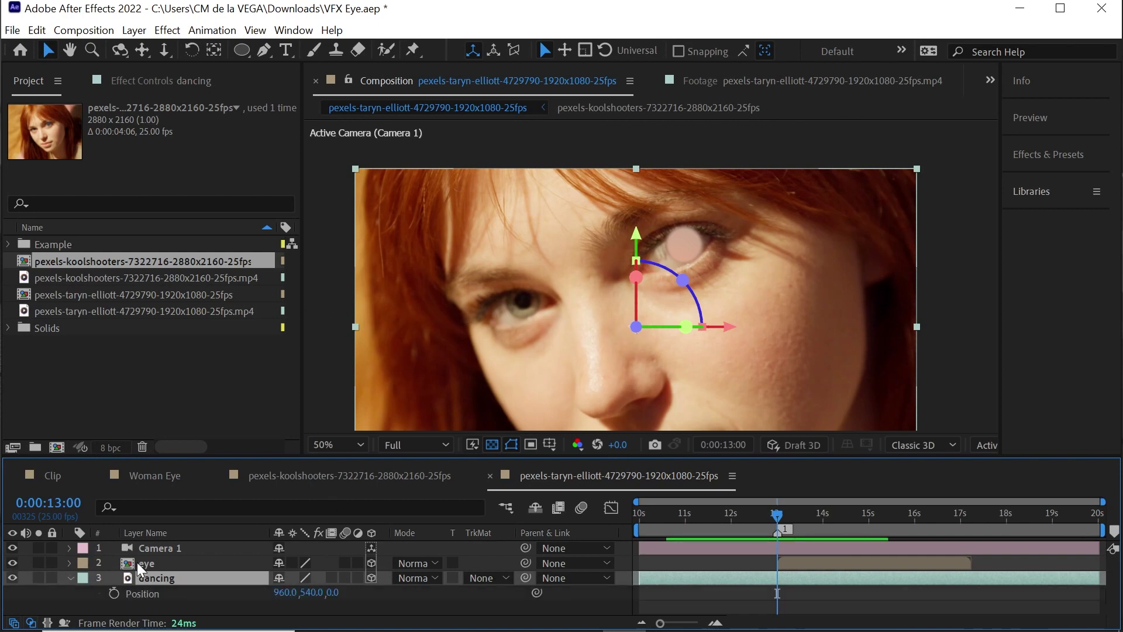
left_click(12, 562)
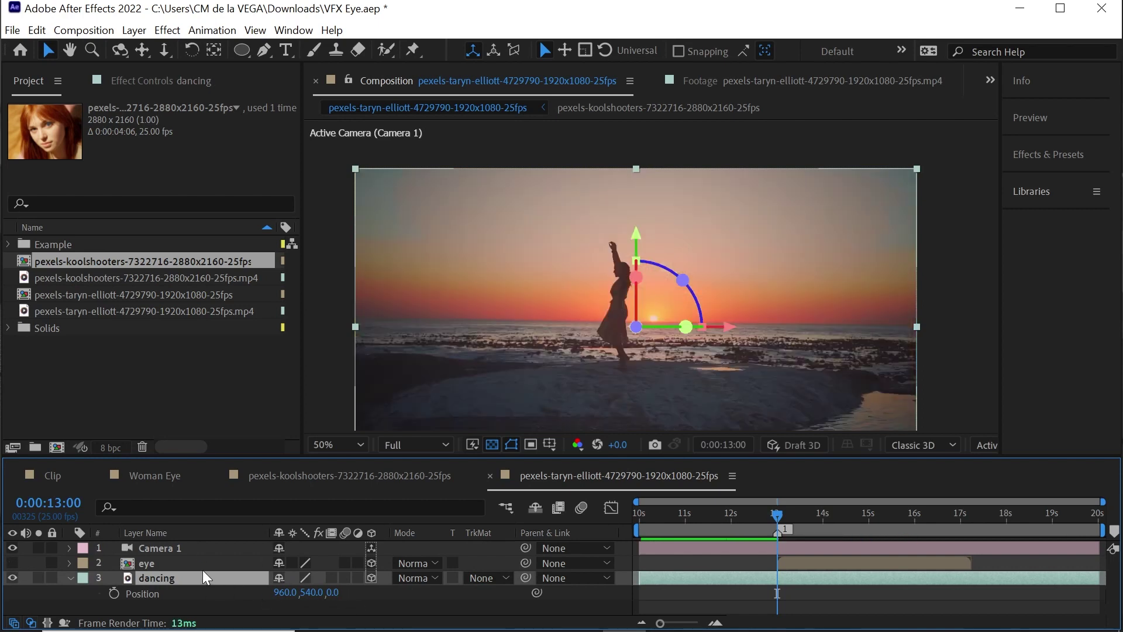
left_click_drag(339, 596, 686, 360)
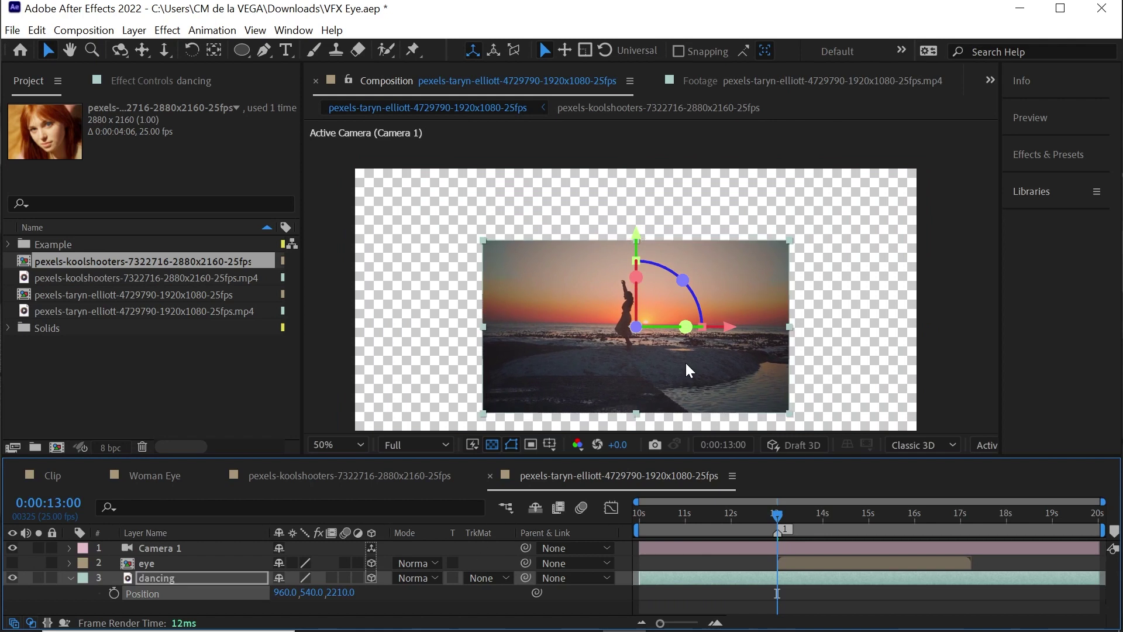
left_click(348, 591)
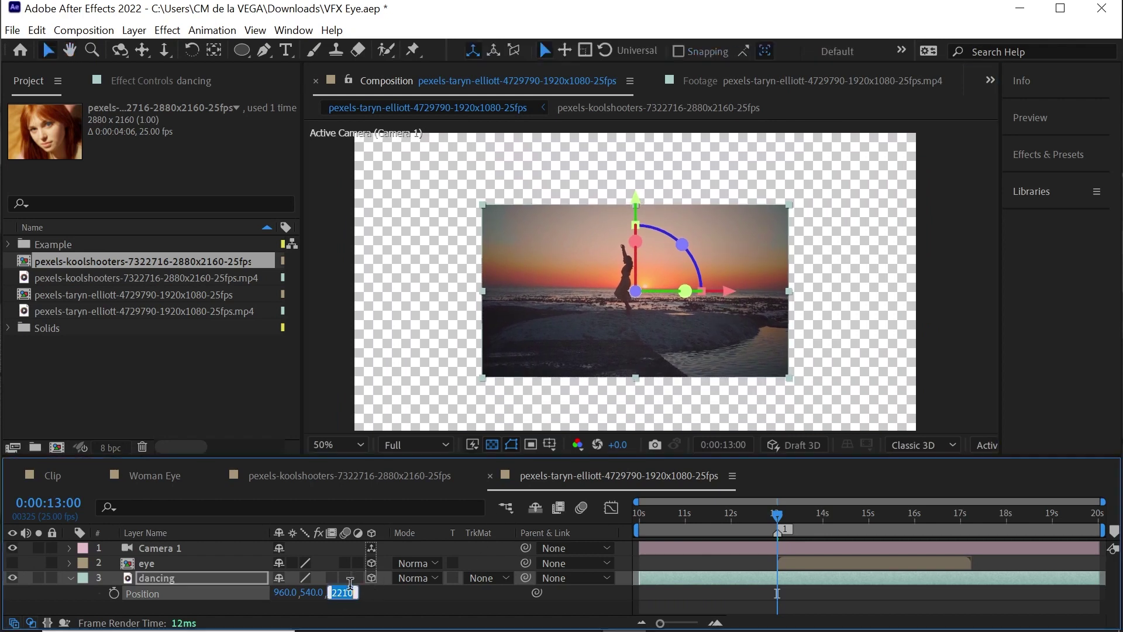
type("5000")
key("Return")
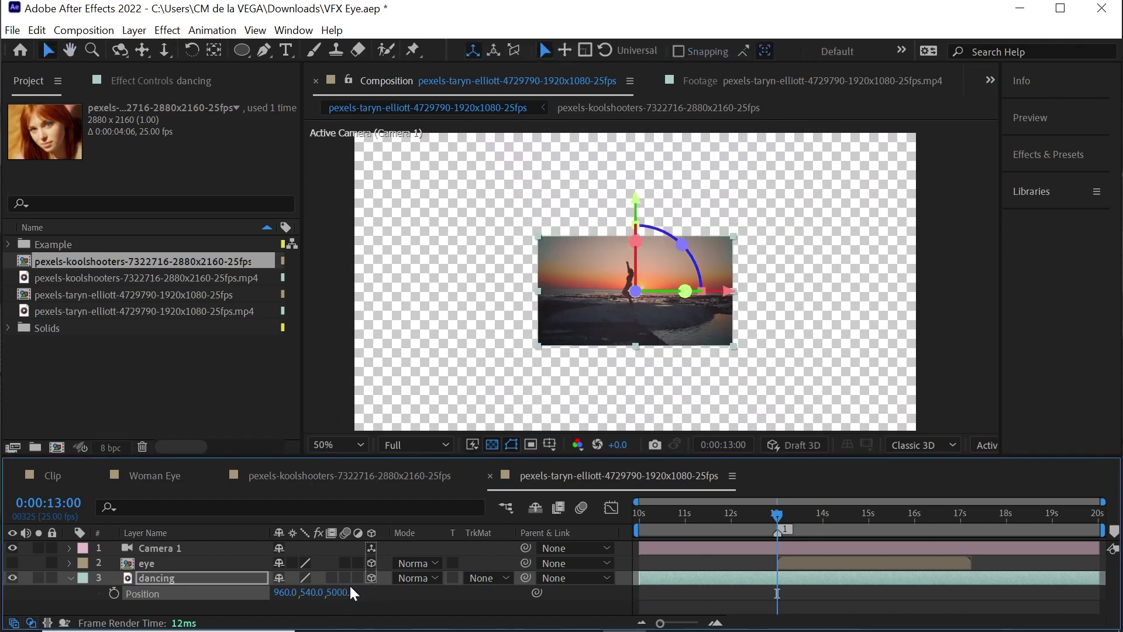
Show the eye layer again and switch the composition's 3D view to Left
left_click(152, 563)
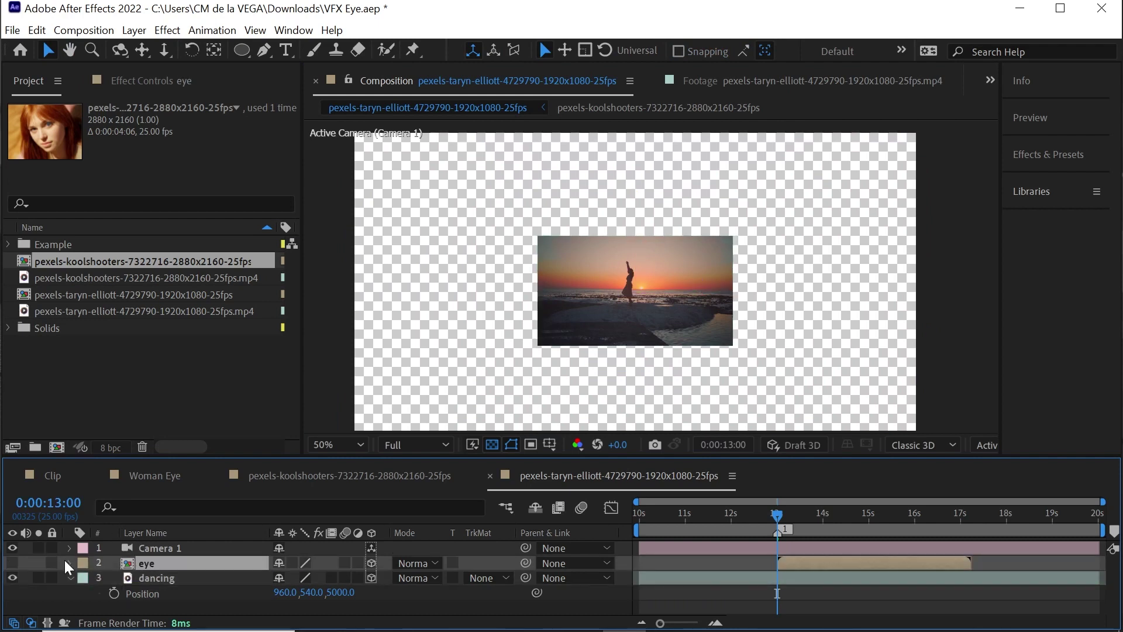
left_click(12, 563)
left_click(986, 446)
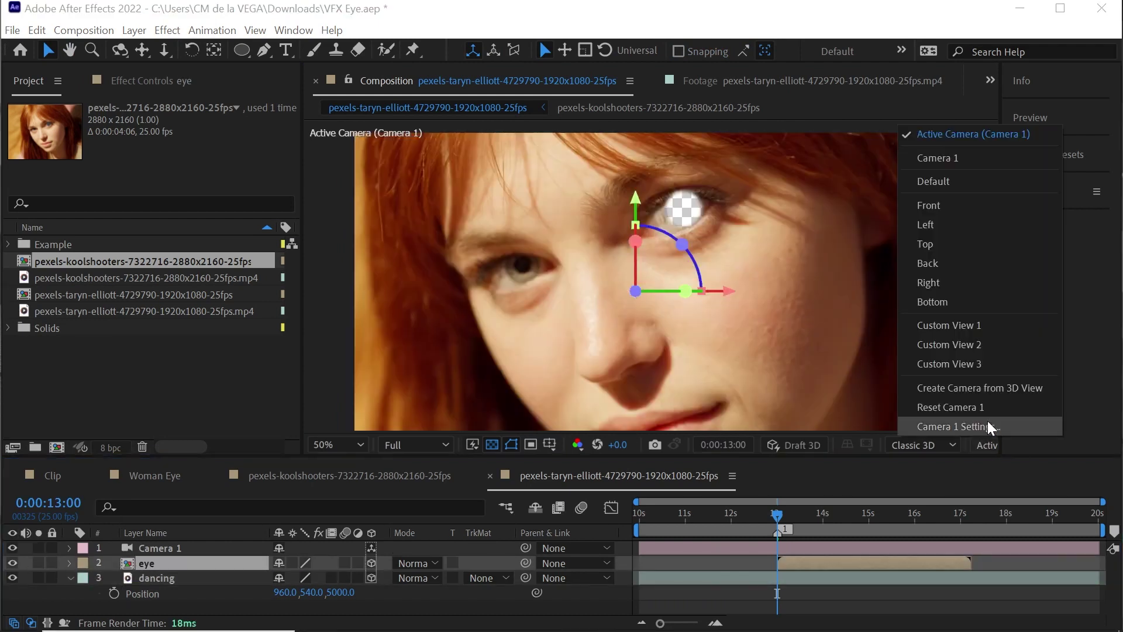
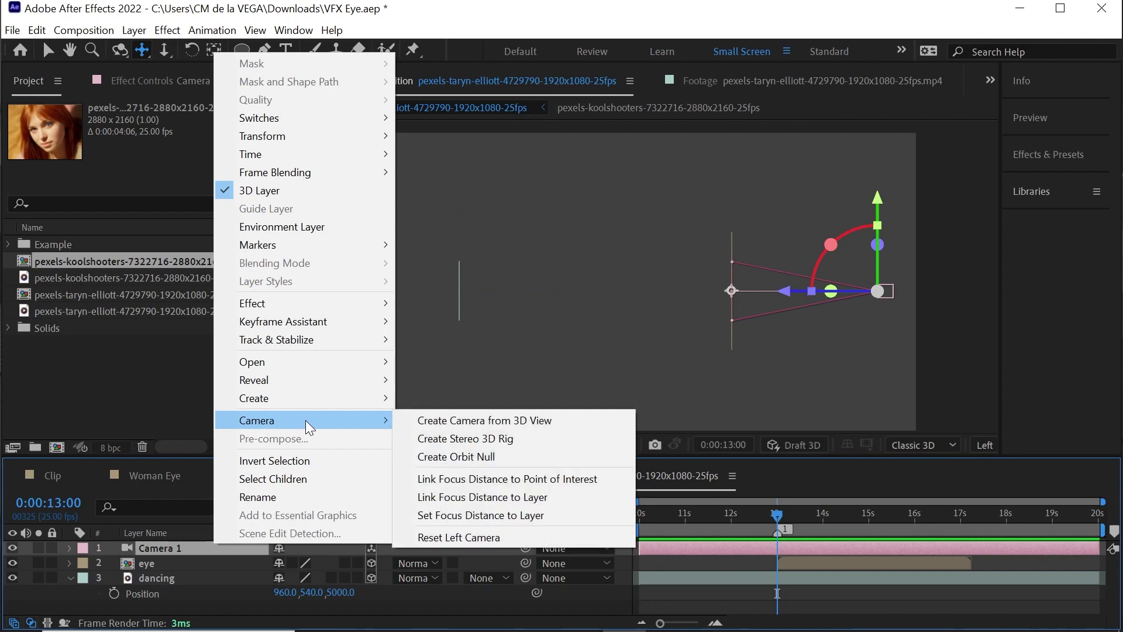
Create an orbit null for Camera 1 and set the label color of both the null and the camera to Purple
left_click(508, 457)
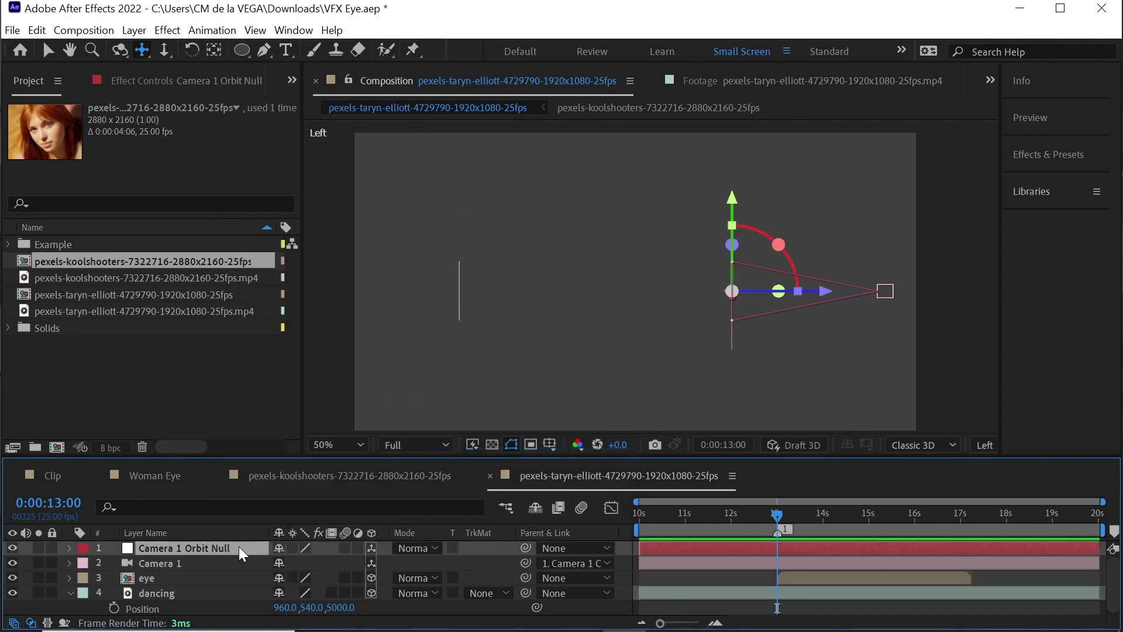
left_click(149, 563, "shift")
left_click(82, 548)
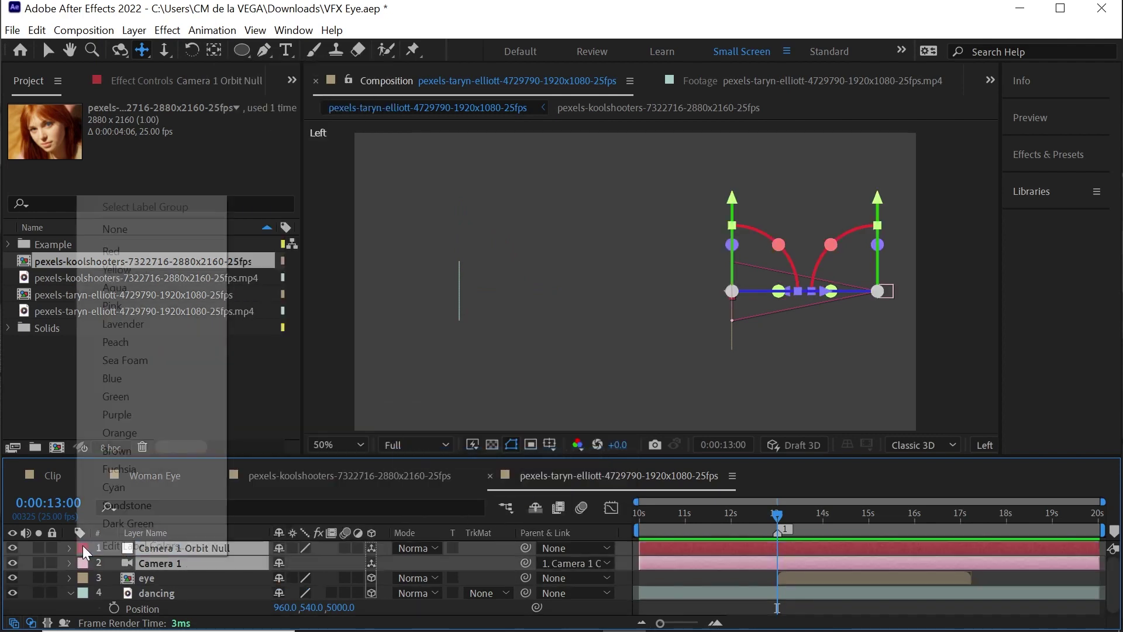
left_click(134, 413)
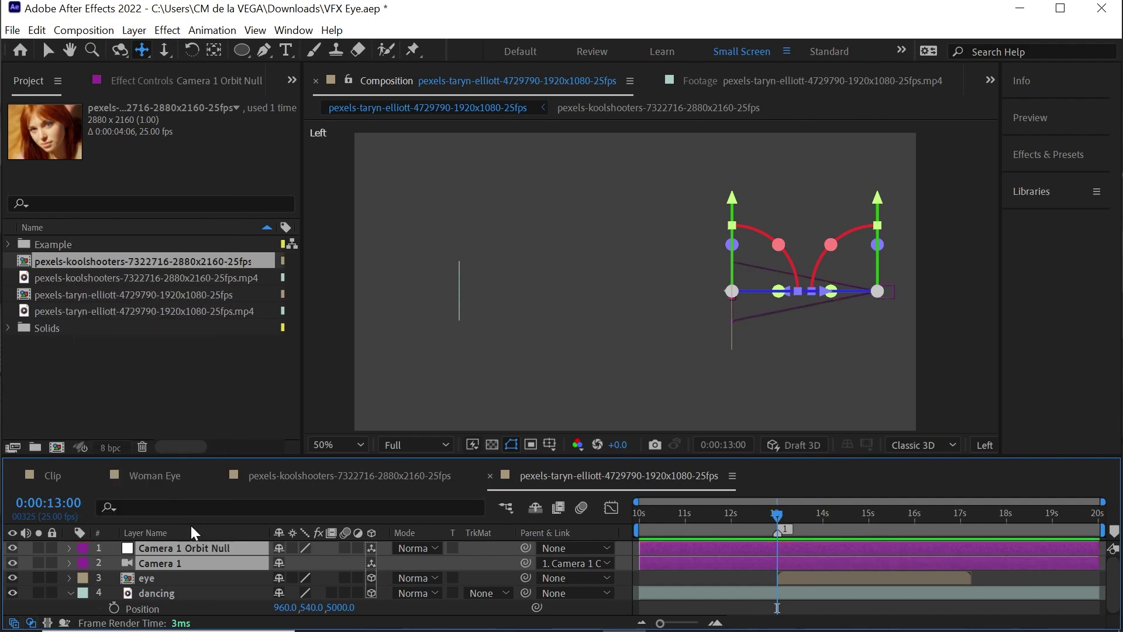
Separate the dimensions of the Camera 1 Orbit Null's Position into X, Y and Z properties
left_click(193, 548)
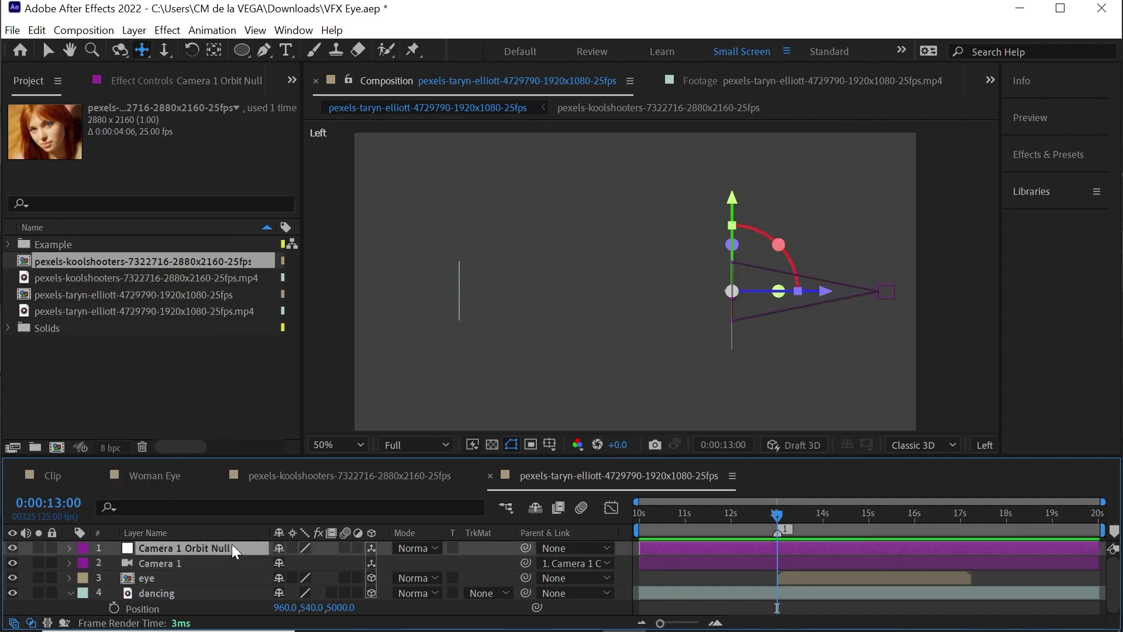
key("p")
left_click(174, 563)
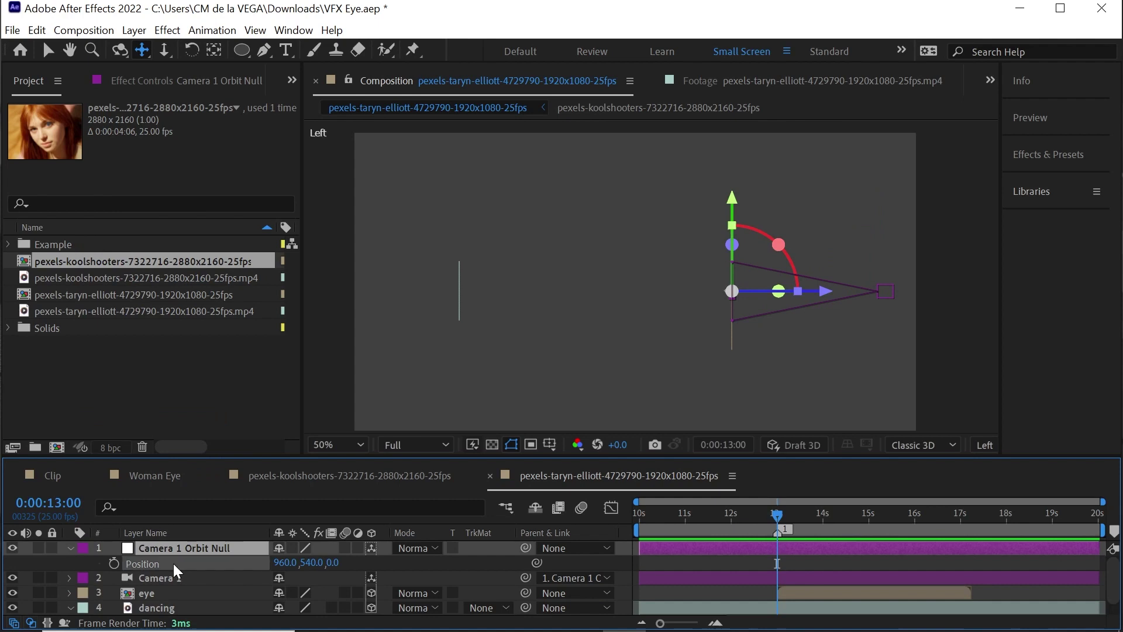
right_click(170, 563)
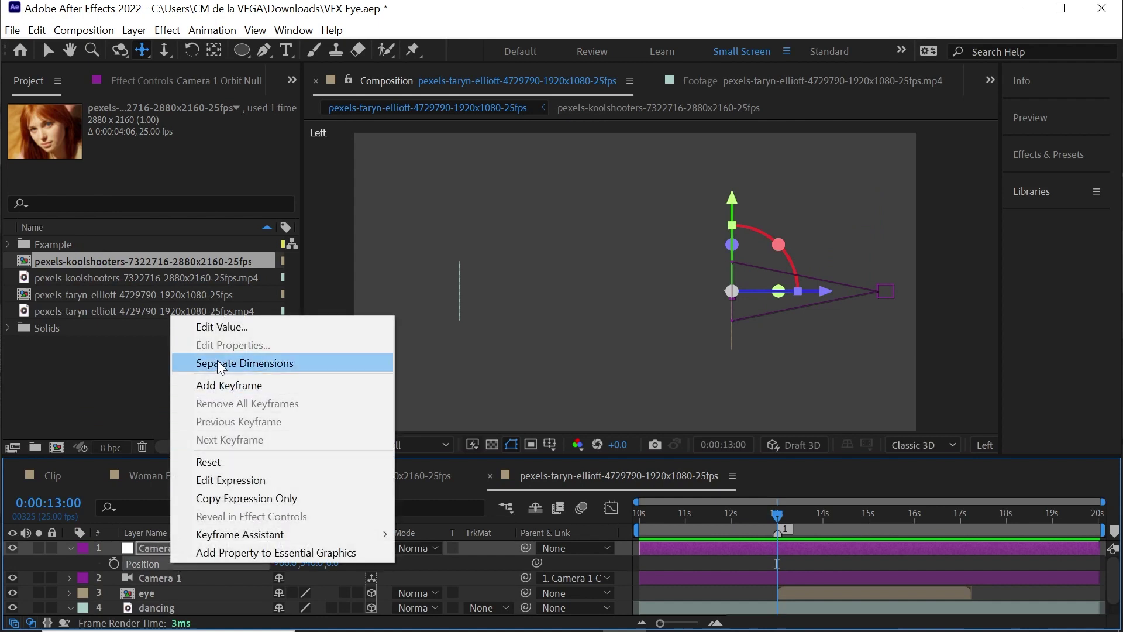
left_click(295, 363)
left_click_drag(252, 455, 252, 432)
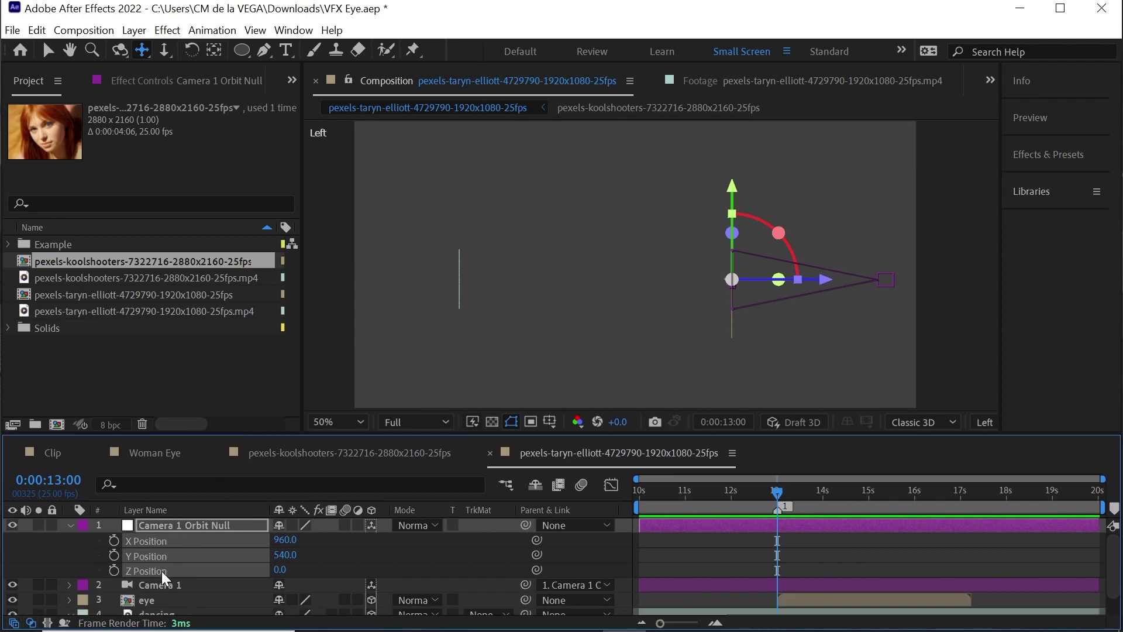
Add Z Position keyframes to the orbit null at 0:00:13:00 and 0:00:14:00
left_click(153, 568)
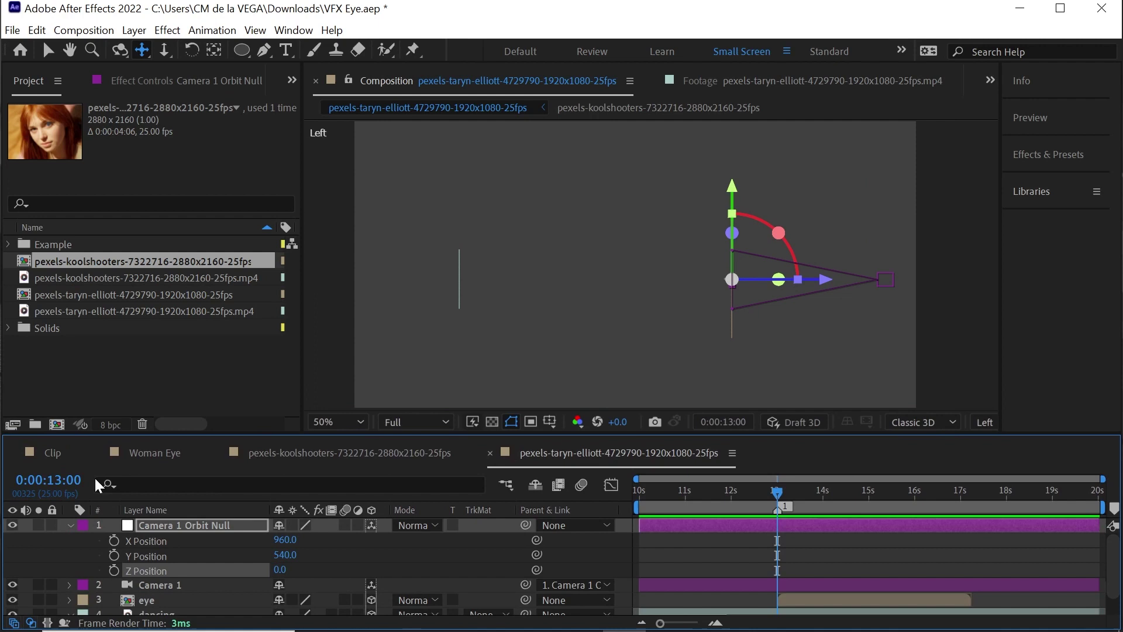
left_click(113, 570)
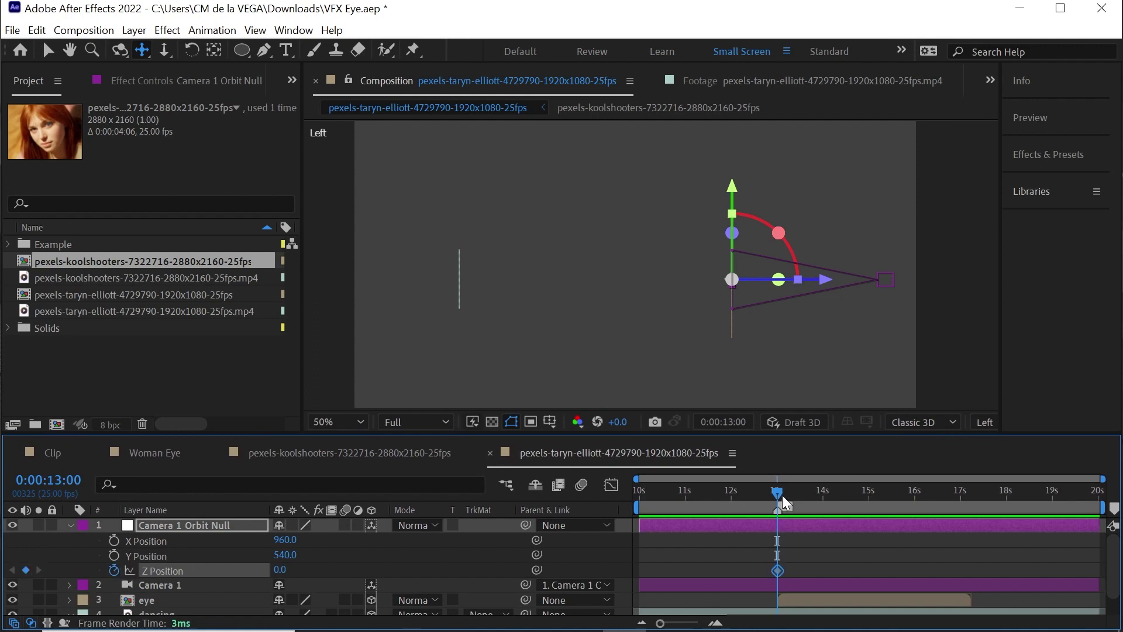
left_click_drag(779, 491, 825, 493)
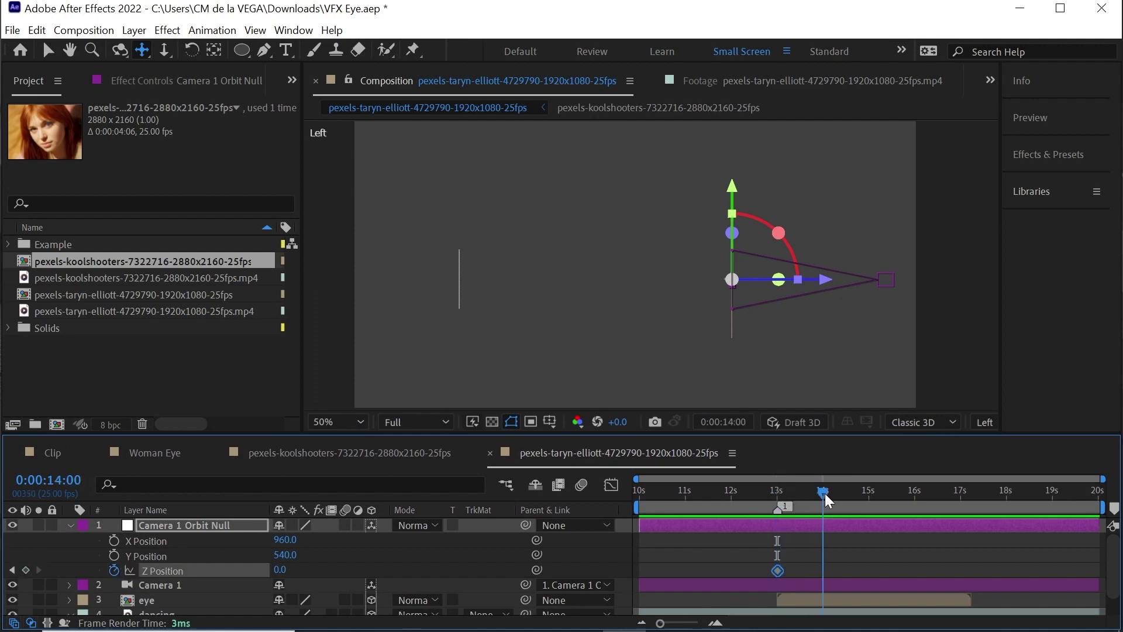
left_click(26, 569)
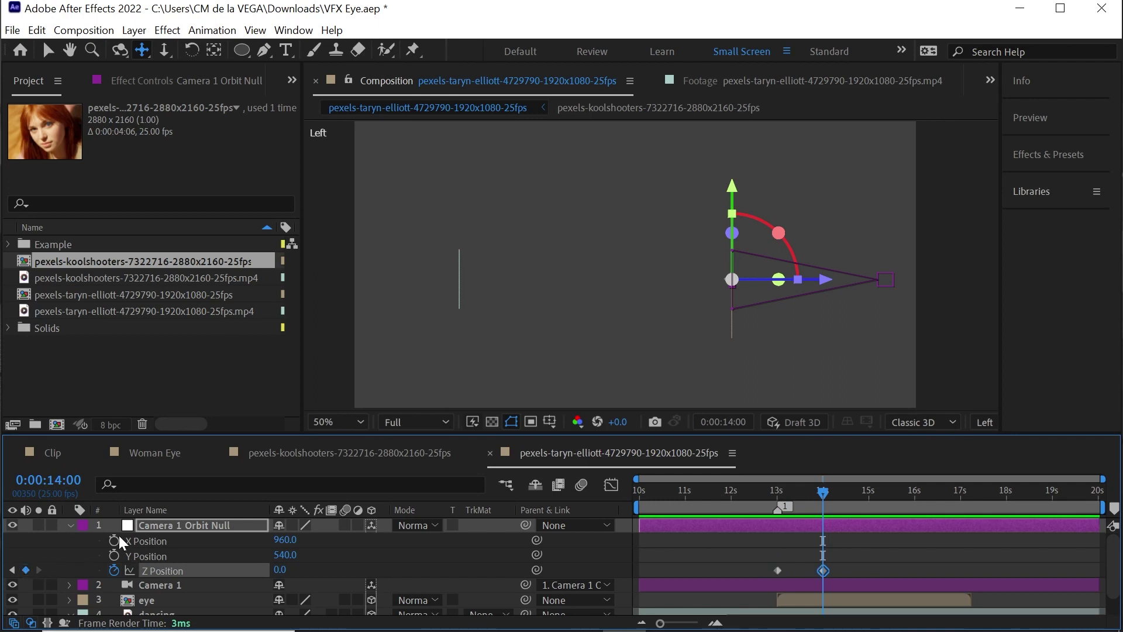
Switch the 3D view to Active Camera and set the orbit null's Z Position keyframe at 0:00:13:00 to 5000
left_click(986, 422)
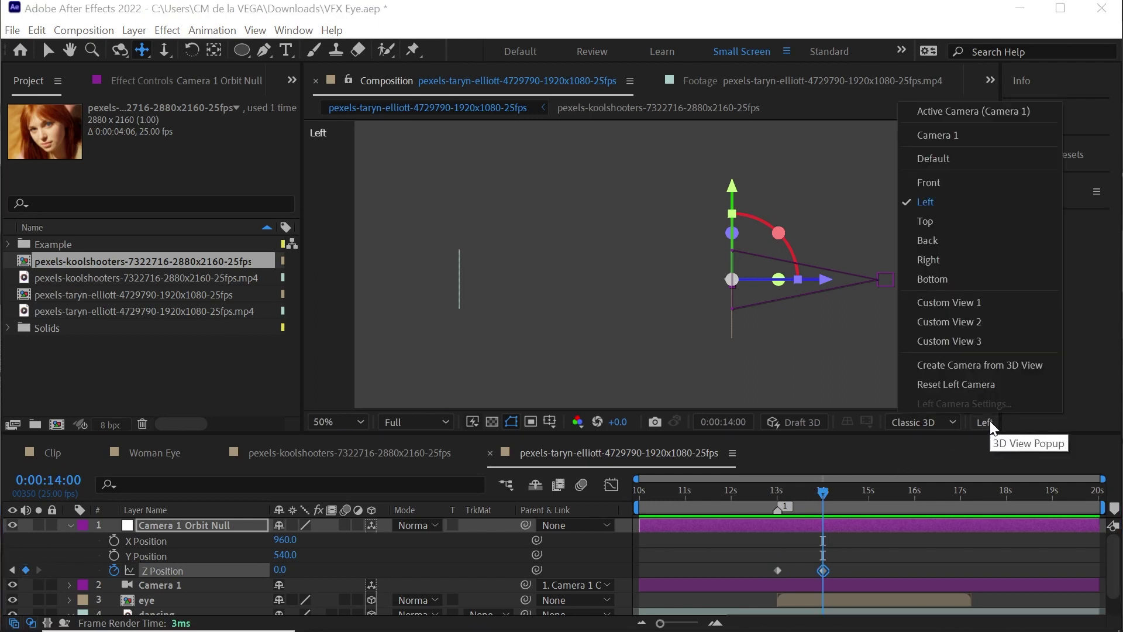
left_click(963, 111)
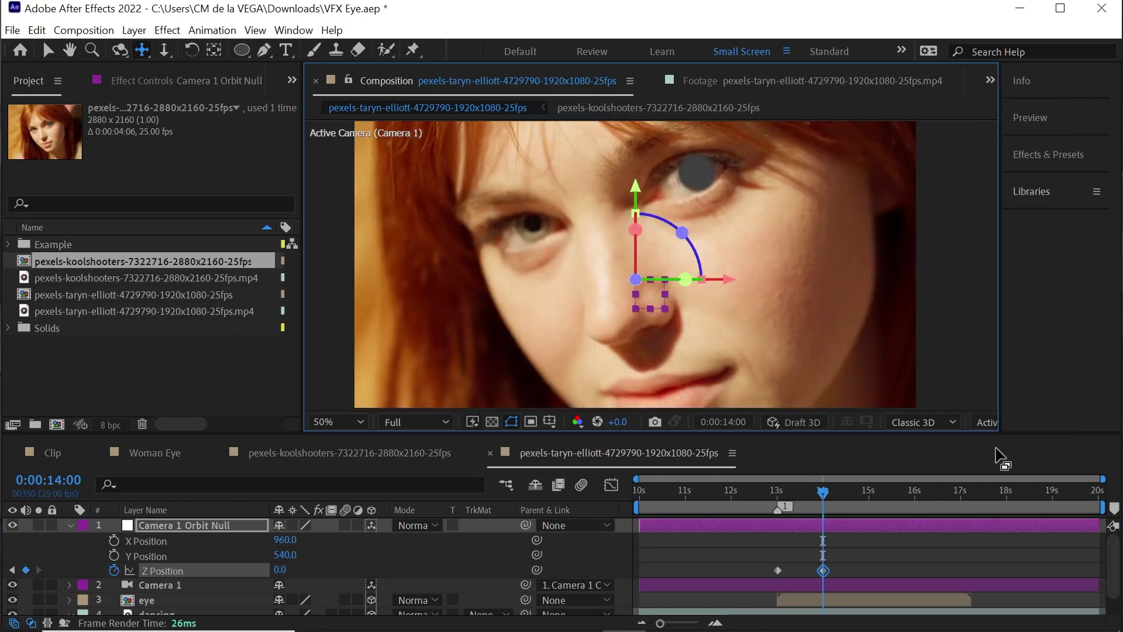
left_click_drag(793, 490, 777, 489)
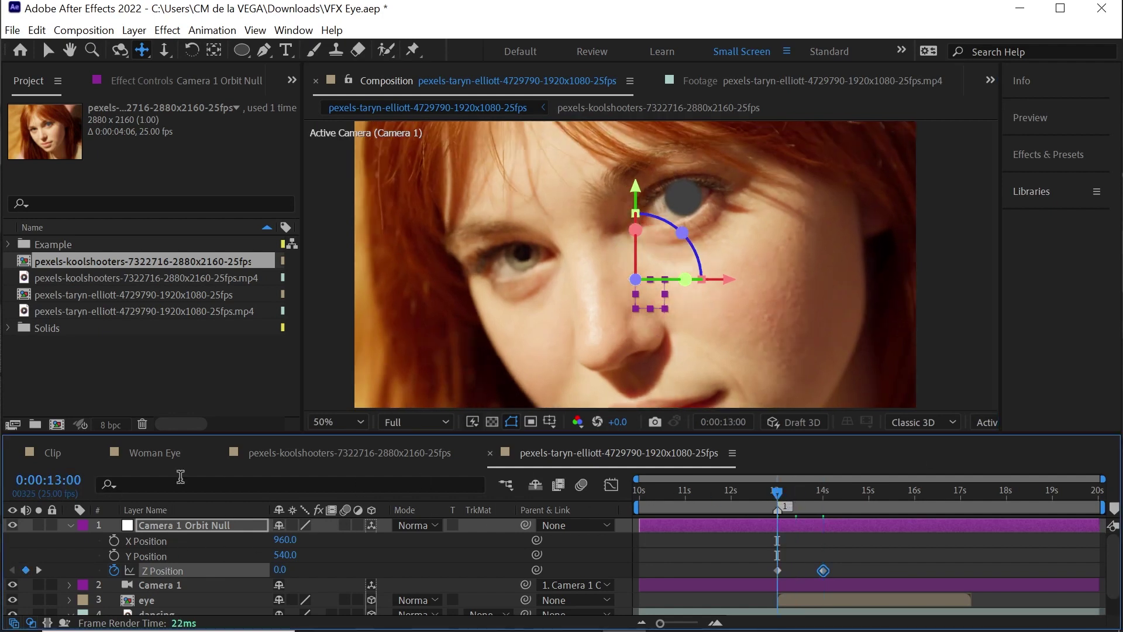
left_click(778, 571)
left_click_drag(284, 570, 741, 523)
left_click(286, 569)
type("5000")
key("Return")
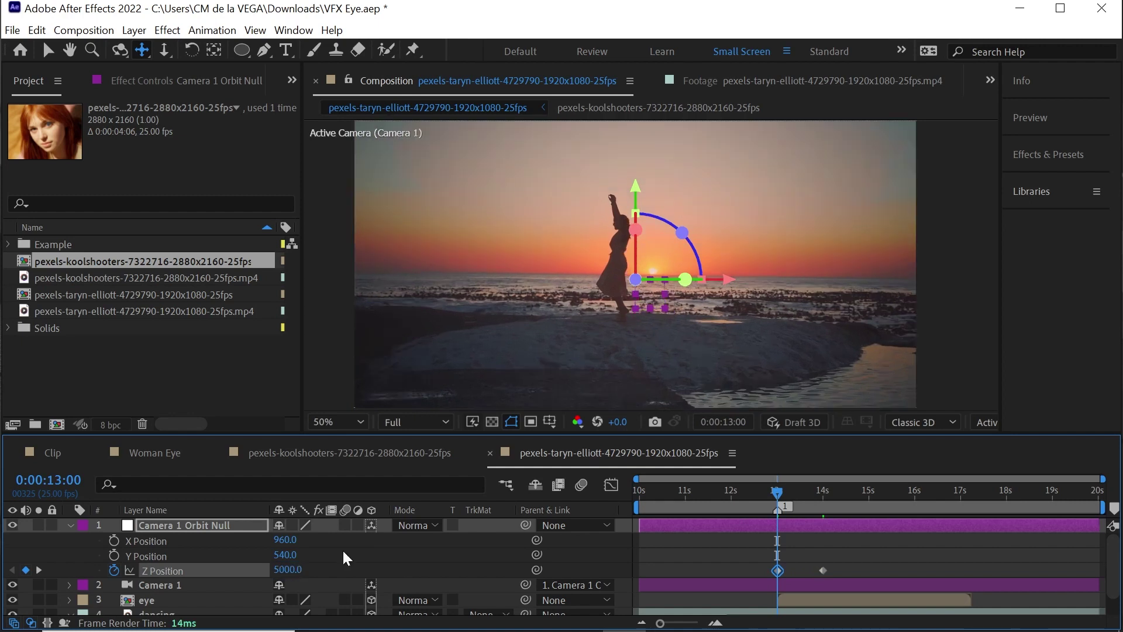
Apply Easy Ease to both Z Position keyframes of the orbit null and preview the camera move
left_click_drag(850, 554, 763, 577)
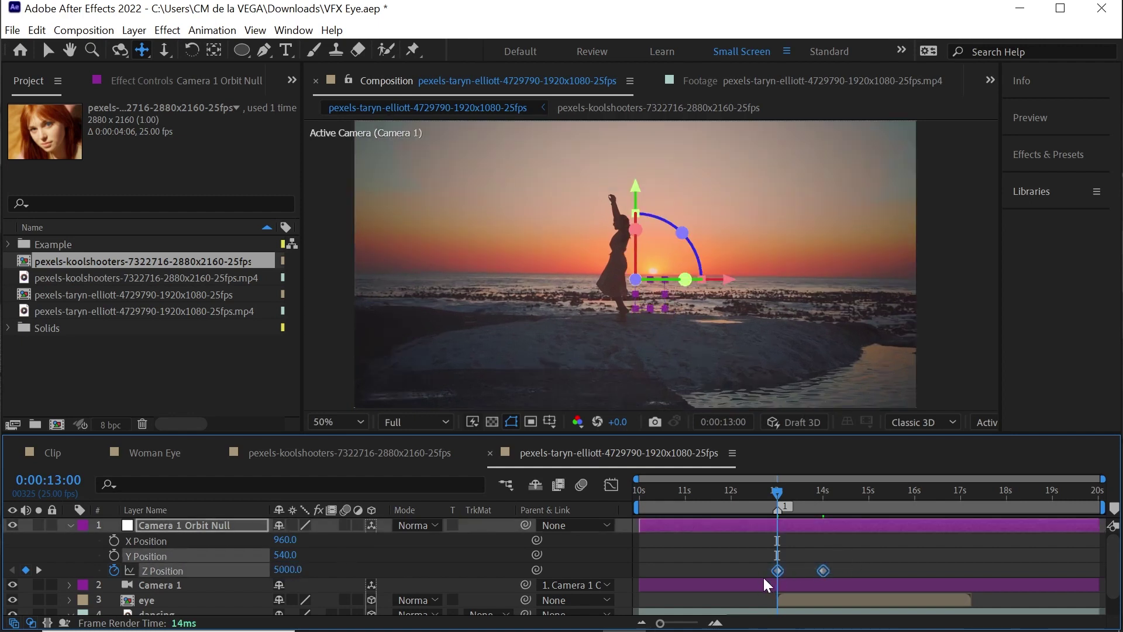
key("F9")
key("space")
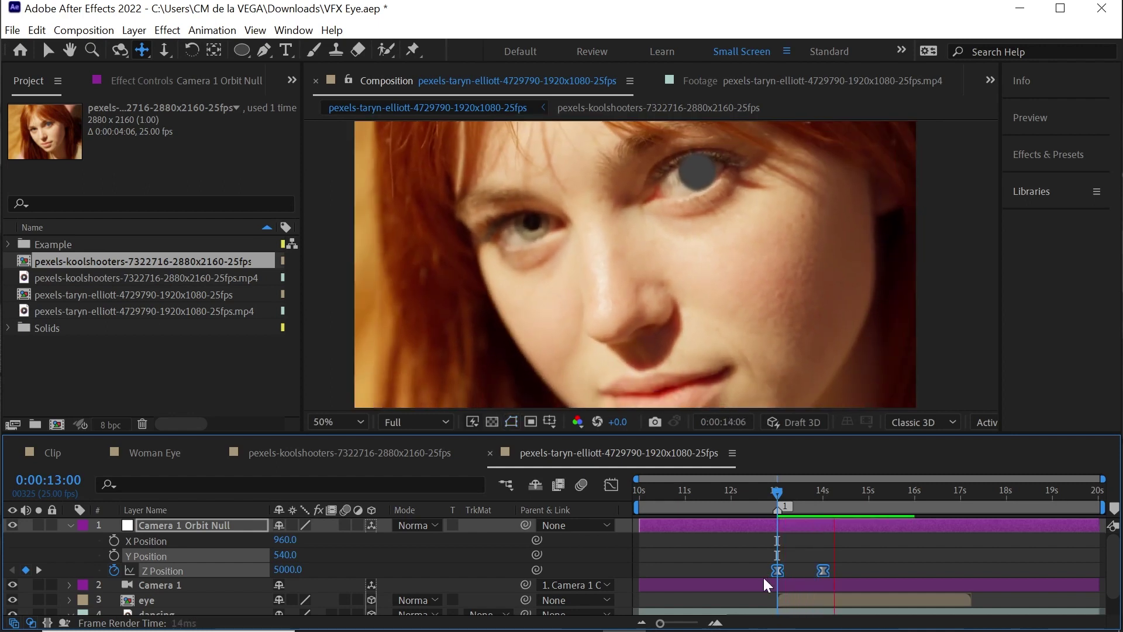
key("space")
Reposition the eye layer to 741, 860, 0 to align the cut-out iris with the dancer behind it
left_click_drag(794, 488, 816, 496)
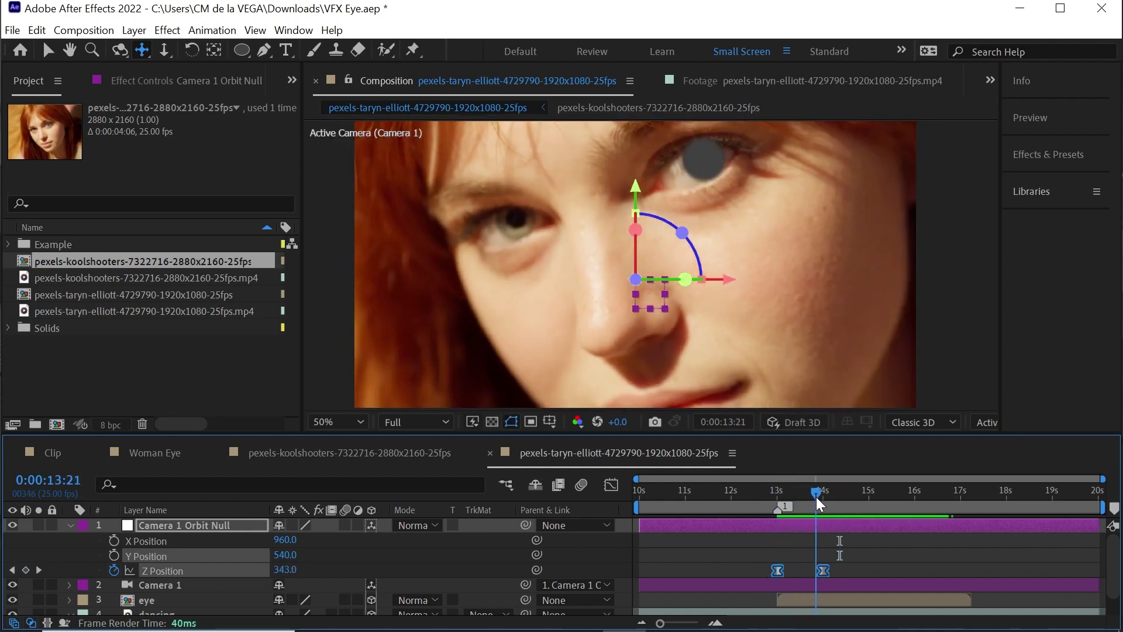
left_click(69, 525)
left_click(164, 550)
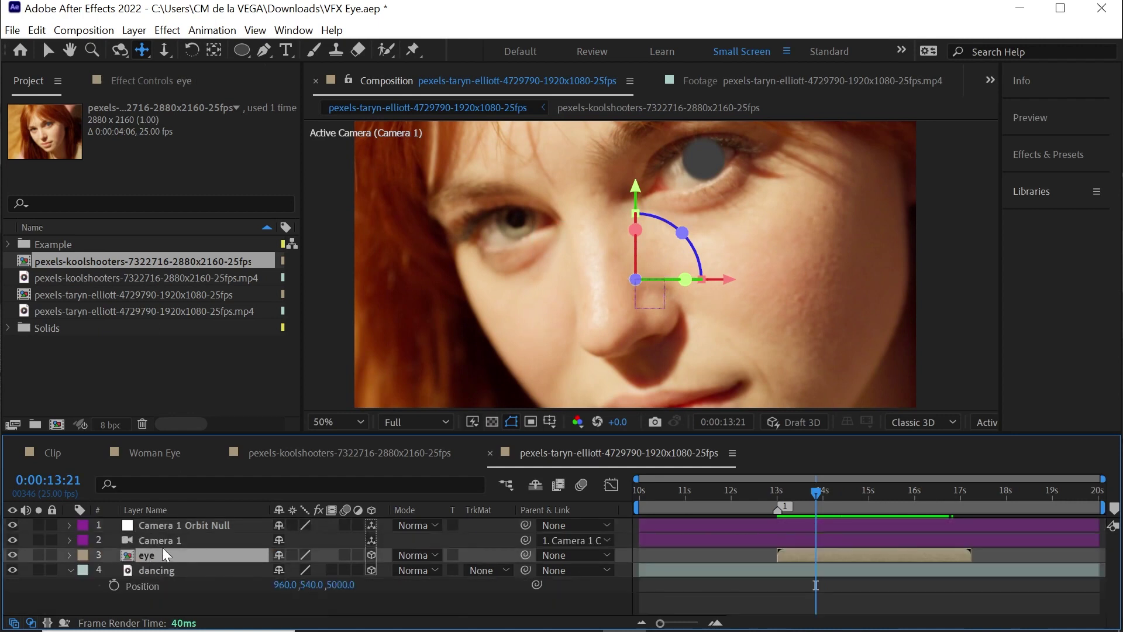
key("p")
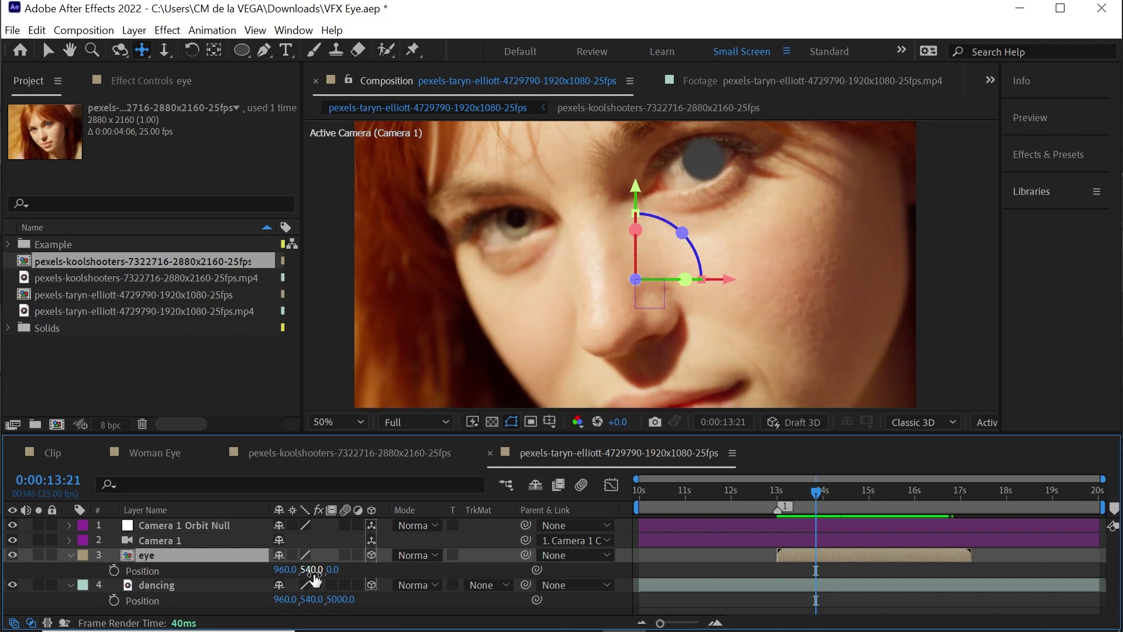
left_click_drag(287, 569, 191, 569)
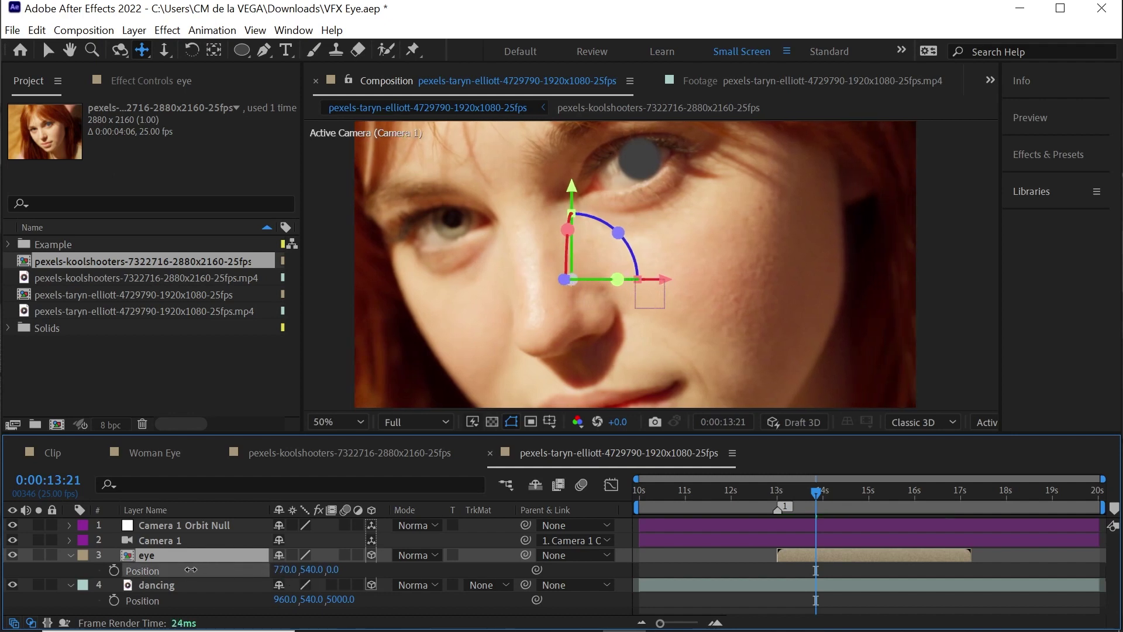
left_click_drag(311, 569, 277, 572)
left_click_drag(780, 489, 833, 490)
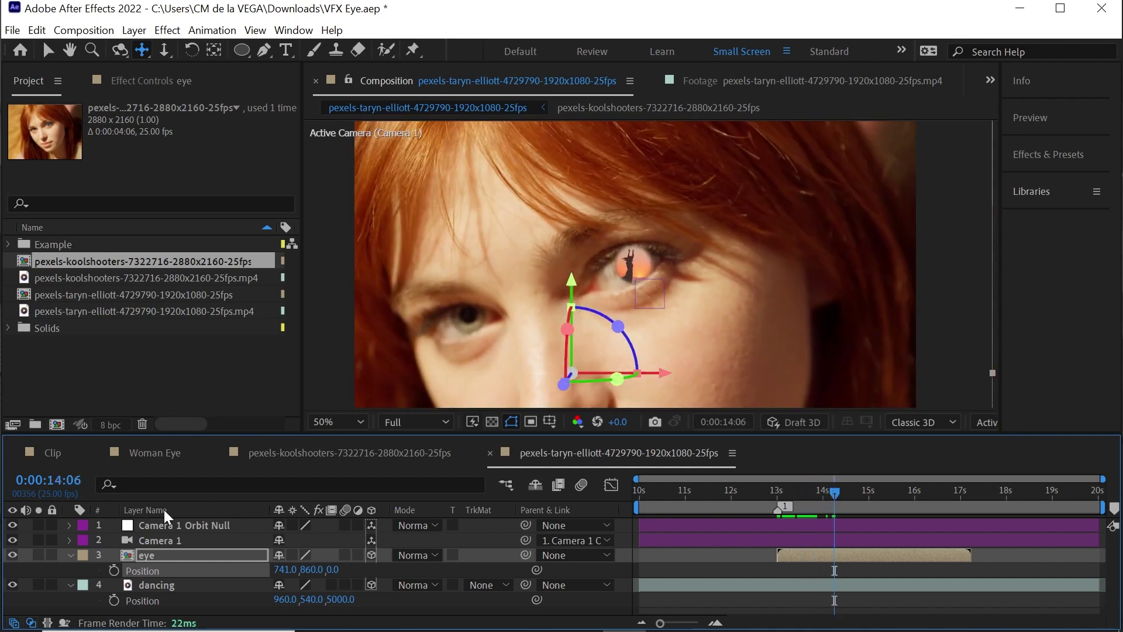
Set the orbit null's Z Position keyframe at 0:00:14:00 to -670
left_click(176, 525)
key("u")
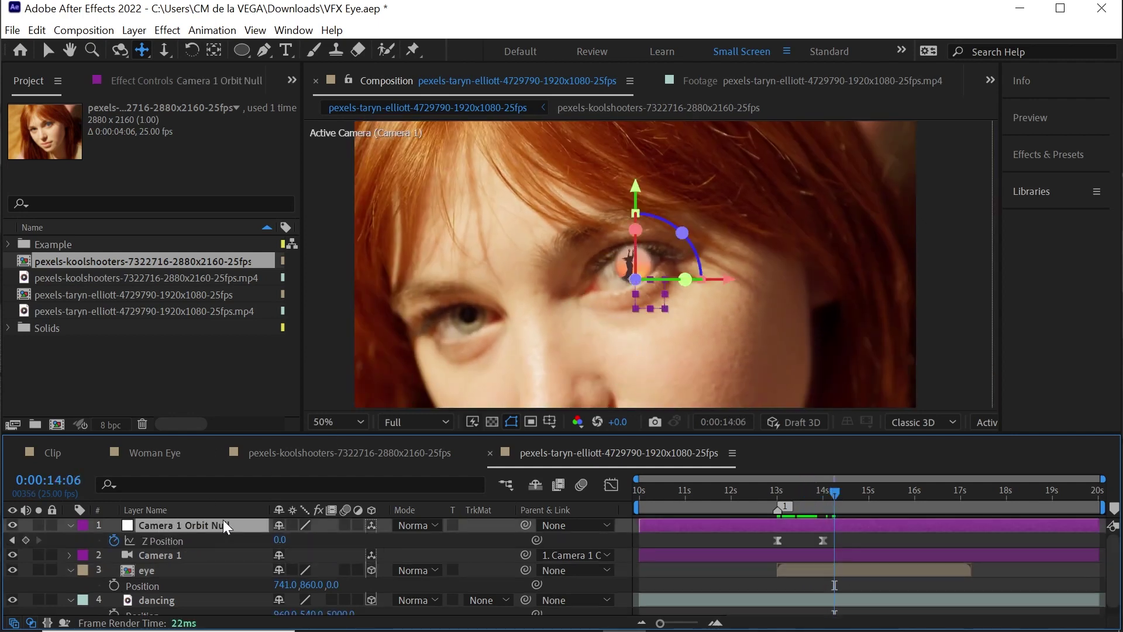
key("j")
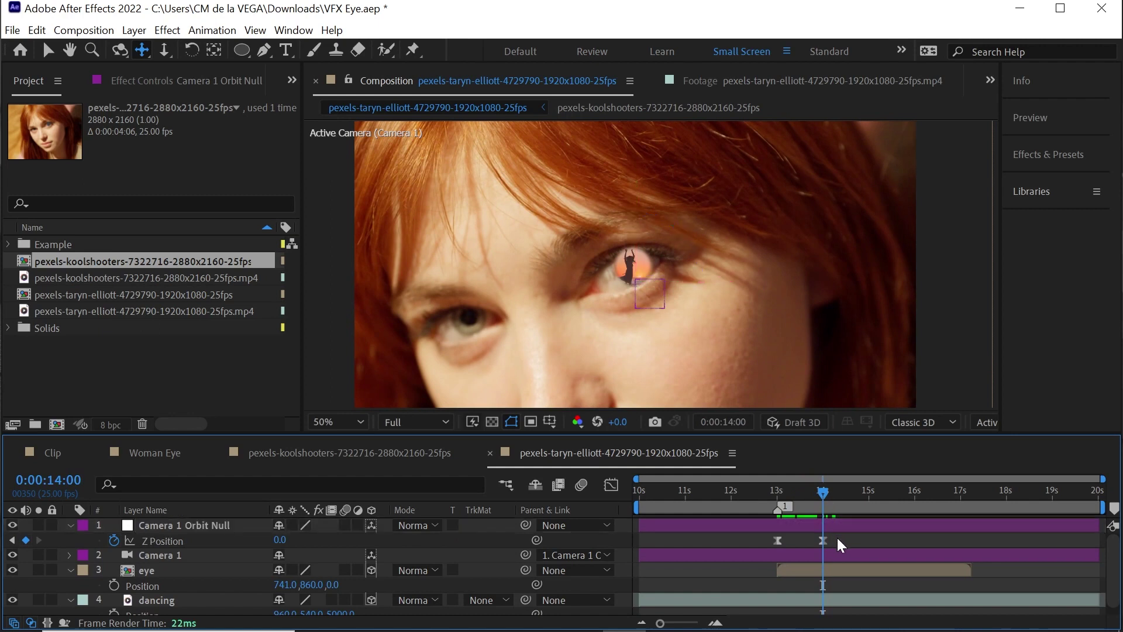
left_click(823, 540)
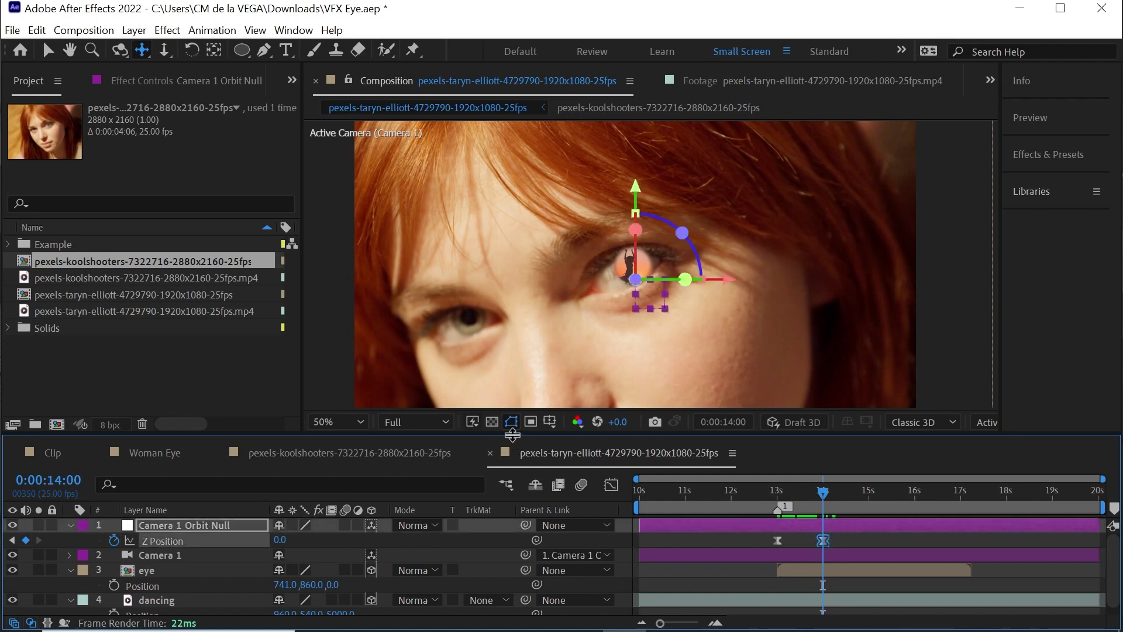
left_click_drag(512, 439, 512, 461)
key("h")
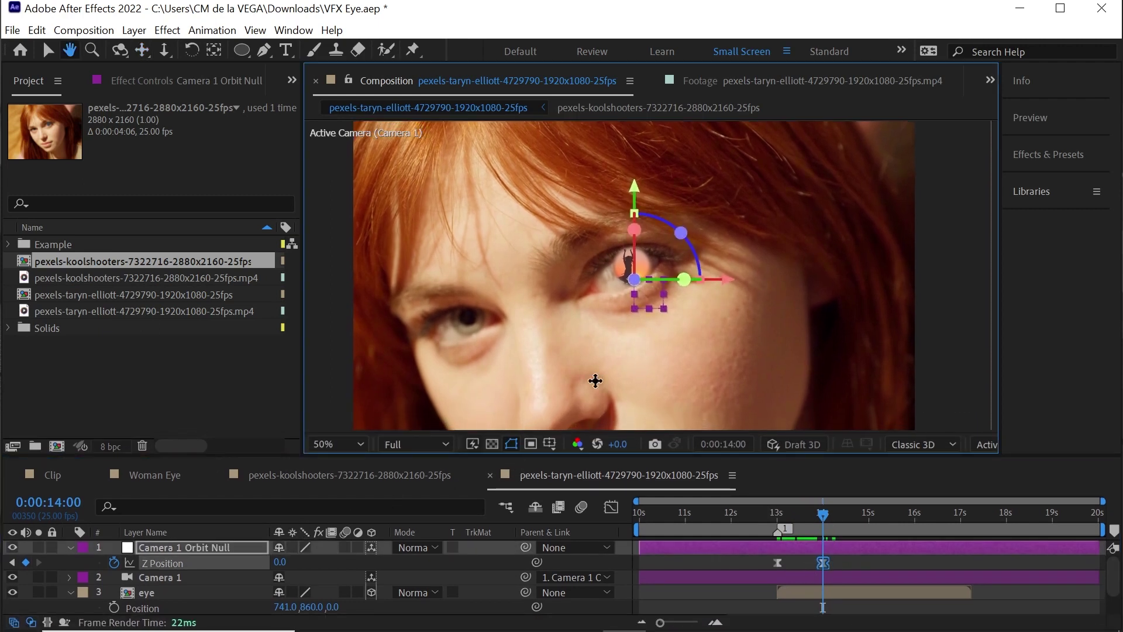
left_click(279, 562)
type("-670")
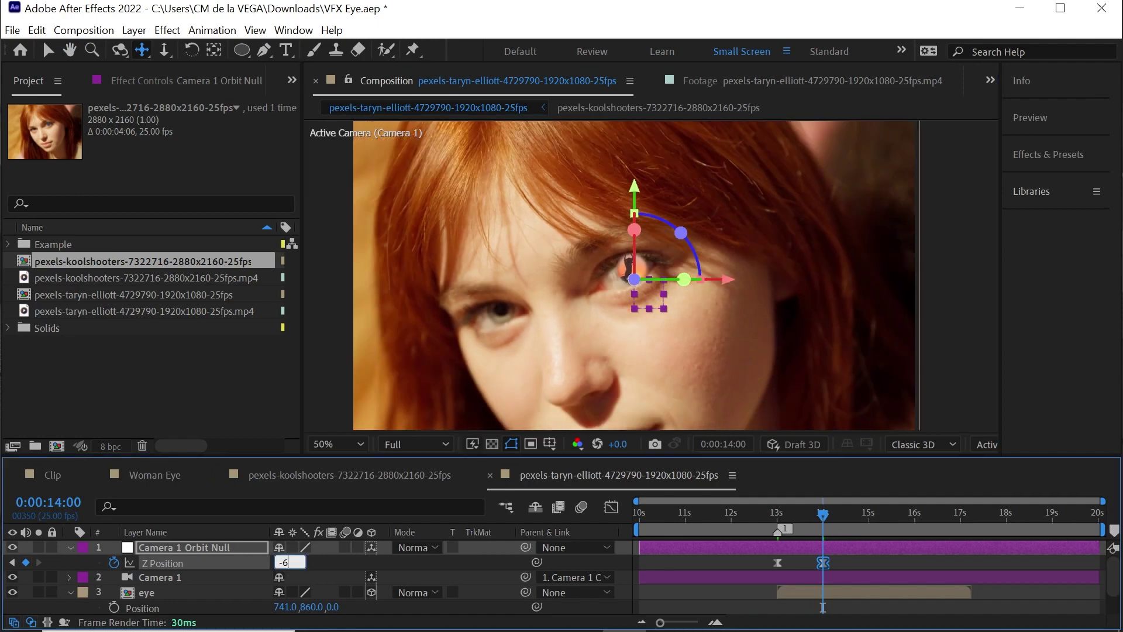
key("Return")
Preview the camera move between 0:00:13:00 and 0:00:14:00 and check how the dancer sits in the iris
left_click(778, 513)
key("space")
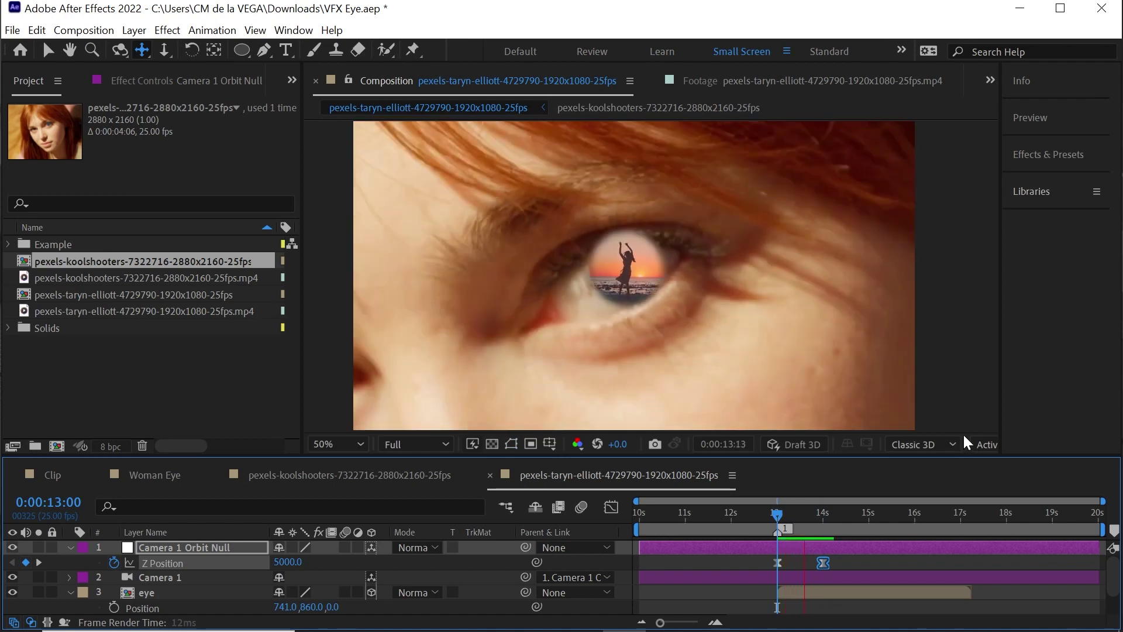
left_click(777, 514)
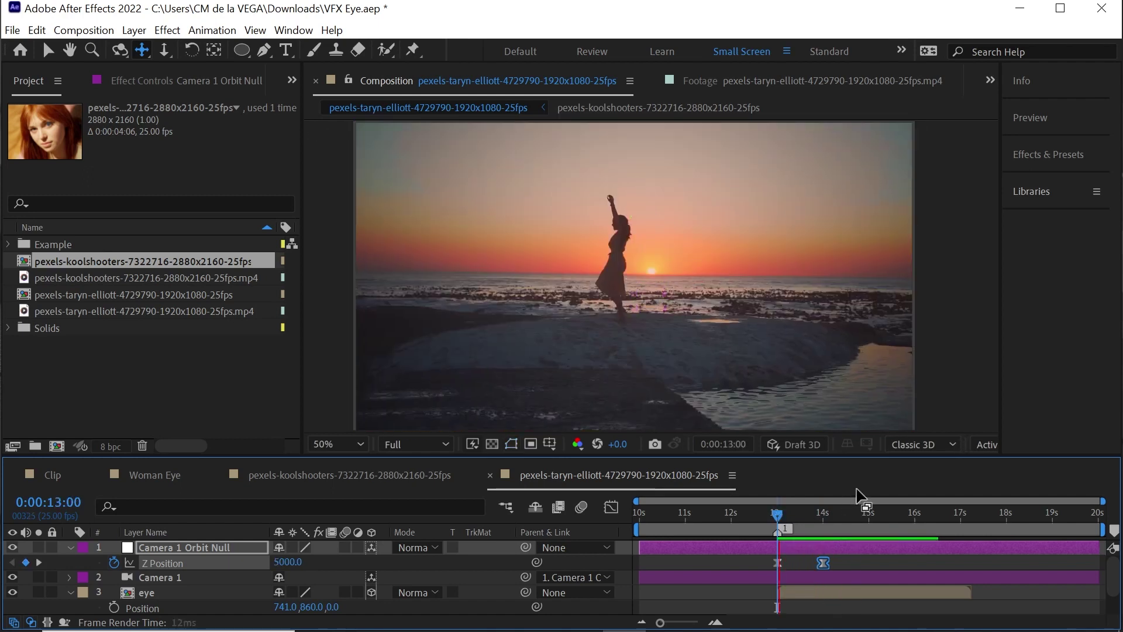
left_click(827, 514)
left_click(803, 513)
left_click_drag(807, 511, 824, 514)
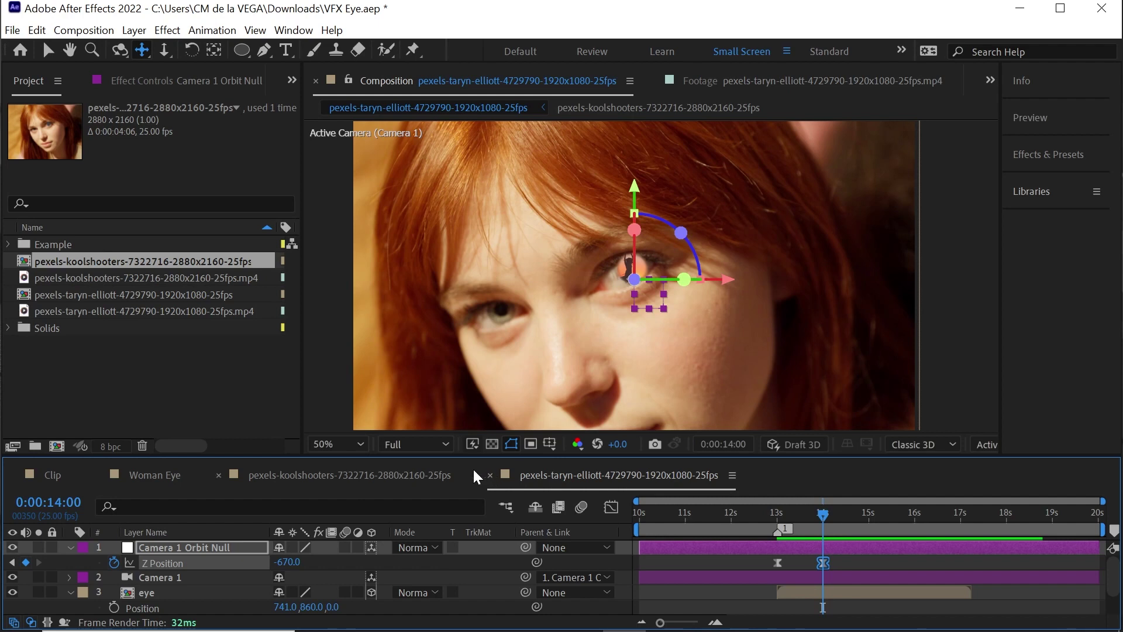
In the pexels-koolshooters composition, add an Opacity keyframe to the Circle Matte layer at 0:00:06:00
left_click(330, 474)
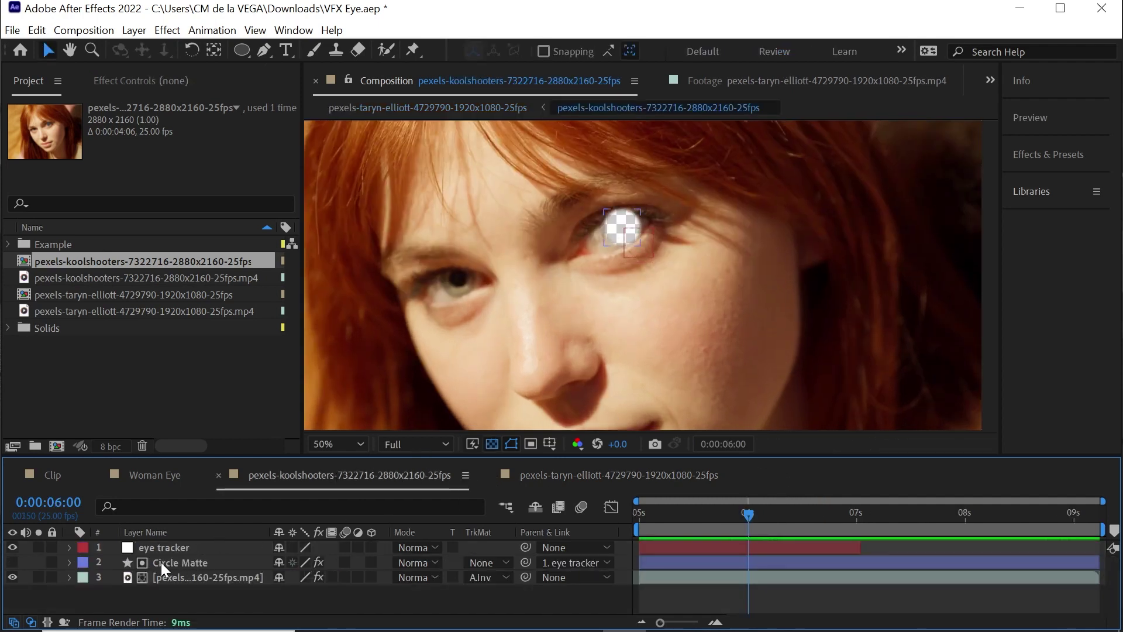
left_click(205, 562)
key("t")
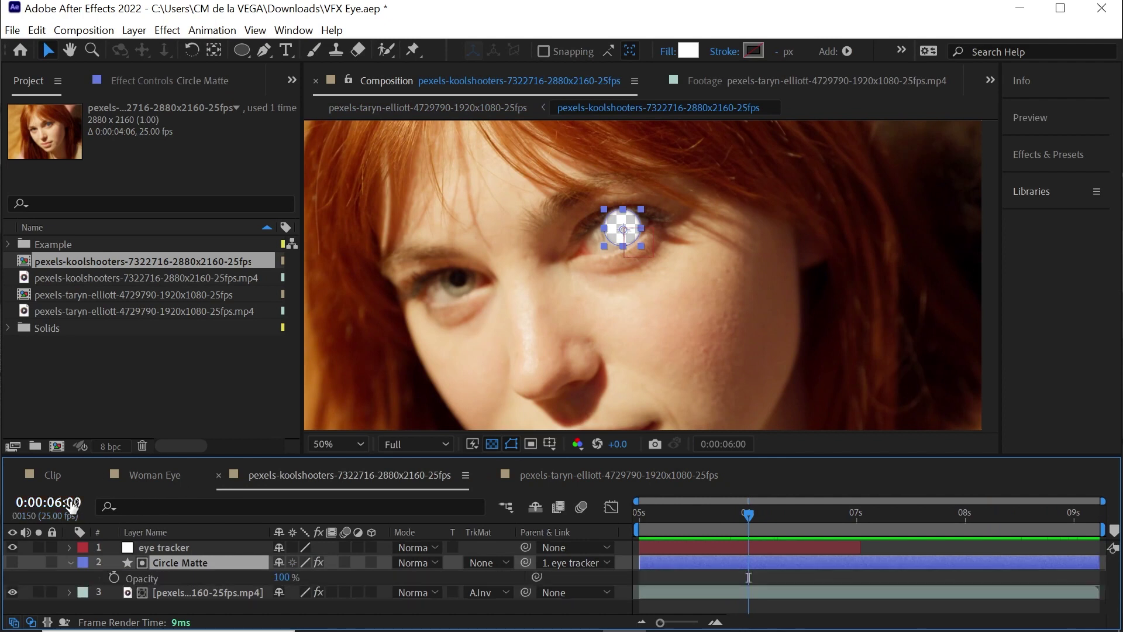
left_click(111, 577)
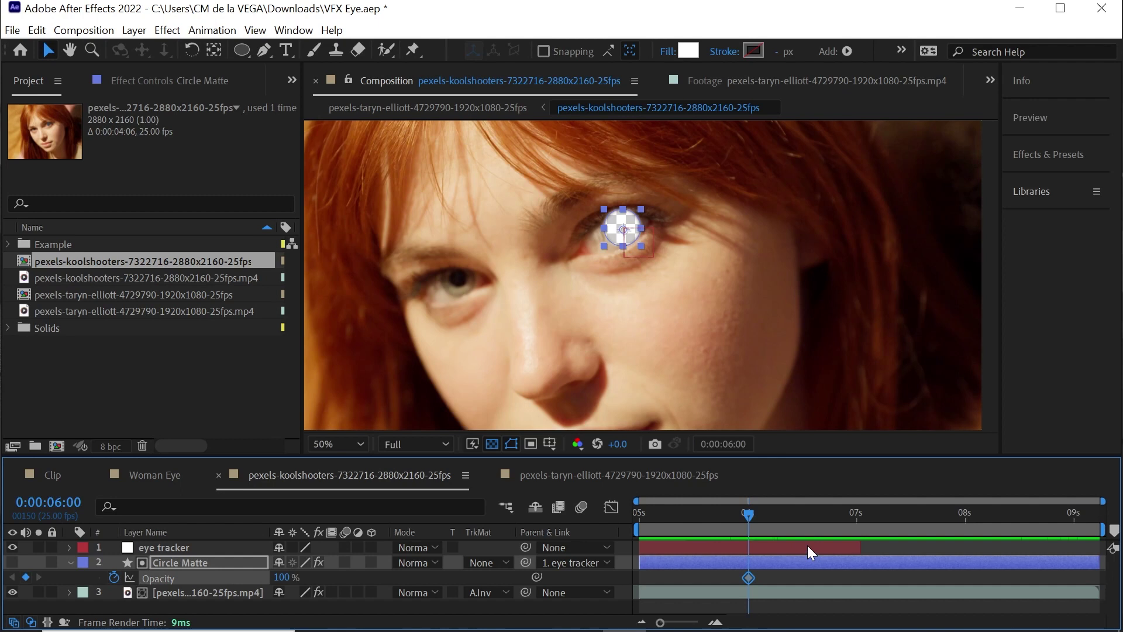
Add a second Circle Matte Opacity keyframe five frames earlier, at 0:00:05:20
key("Page_Up")
key("Page_Up")
key("Page_Up")
key("Page_Up")
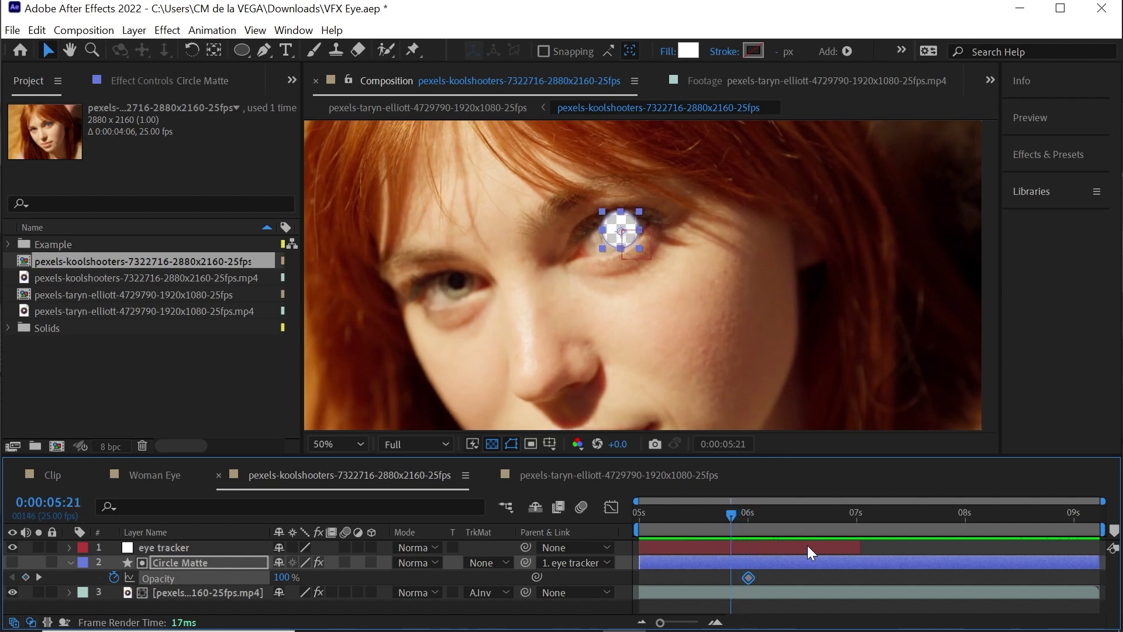
key("Page_Up")
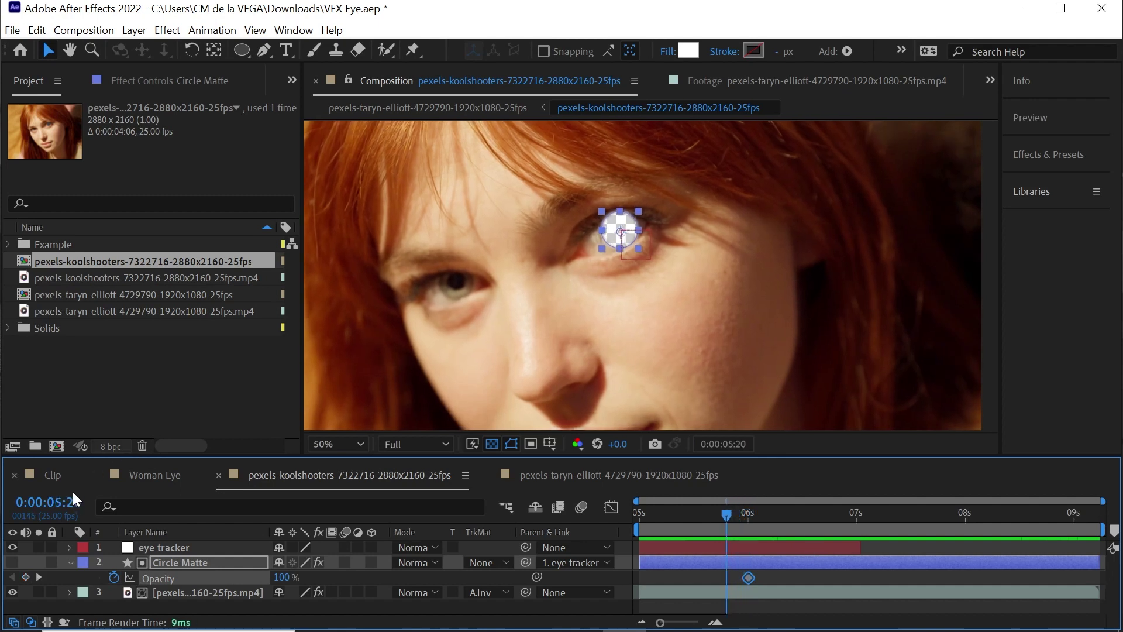
left_click(25, 577)
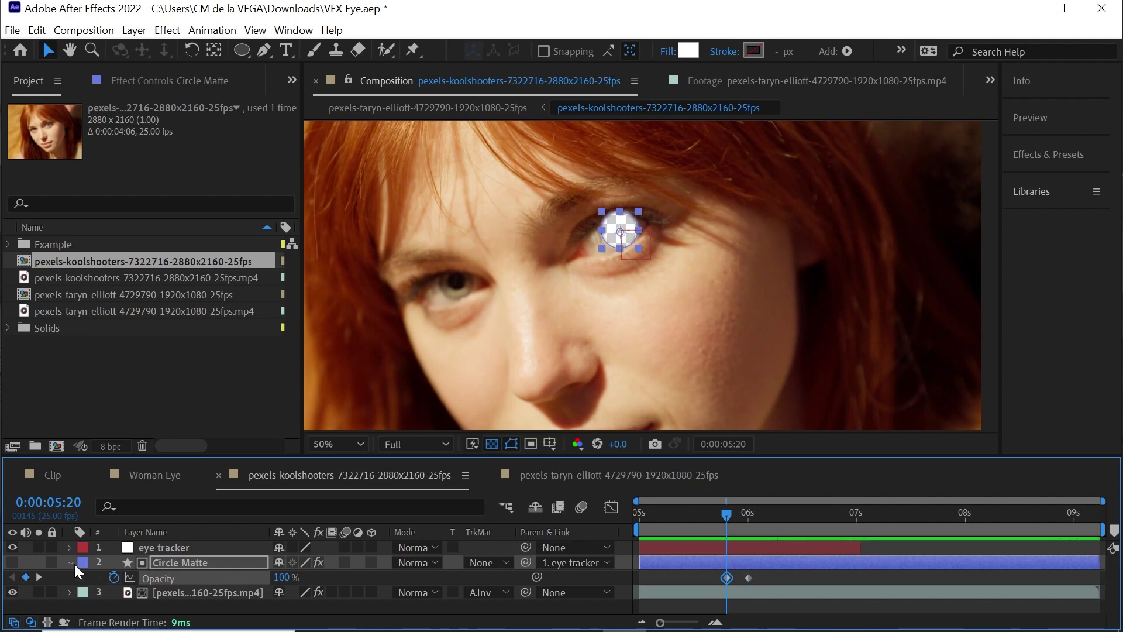
Lower the Circle Matte's Opacity keyframe at 0:00:06:00 until the iris cut-out fades away completely
key("k")
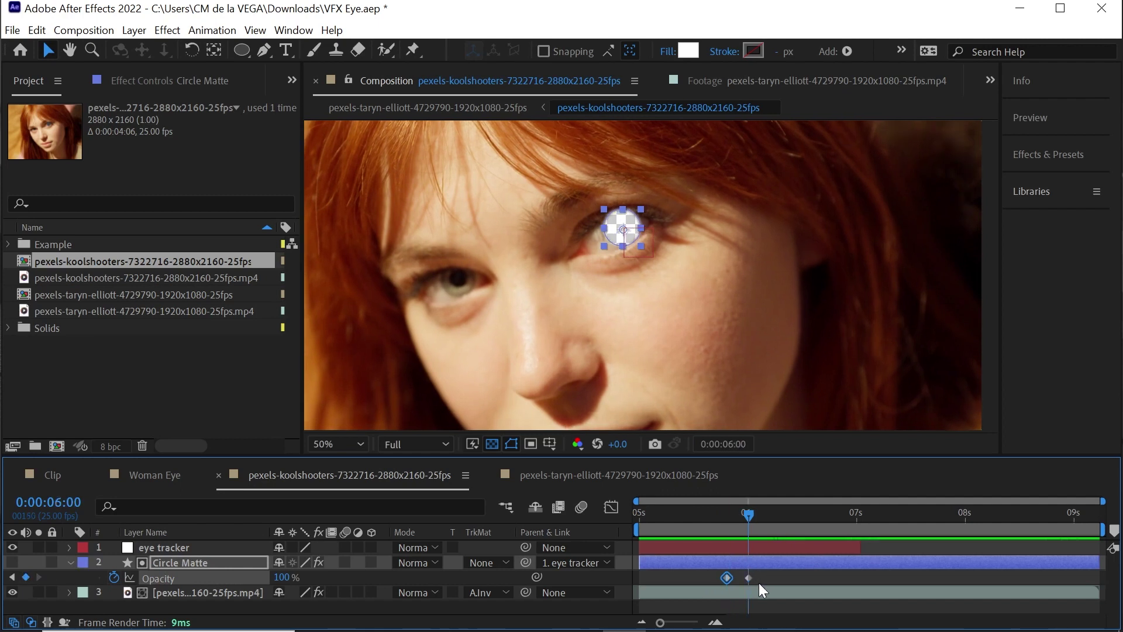
left_click(757, 578)
left_click(748, 578)
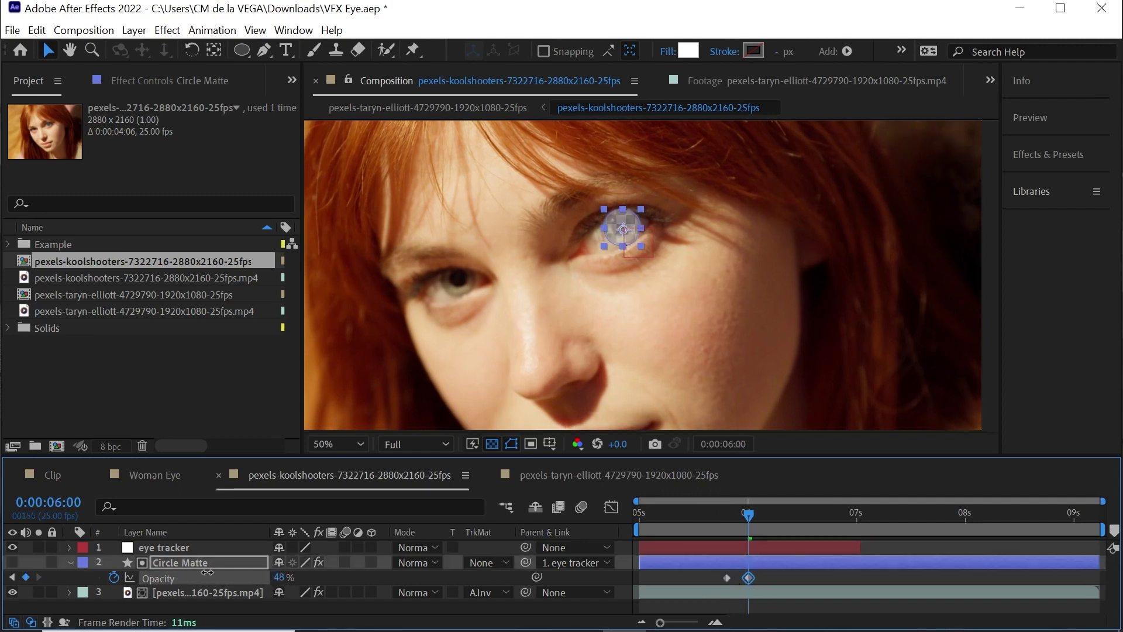
Preview the opacity fade around 0:00:06:00 and check how the iris cut-out closes
left_click_drag(748, 510, 724, 505)
key("space")
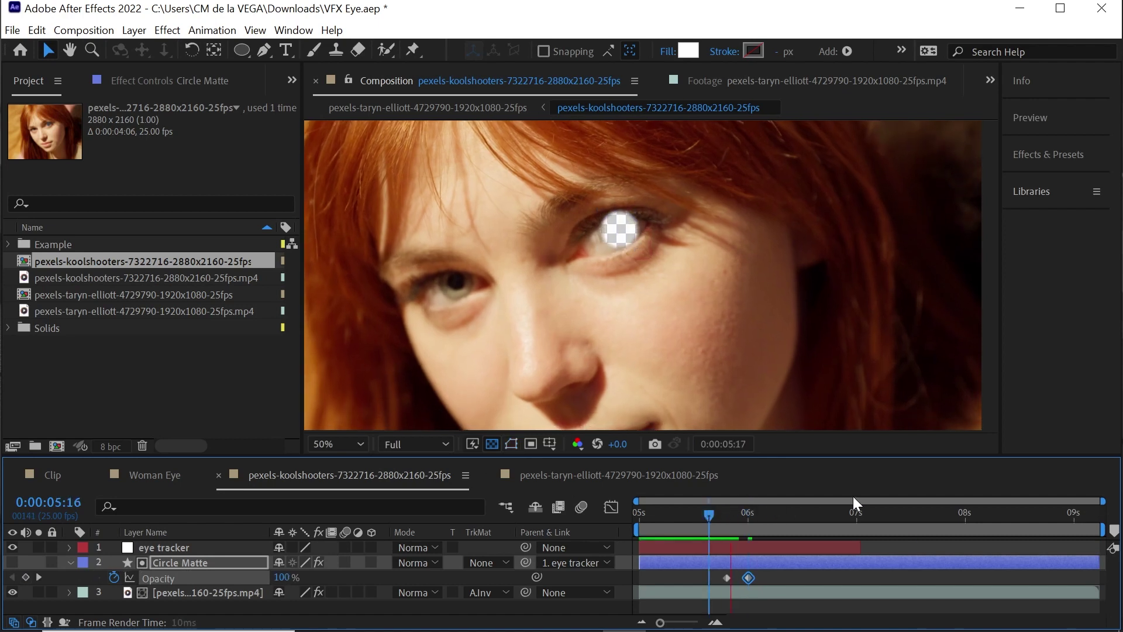
left_click(688, 510)
key("space")
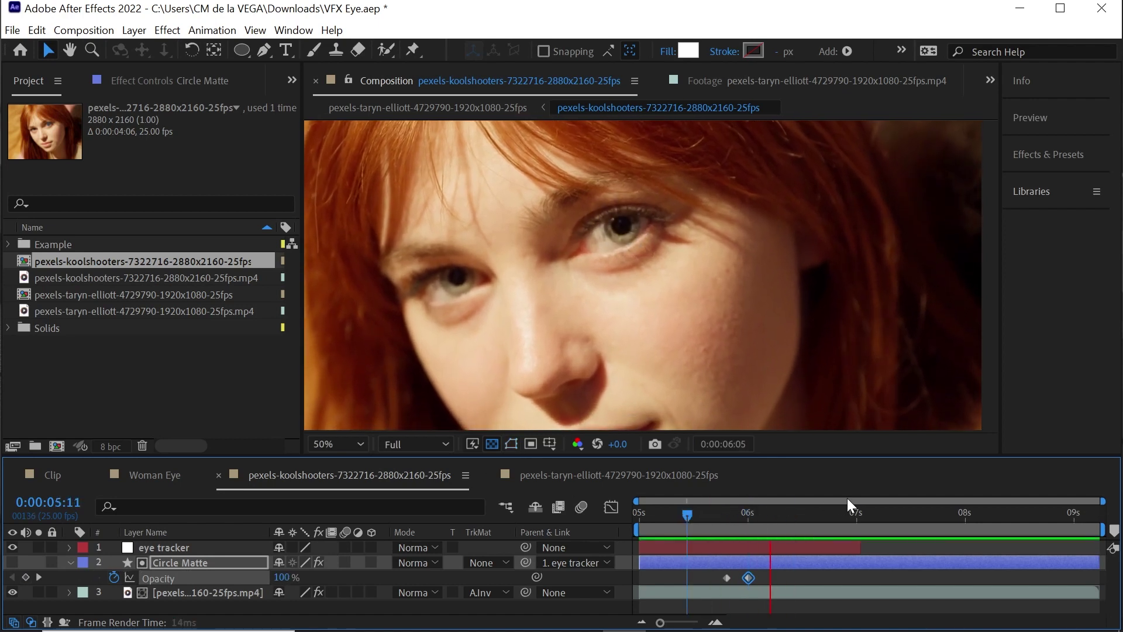
key("space")
In the pexels-taryn-elliott composition, examine the area around the beach footage at 0:00:13:09, with and without the transparency grid
left_click(623, 472)
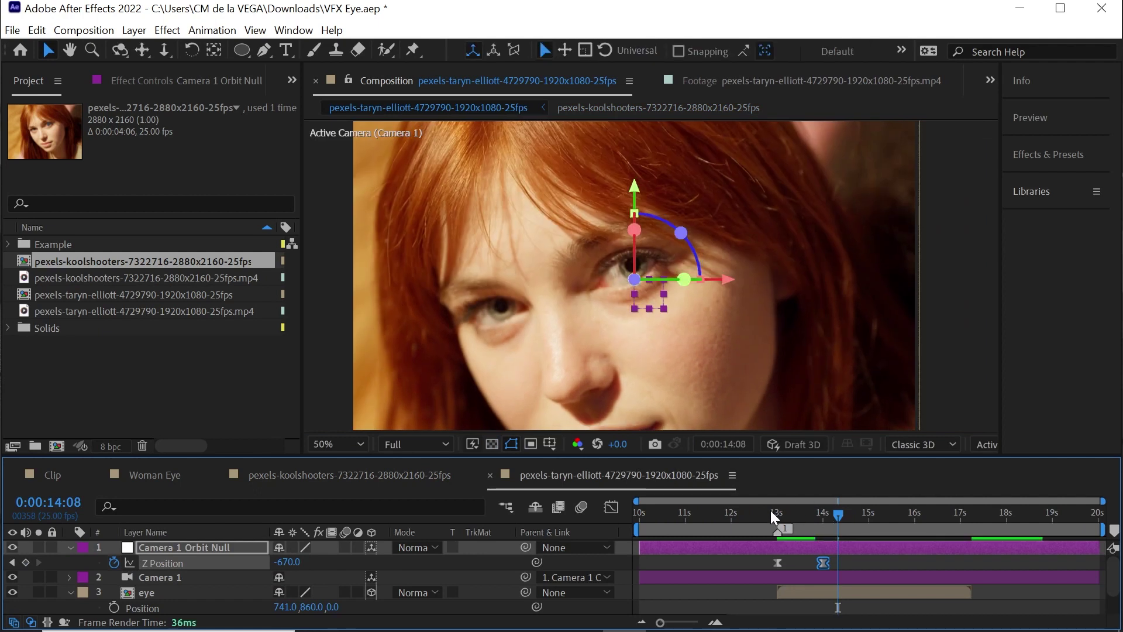
left_click(770, 511)
key("Page_Down")
left_click(807, 513)
left_click_drag(808, 516, 793, 518)
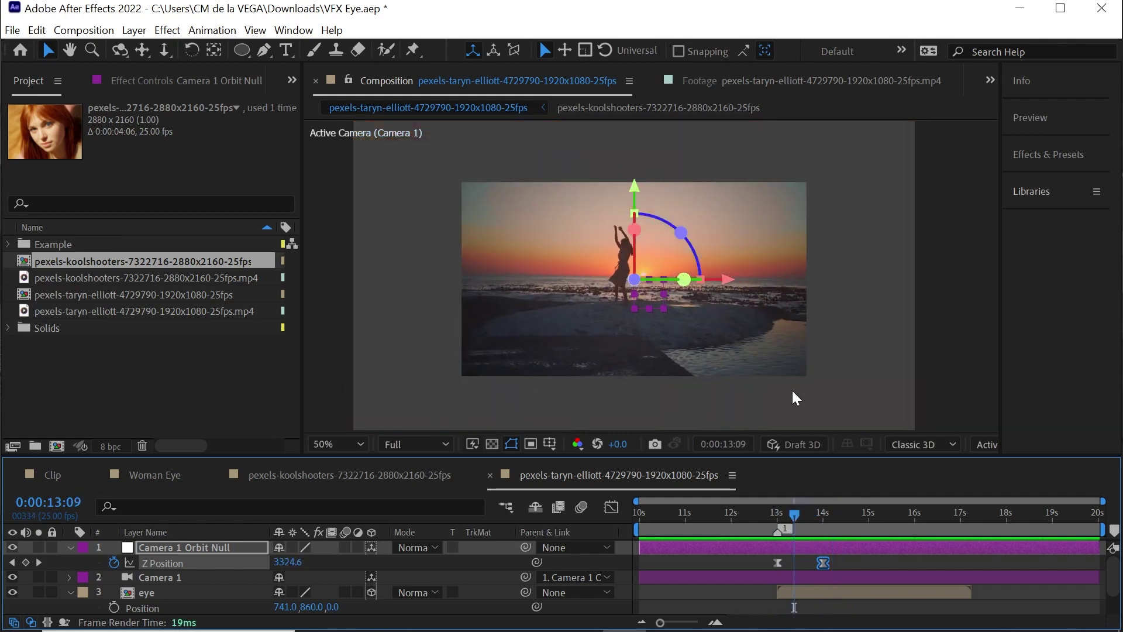
left_click(492, 443)
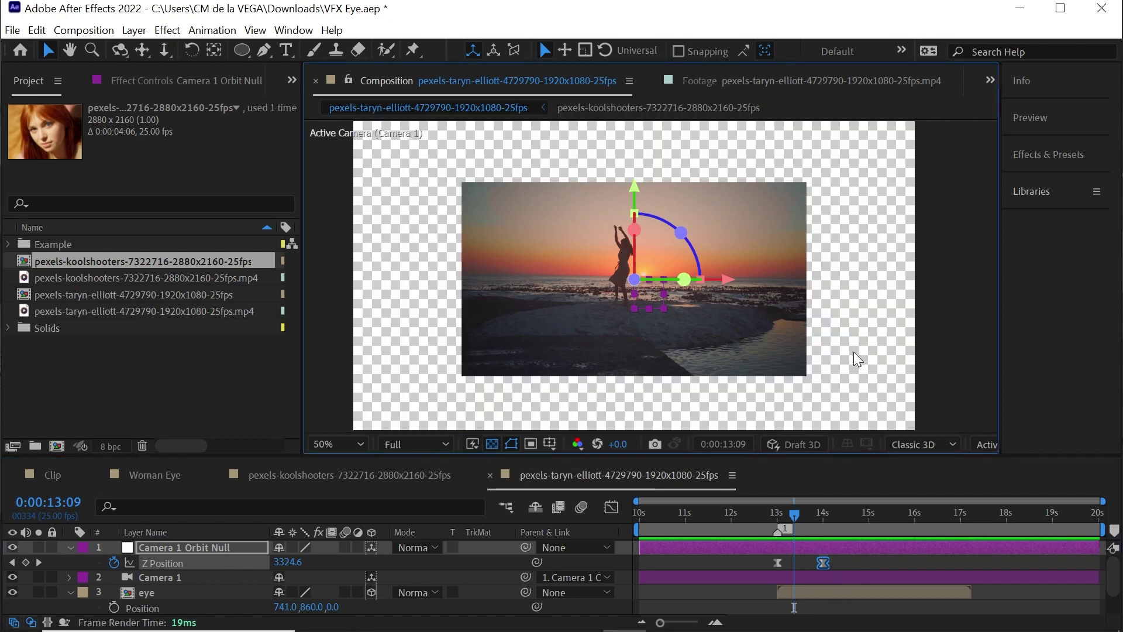
left_click(492, 443)
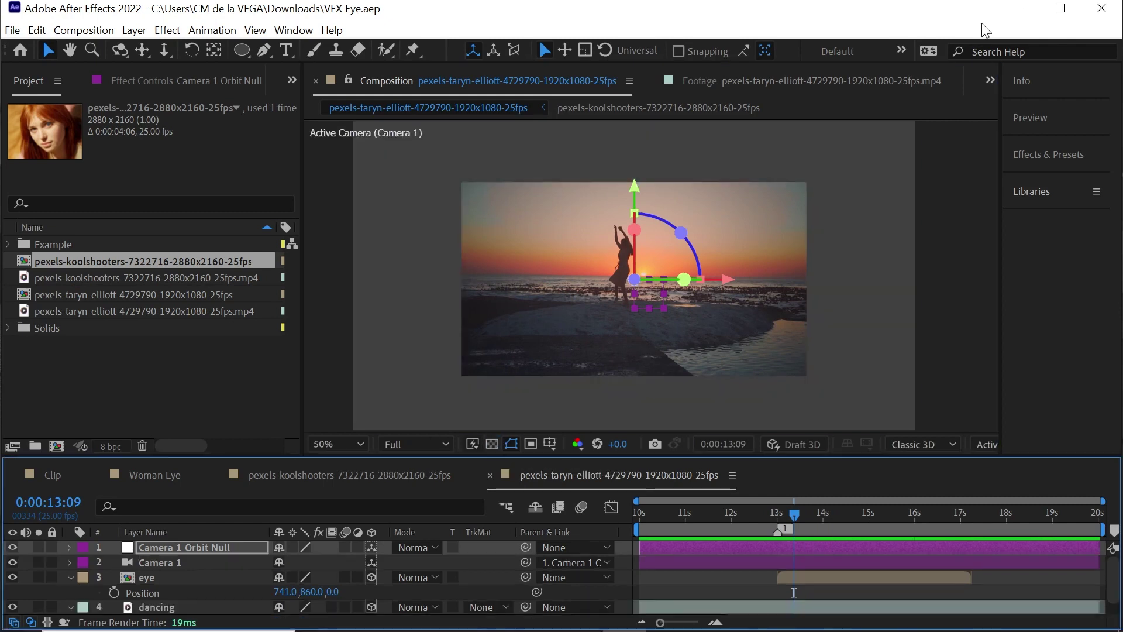
Apply the Motion Tile effect to the dancing layer
left_click(71, 576)
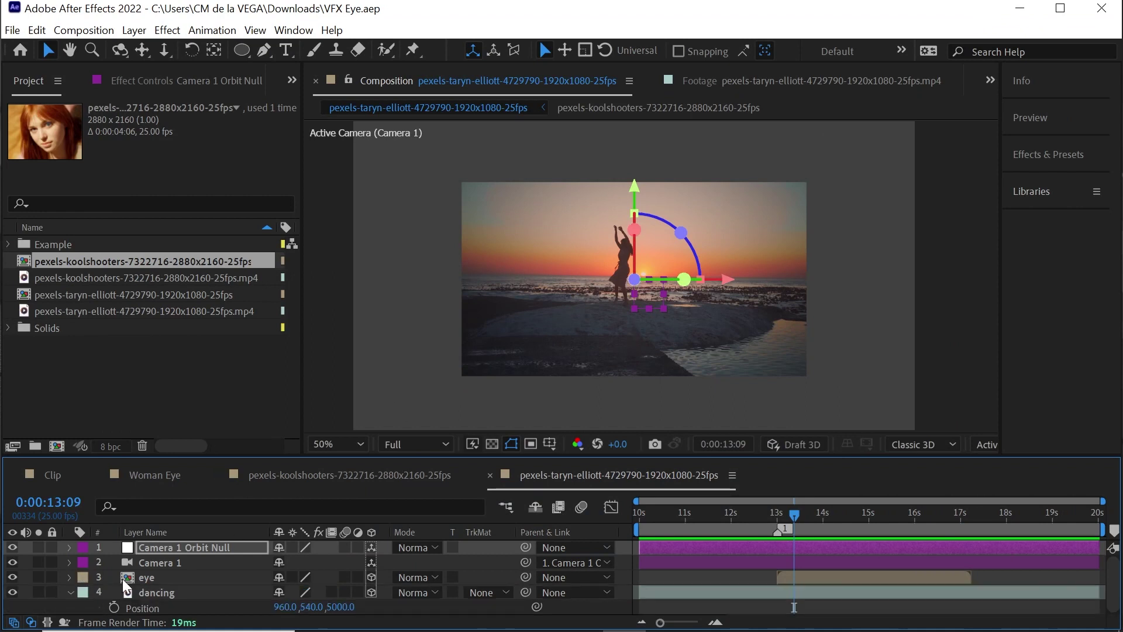
left_click(191, 591)
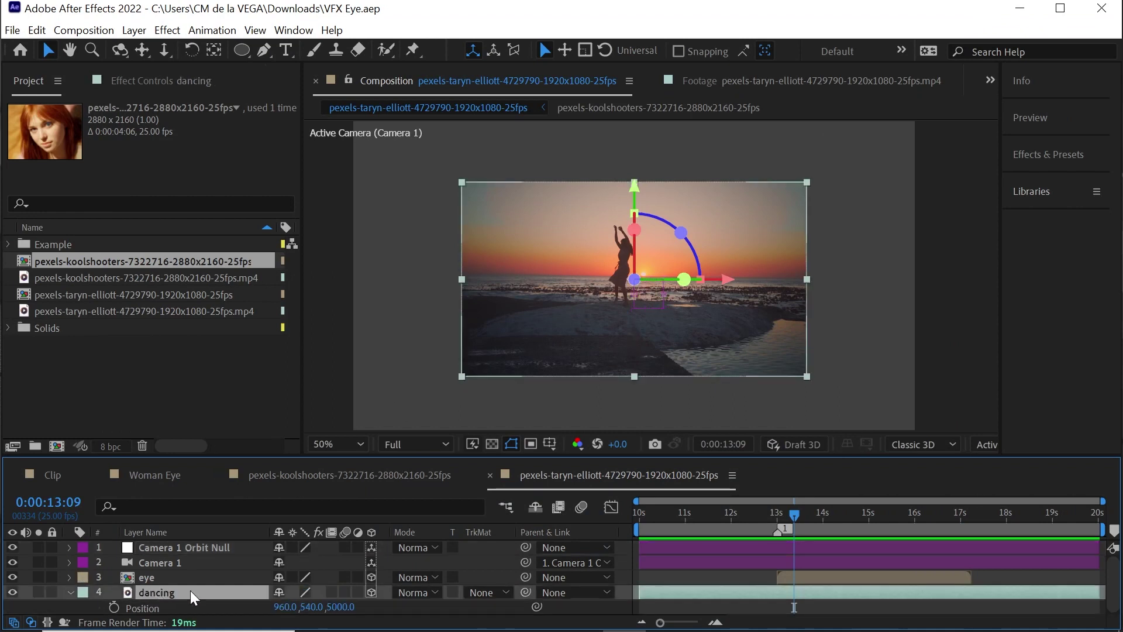
left_click(168, 31)
mouse_move(473, 80)
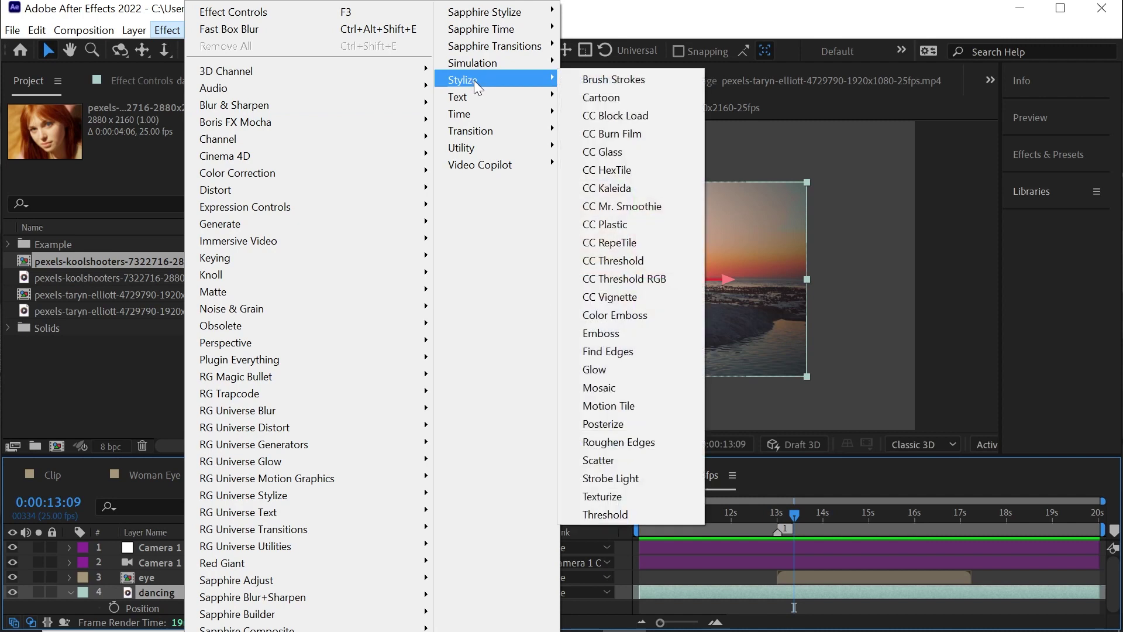
left_click(668, 406)
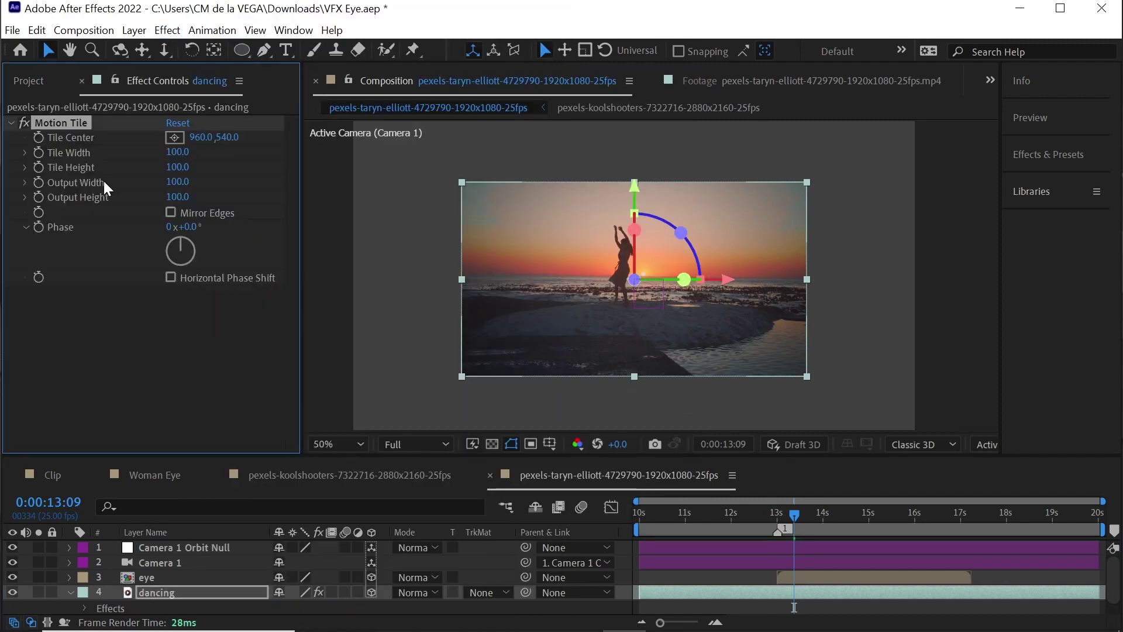
Set Motion Tile's Output Width and Output Height to 500 and enable Mirror Edges
left_click(178, 182)
type("500")
key("Tab")
type("500")
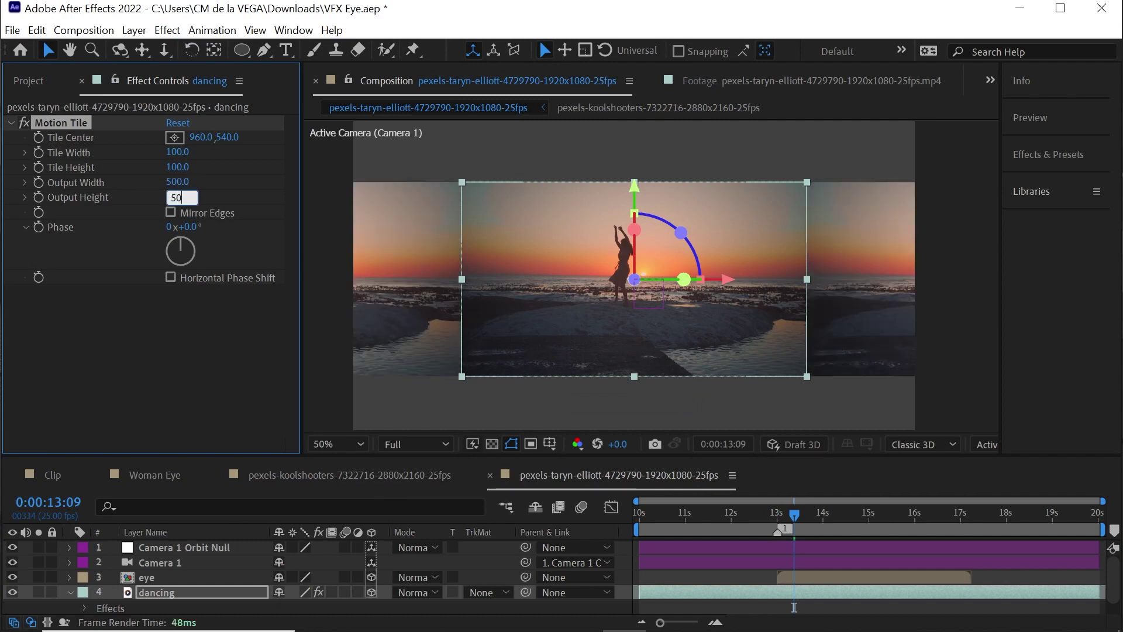
key("Return")
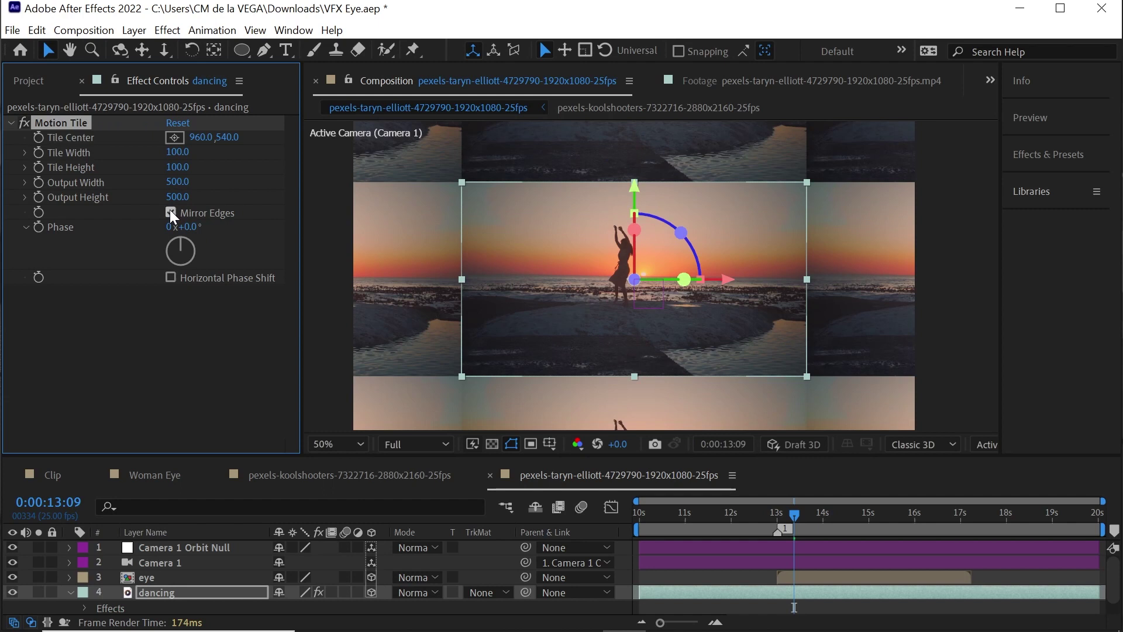
left_click(171, 211)
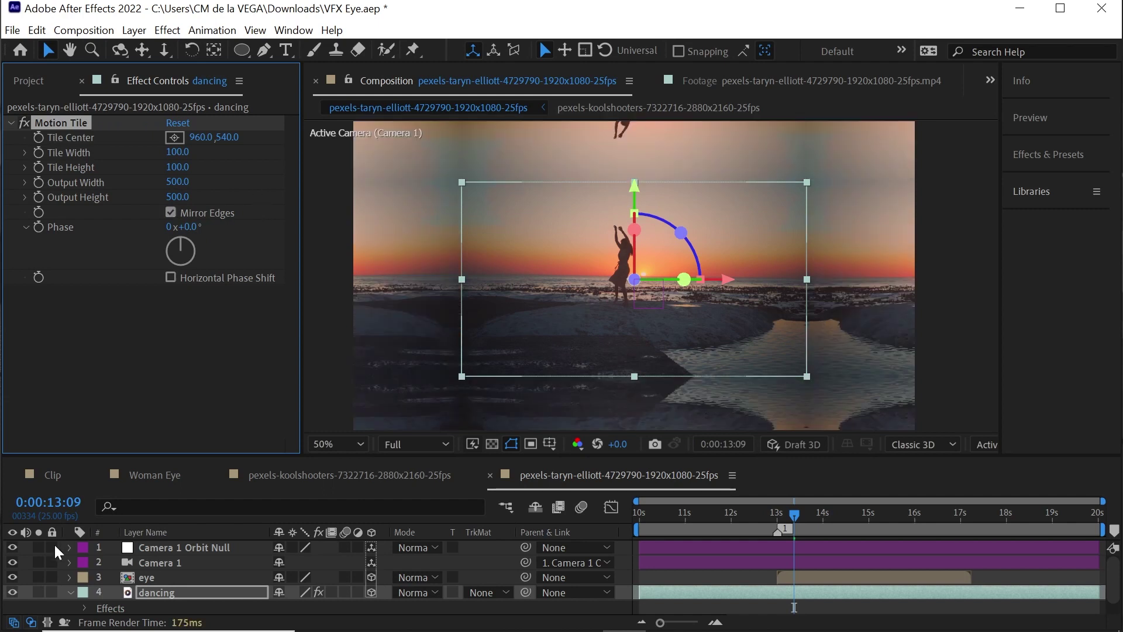
left_click(70, 592)
Preview the camera move from just before 0:00:13:00 and check how the tiled beach footage fills the frame
left_click(774, 512)
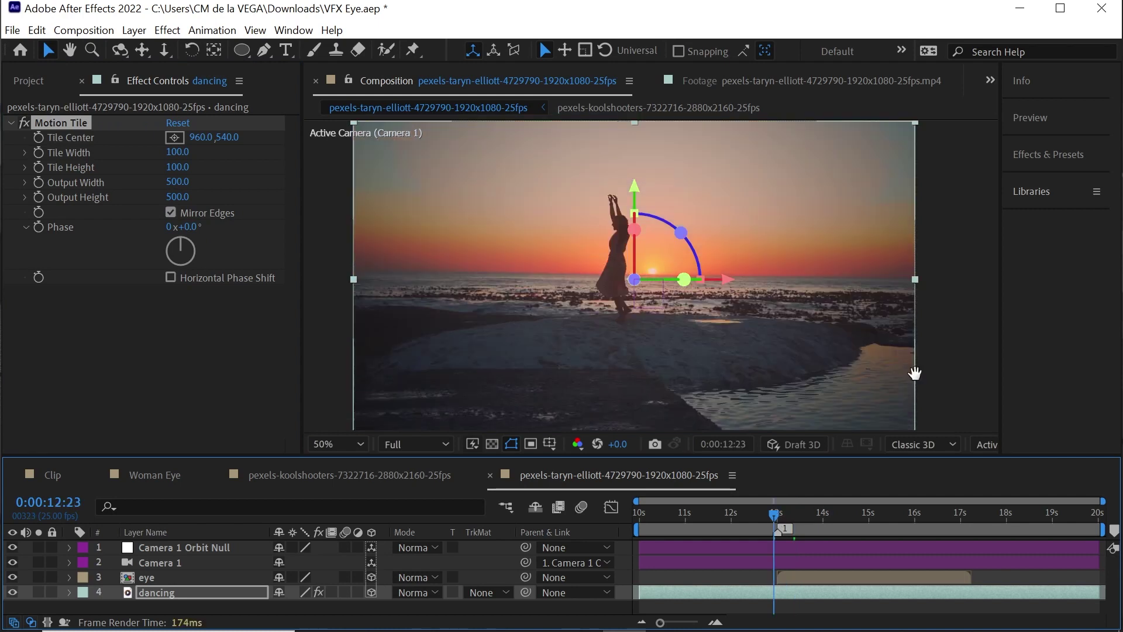
left_click(976, 354)
key("space")
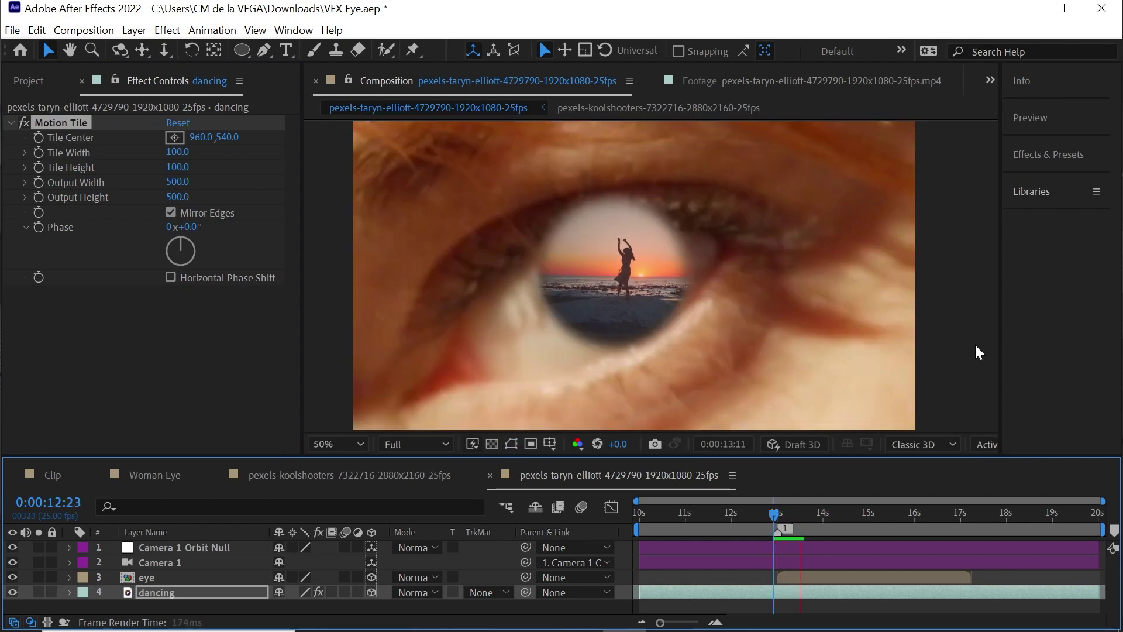
left_click(773, 515)
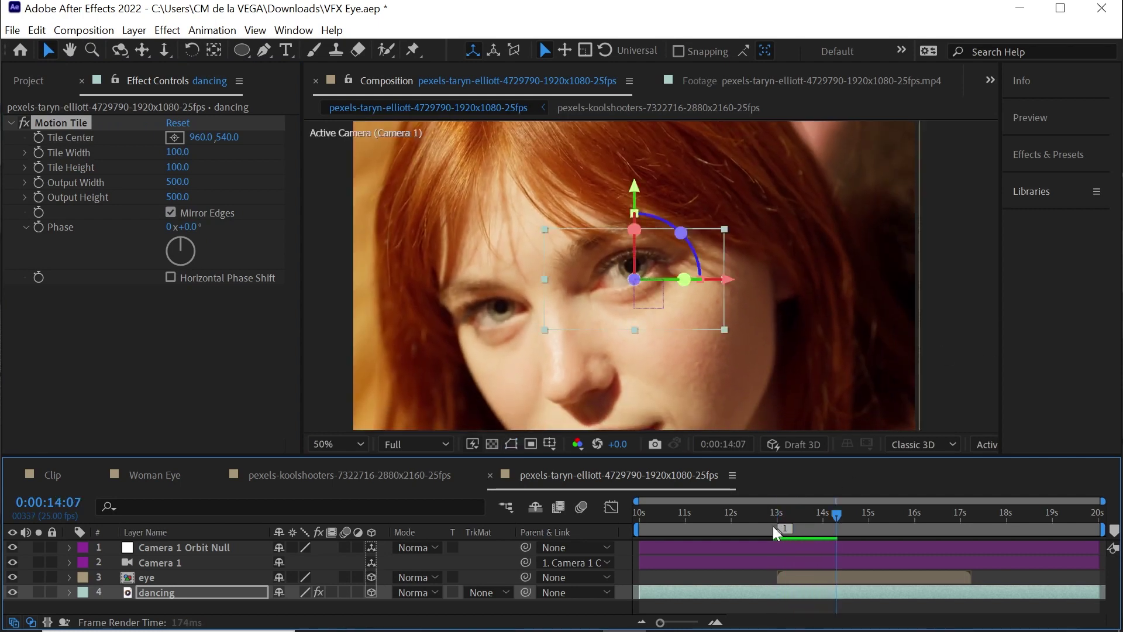
key("space")
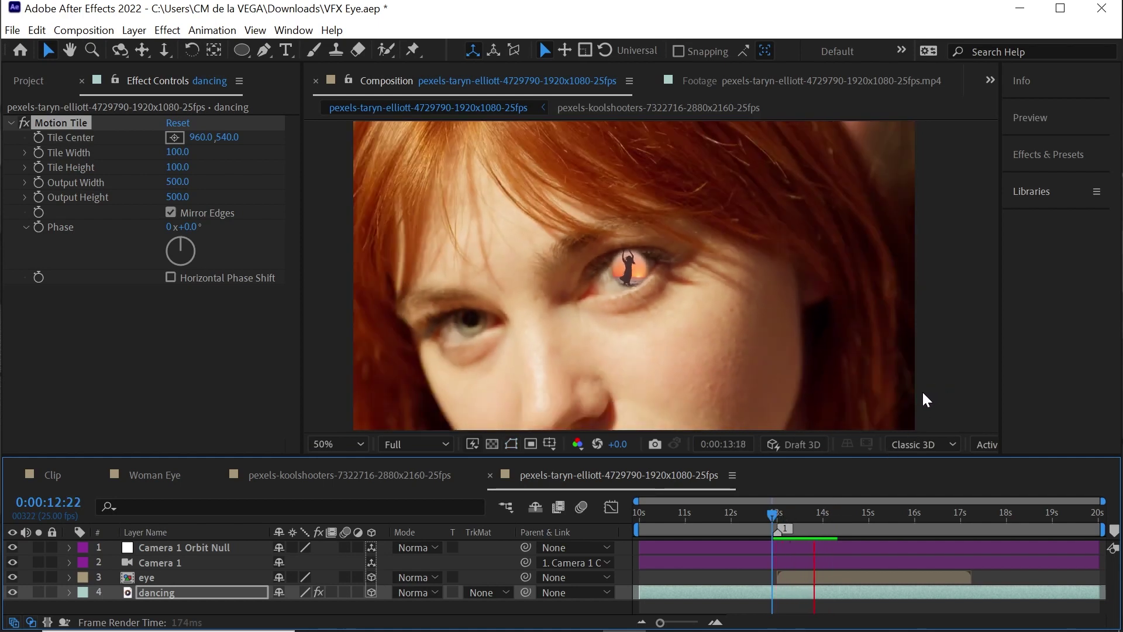
left_click(787, 513)
left_click(791, 513)
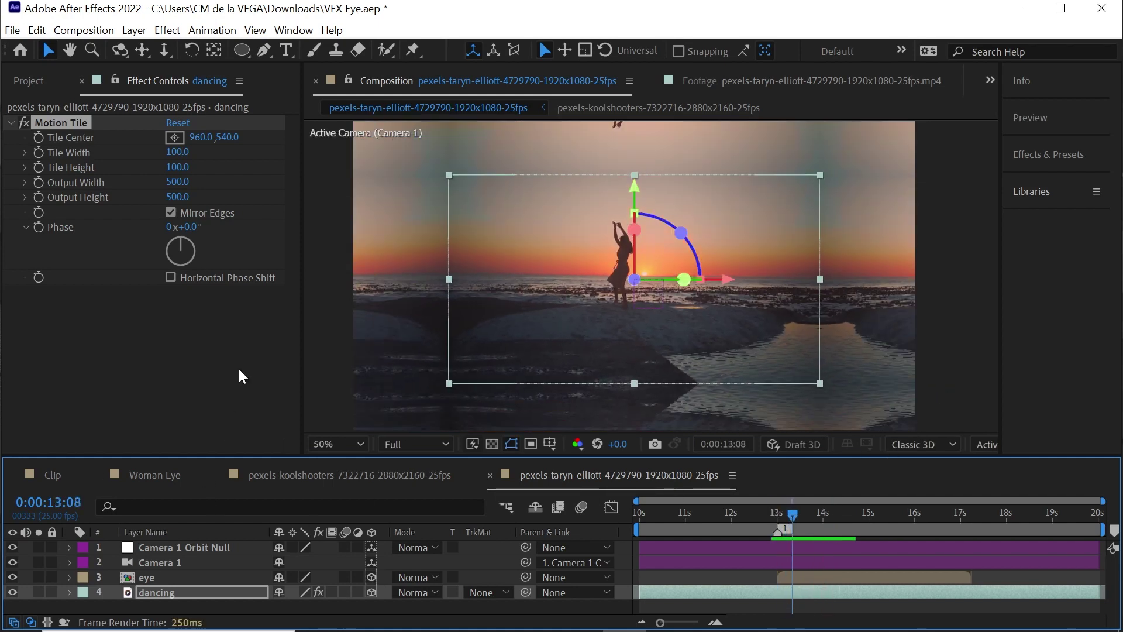
Add an adjustment layer at the top of the layer stack and trim its start to 0:00:13:00
left_click(135, 31)
mouse_move(326, 47)
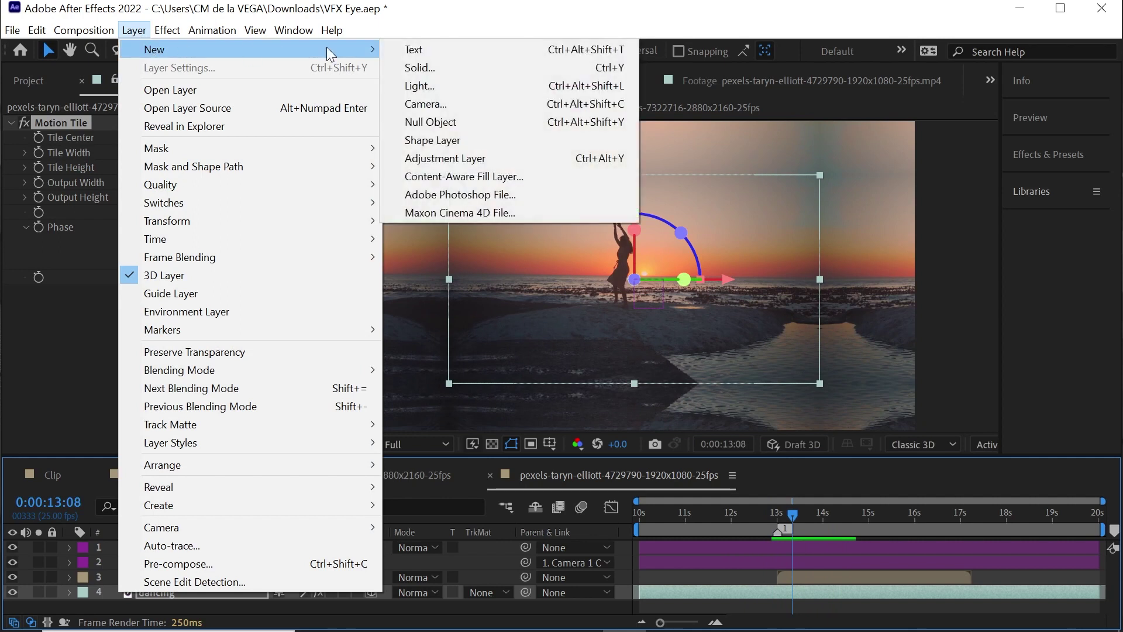
left_click(444, 158)
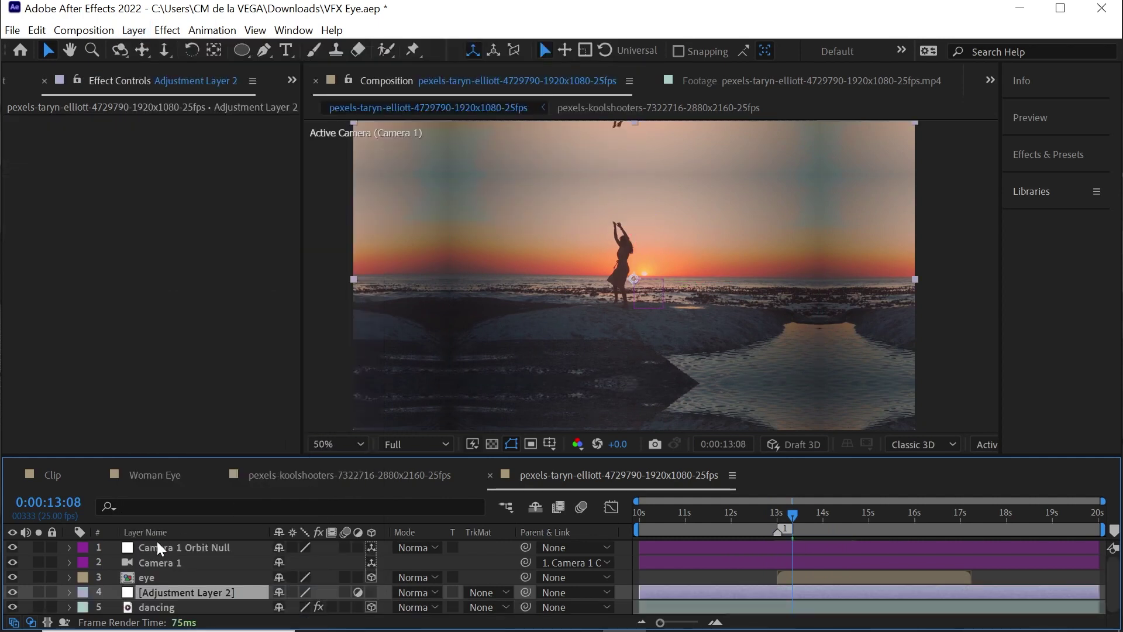
left_click_drag(187, 600, 187, 552)
left_click_drag(791, 514, 773, 514)
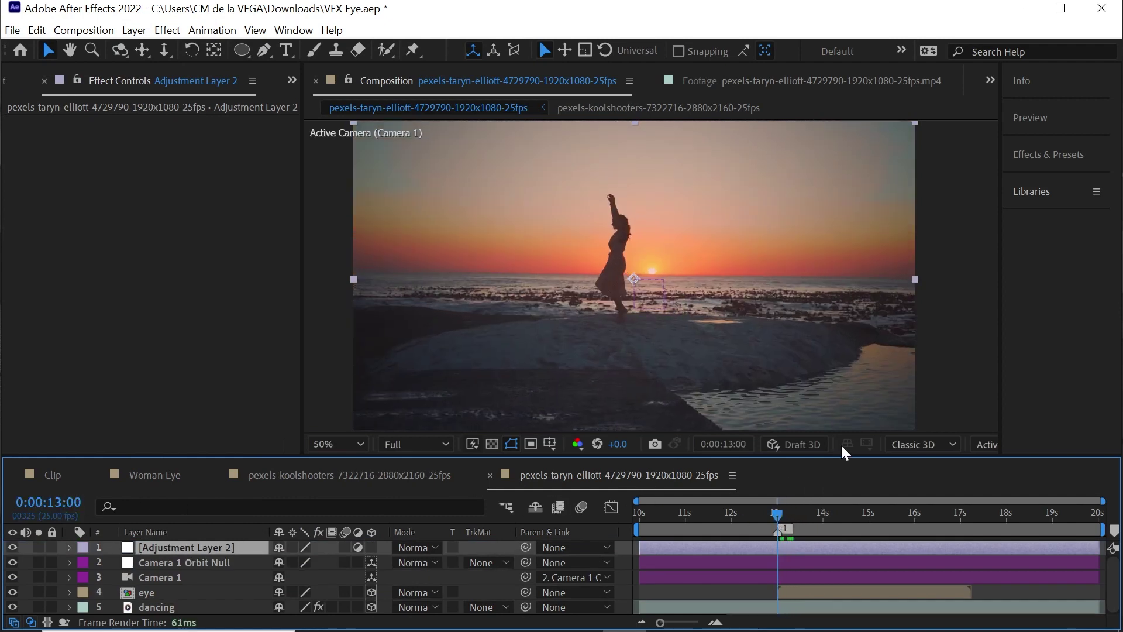
key("alt+bracketleft")
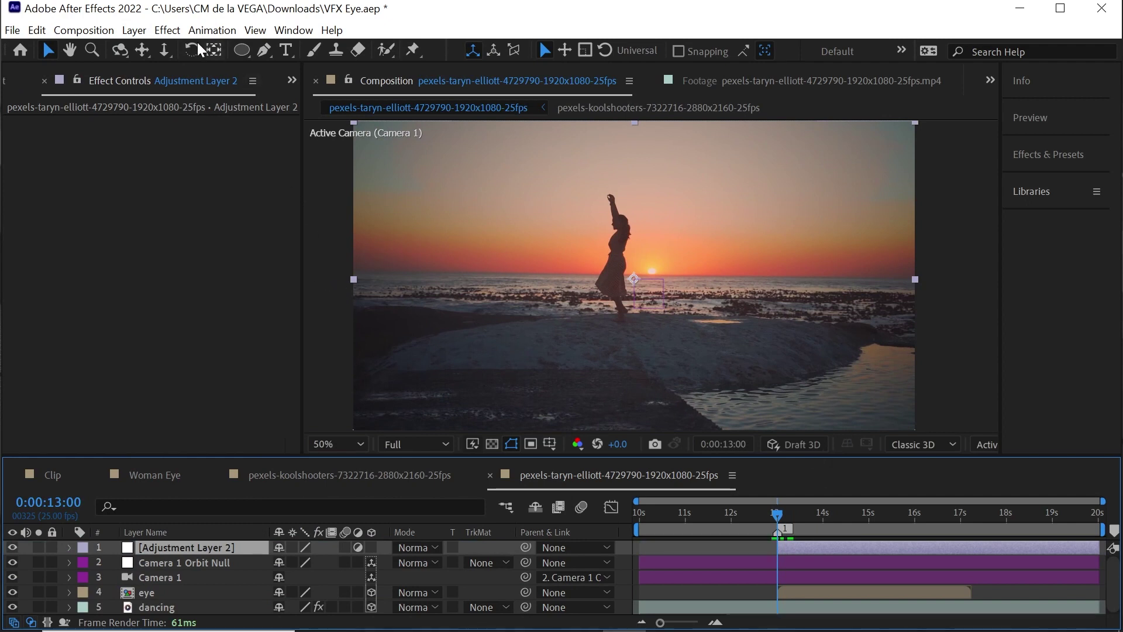
Apply uni.Chromatic Aberration to the adjustment layer with a Distortion Amount of 5, and switch the effect off
left_click(169, 30)
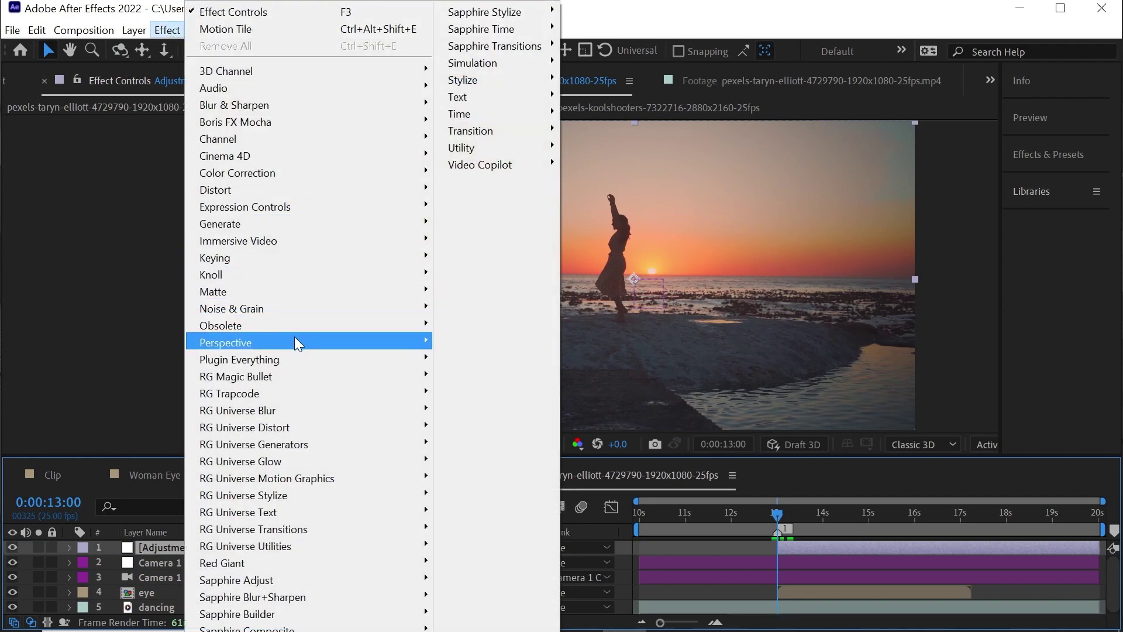
mouse_move(298, 430)
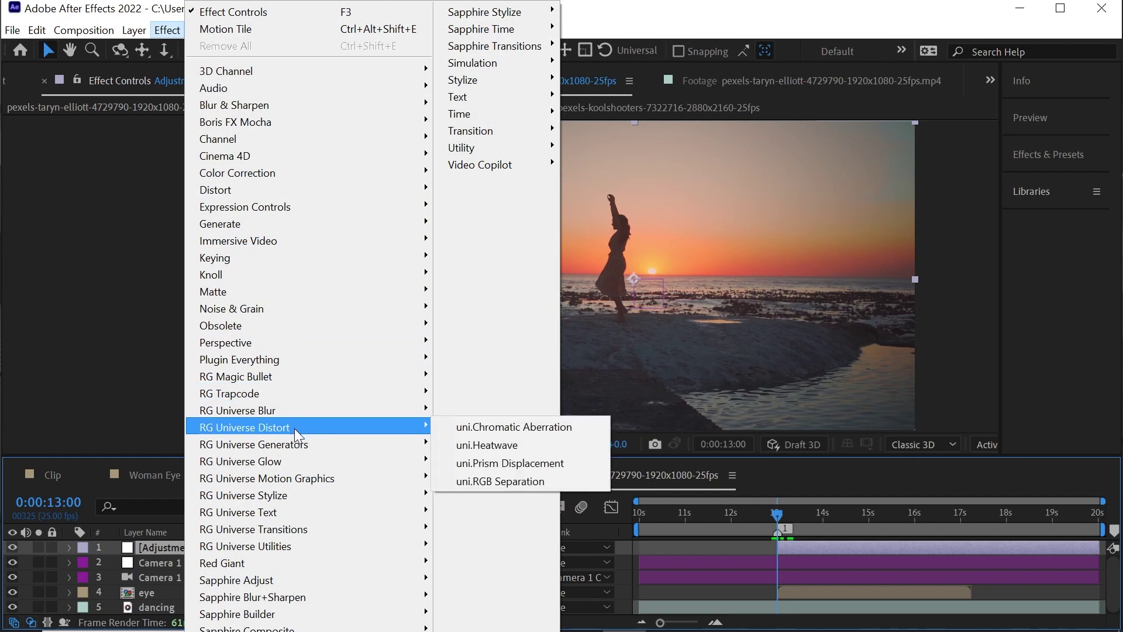
left_click(515, 423)
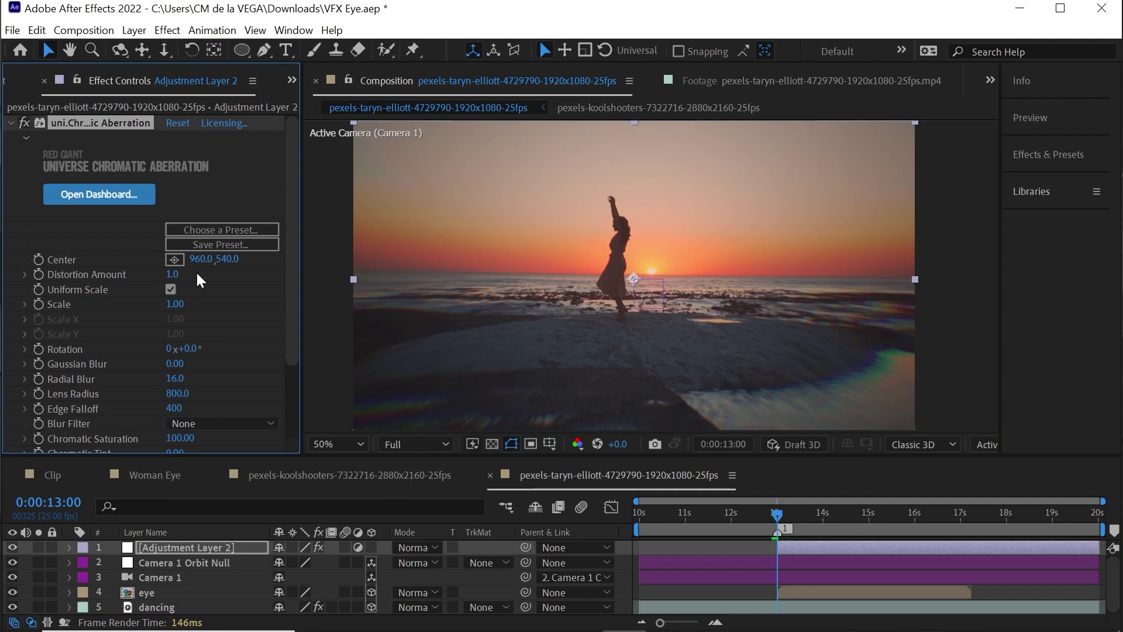
left_click(172, 274)
type("5")
key("Return")
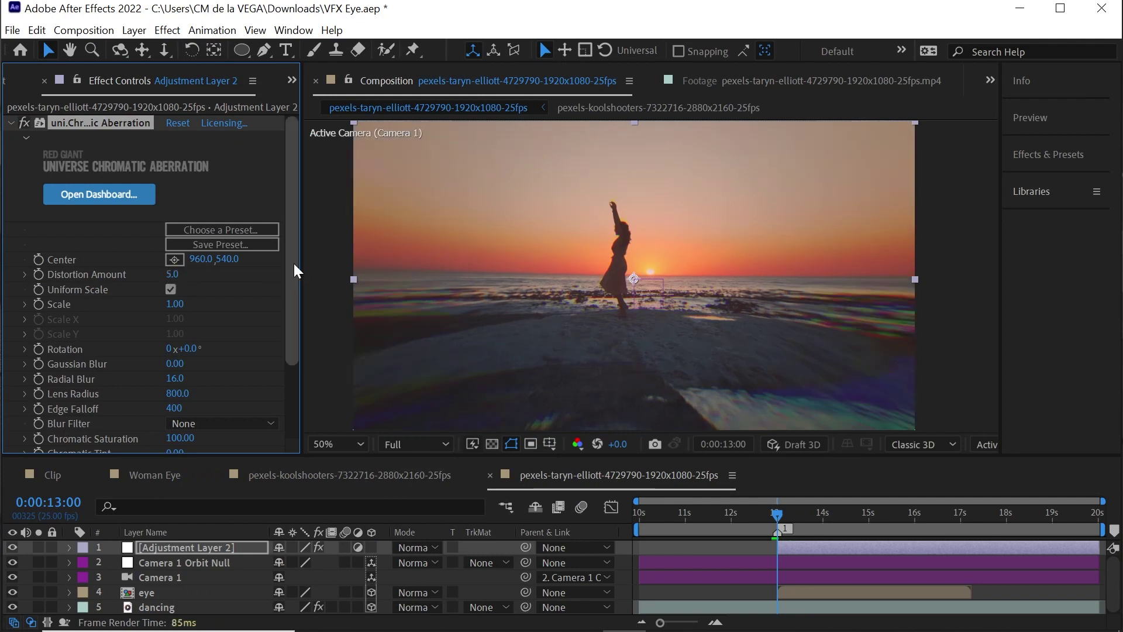
left_click(23, 122)
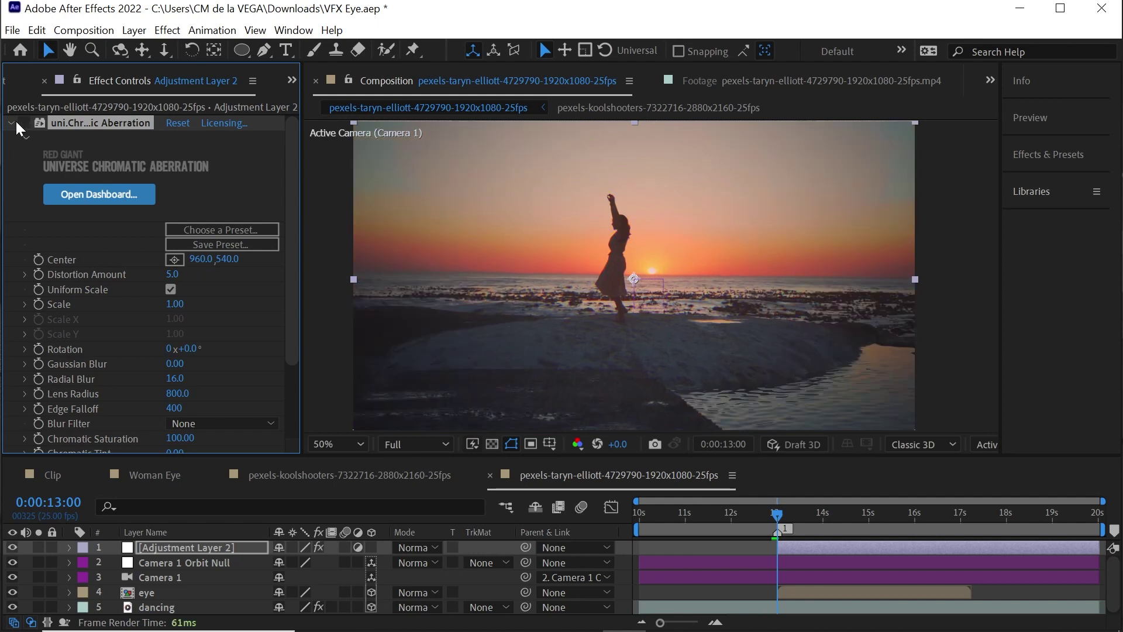
left_click(10, 123)
Try Optics Compensation with Reverse Lens Distortion and an increased Field Of View on the adjustment layer, and delete the effect
left_click(163, 32)
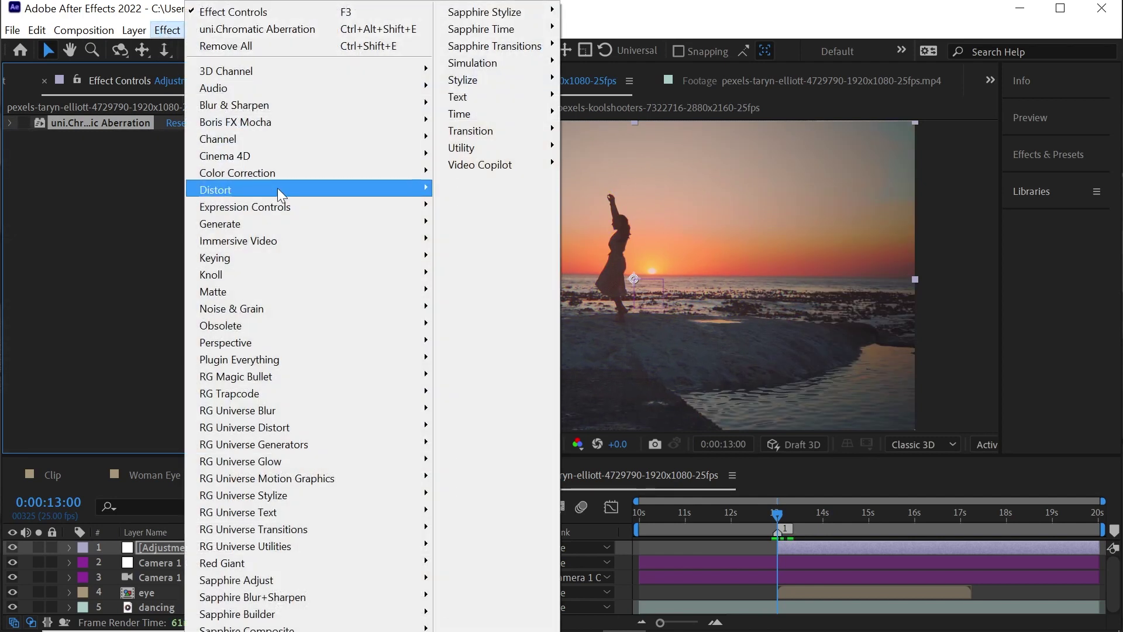
mouse_move(277, 188)
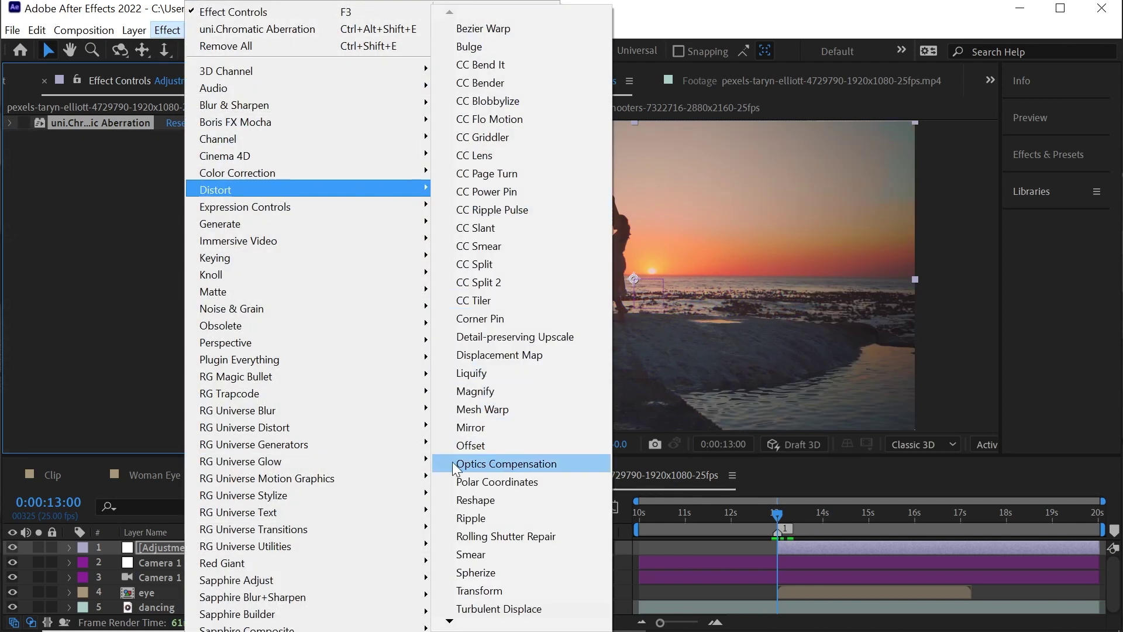
left_click(567, 463)
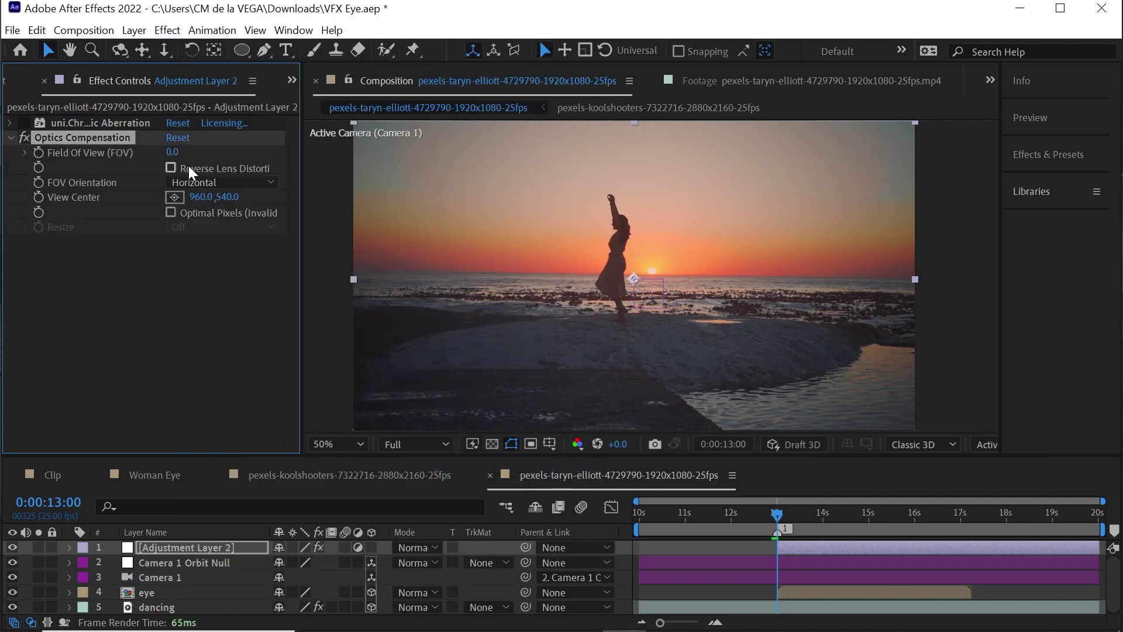
left_click(170, 169)
left_click(175, 151)
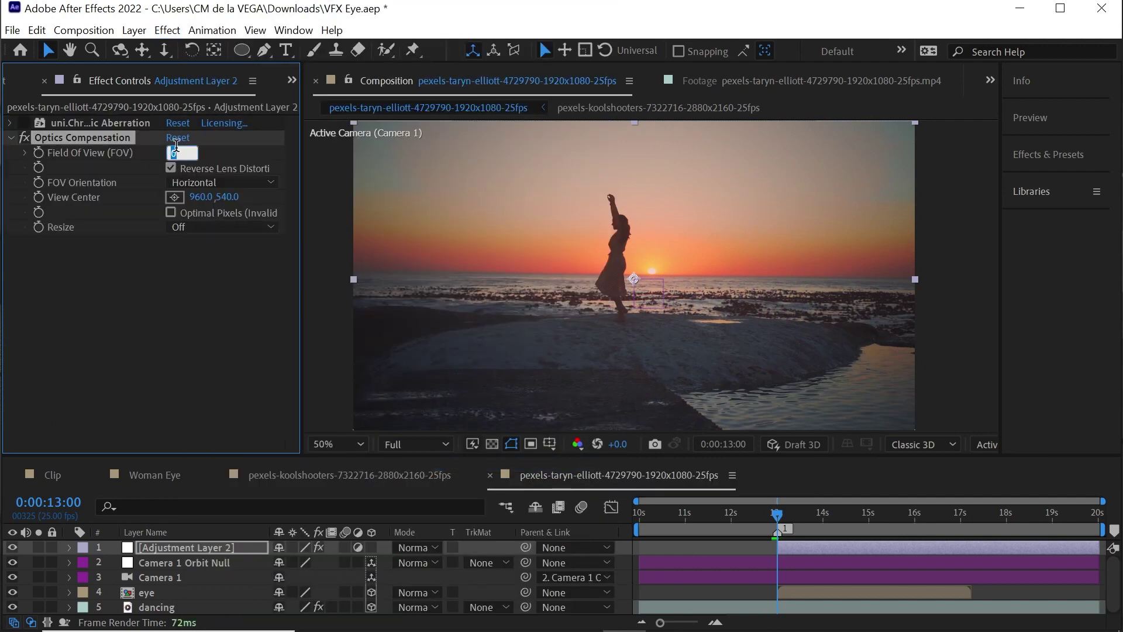
key("Return")
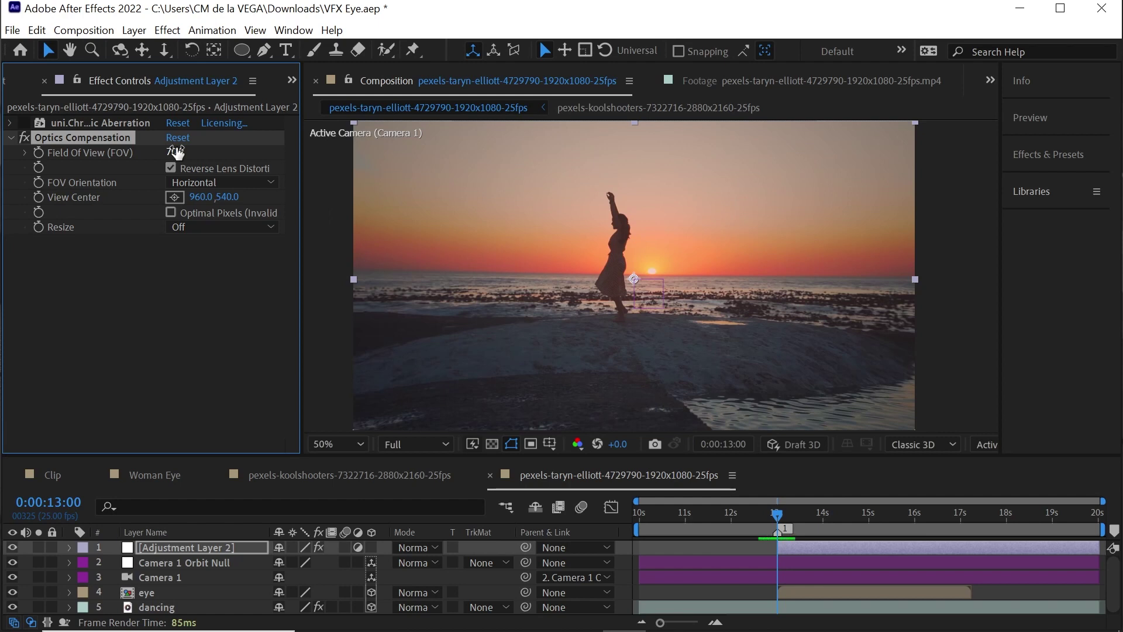
key("Delete")
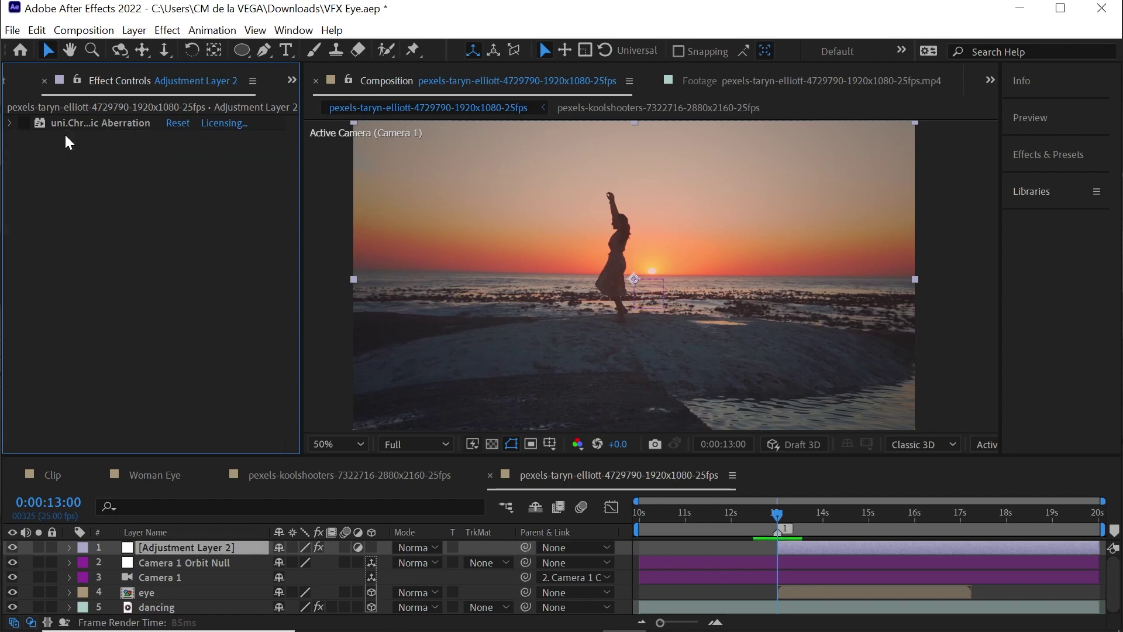
Switch the chromatic aberration effect back on and keyframe the adjustment layer's opacity at 0% at 0:00:13:00
left_click(24, 123)
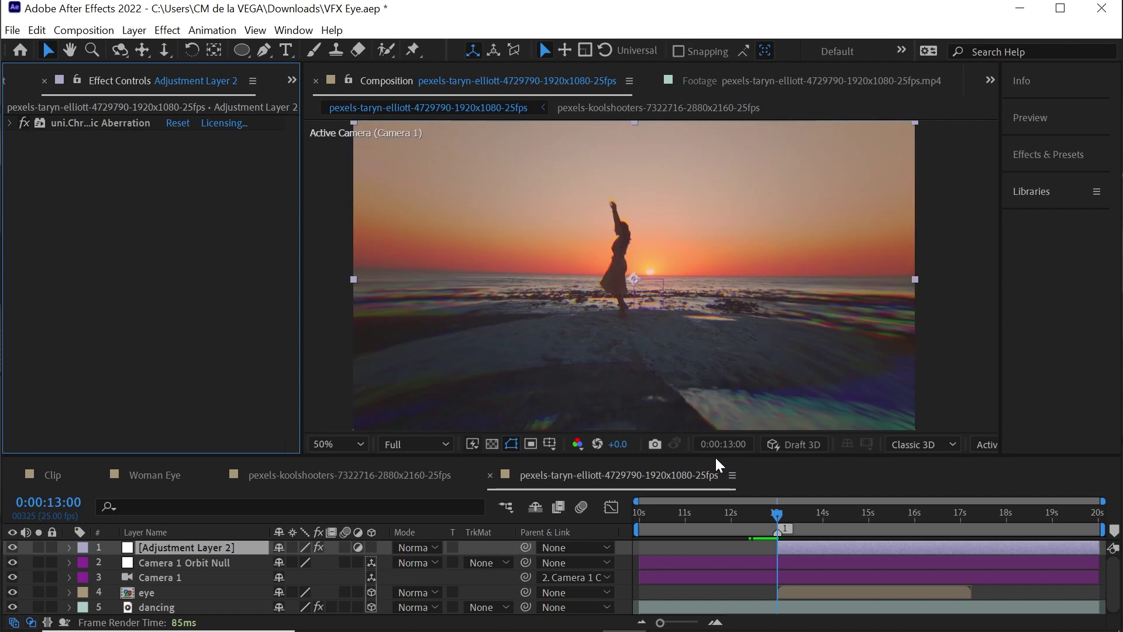
left_click(222, 539)
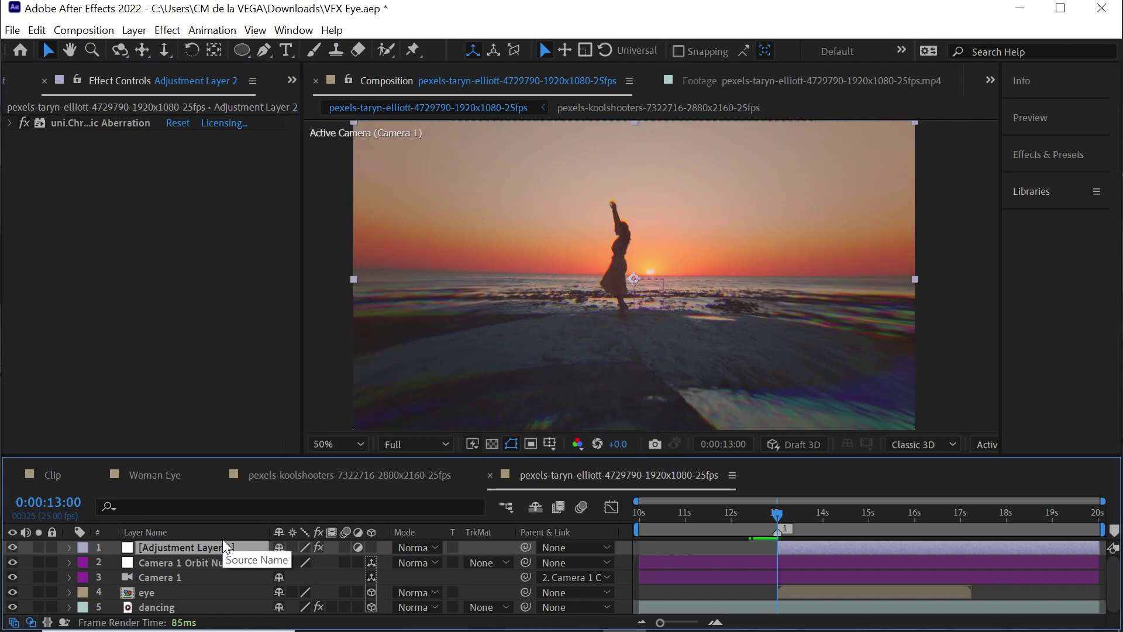
key("t")
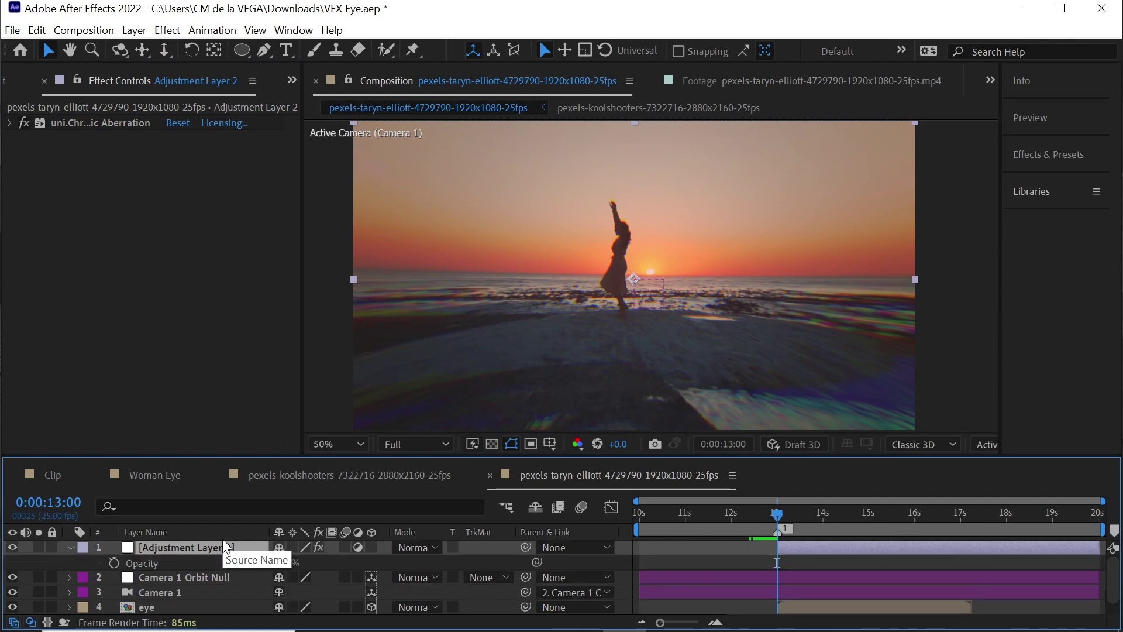
left_click(114, 563)
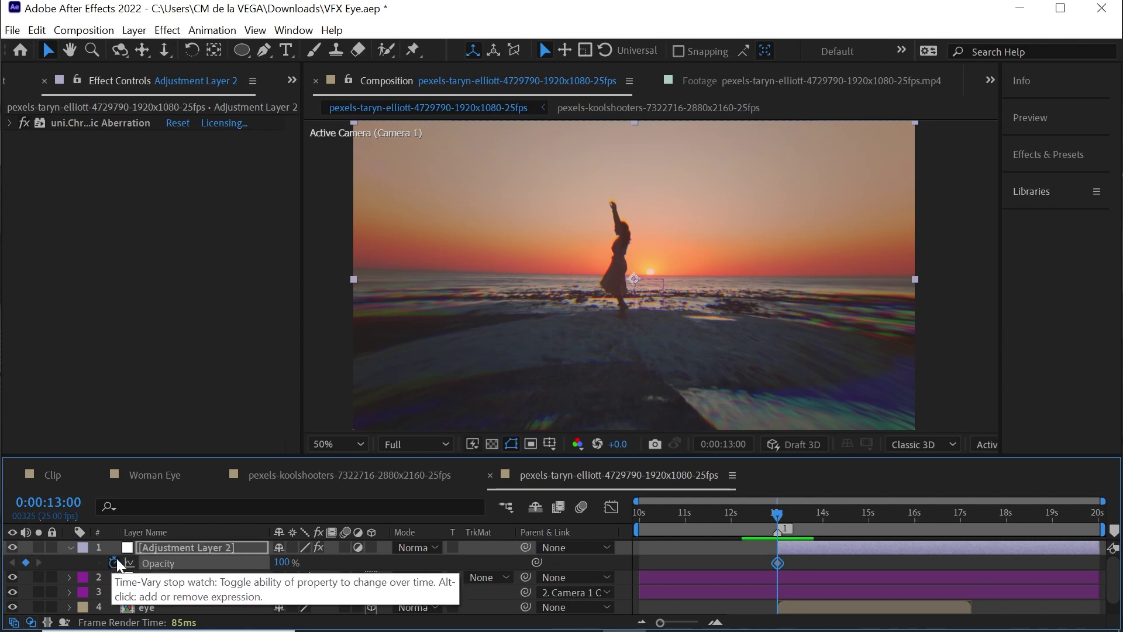
type("0")
key("Return")
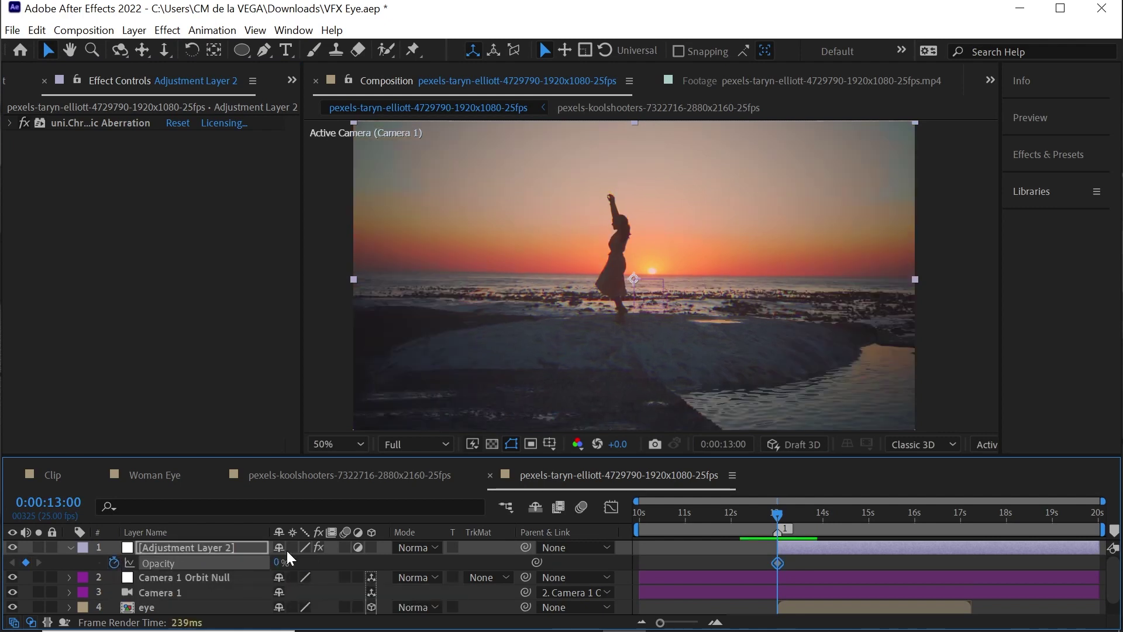
Add an opacity keyframe of 100% to the adjustment layer at 0:00:13:12
left_click_drag(778, 511, 799, 515)
left_click(281, 562)
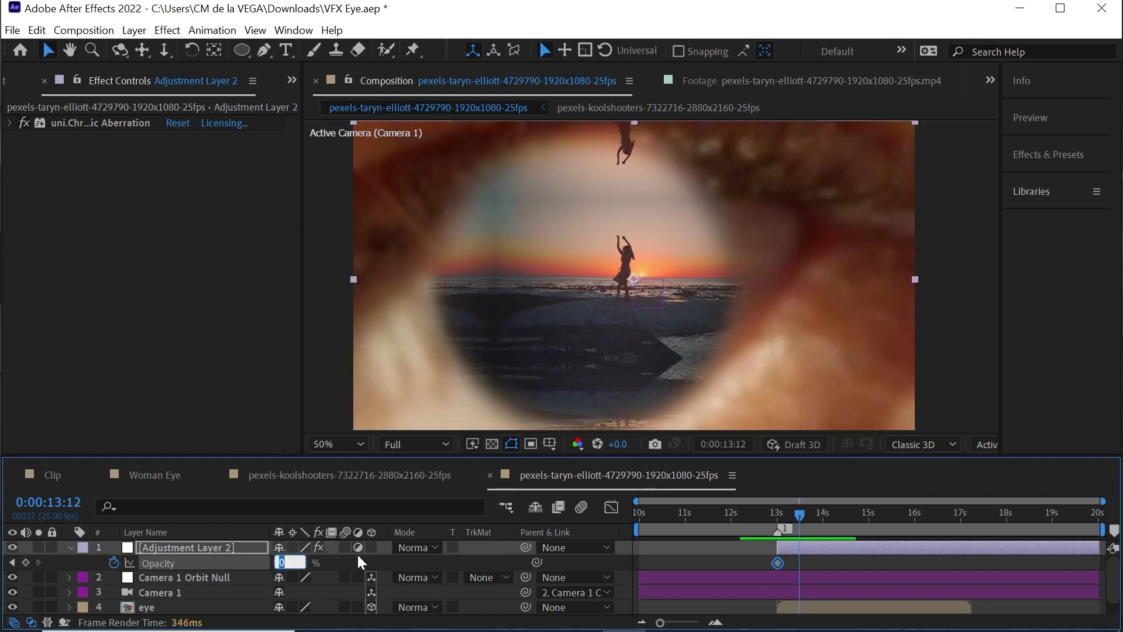
key("Return")
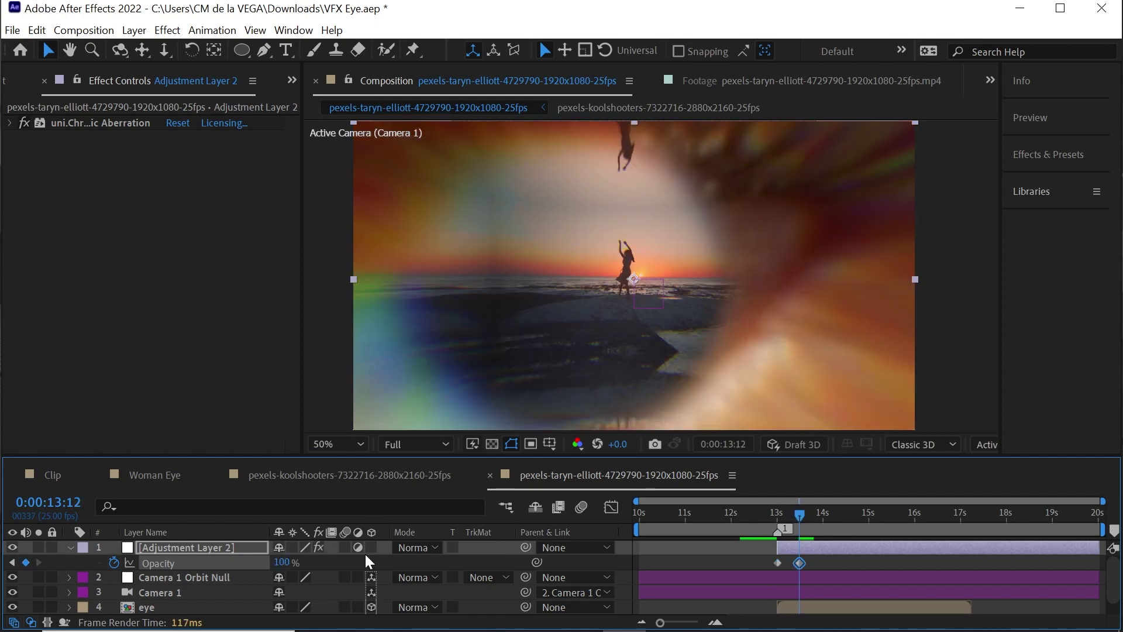
Keyframe the adjustment layer's opacity at 0% at 0:00:14:00 and trim the layer's end to that time
left_click(822, 514)
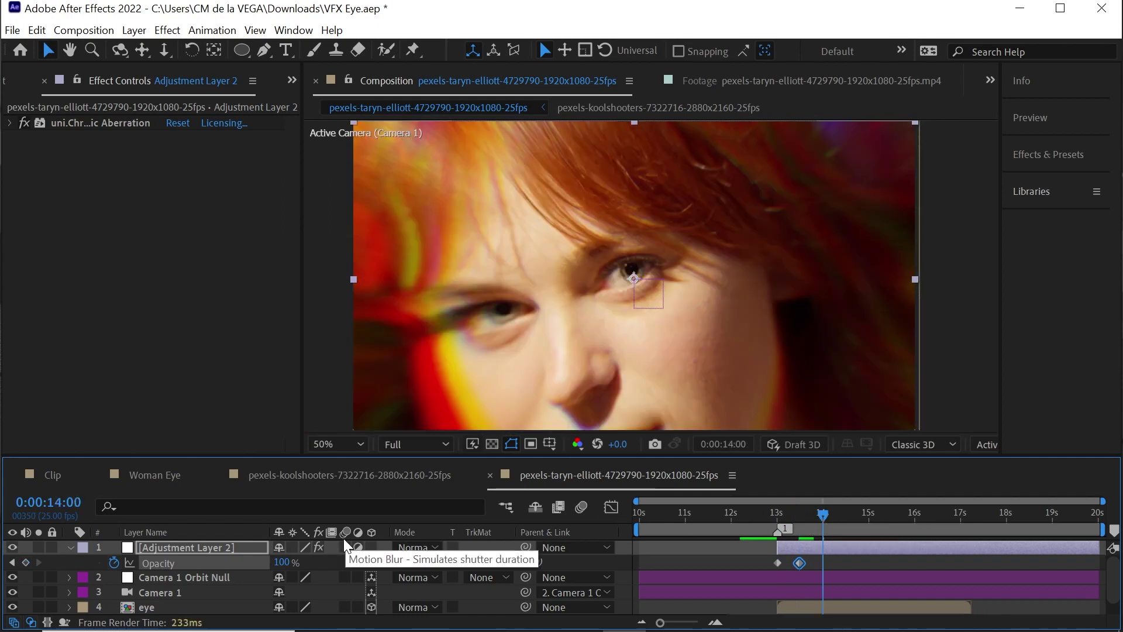
left_click(287, 563)
type("0")
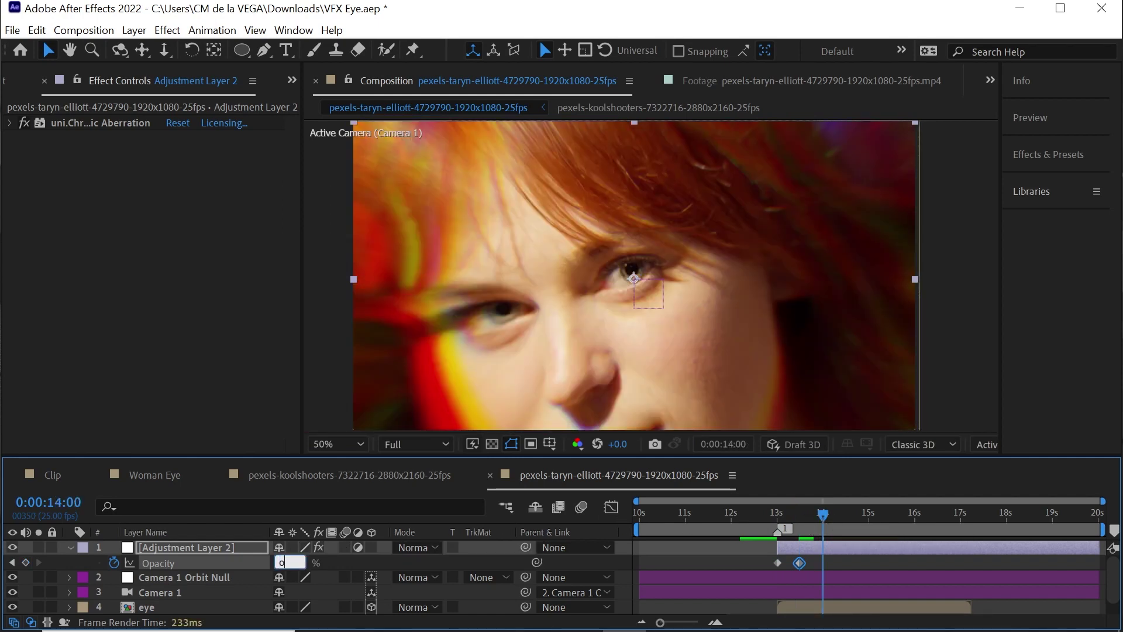
key("Return")
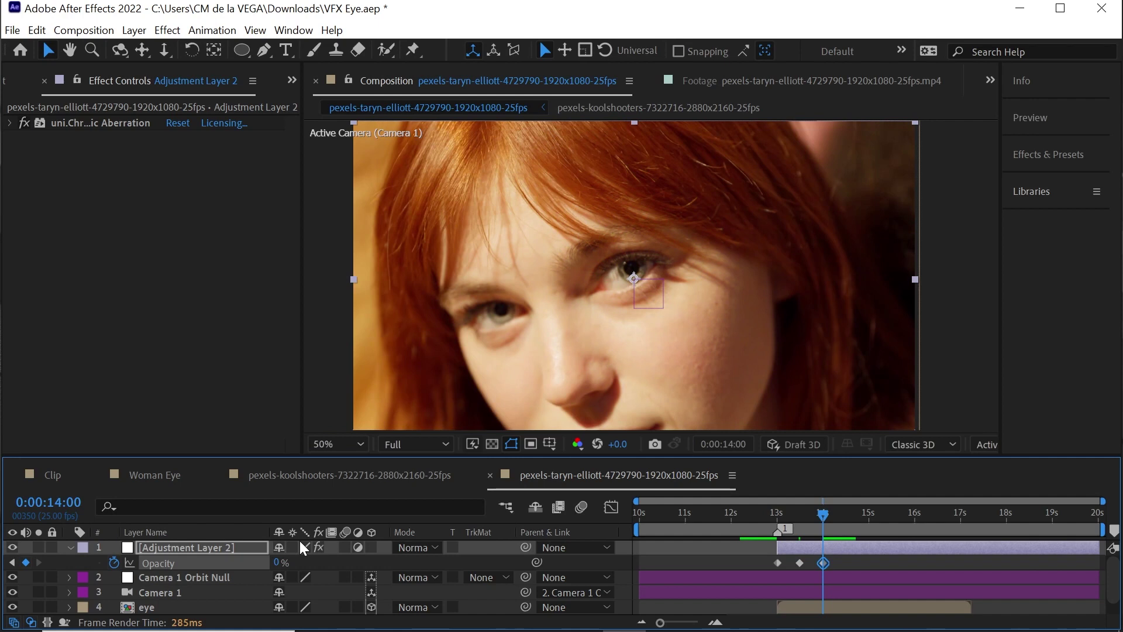
key("alt+bracketright")
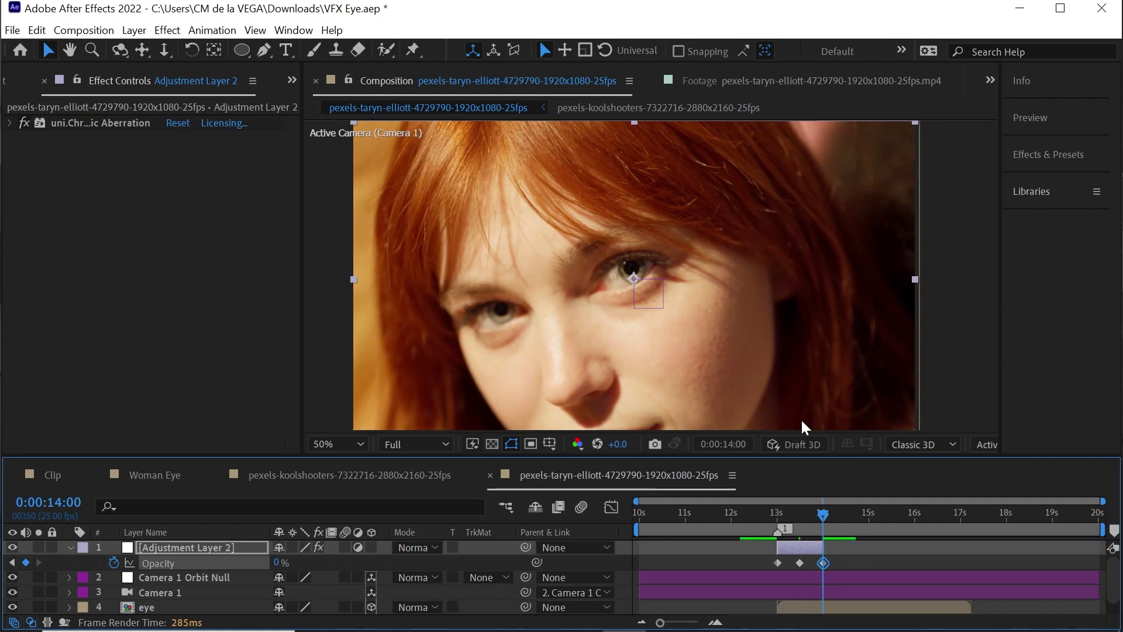
left_click(69, 547)
Turn on motion blur for the eye and dancing layers and enable it for the composition
left_click(176, 592)
left_click(176, 607, "shift")
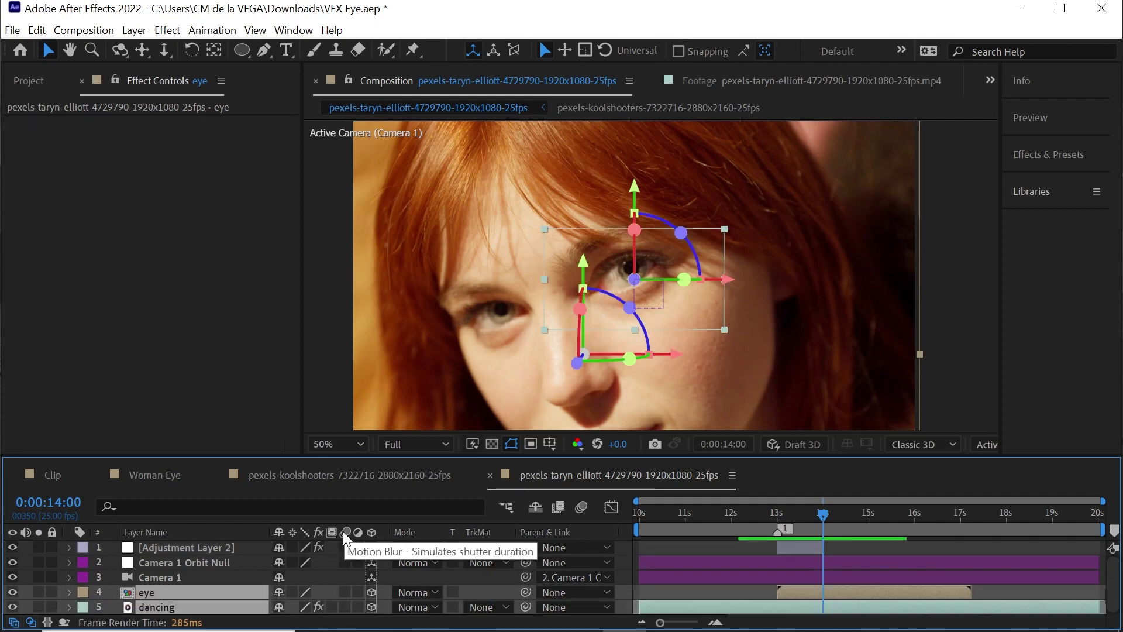
left_click(345, 592)
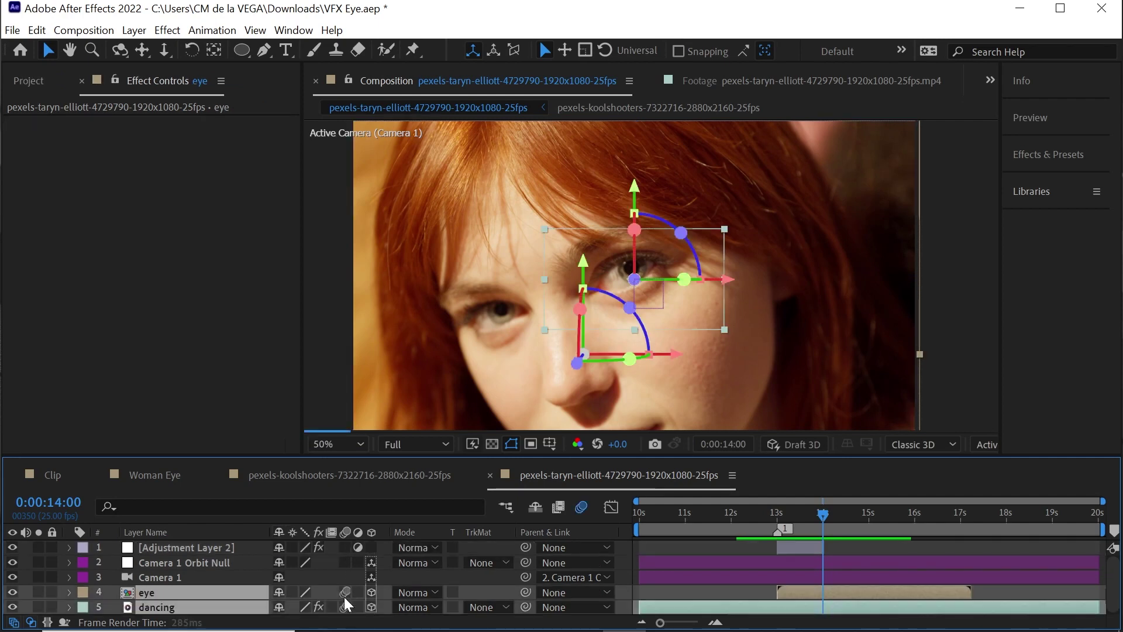
left_click(583, 507)
Preview the camera move from about 0:00:12:00 to check the motion blur and lens distortion
left_click(742, 515)
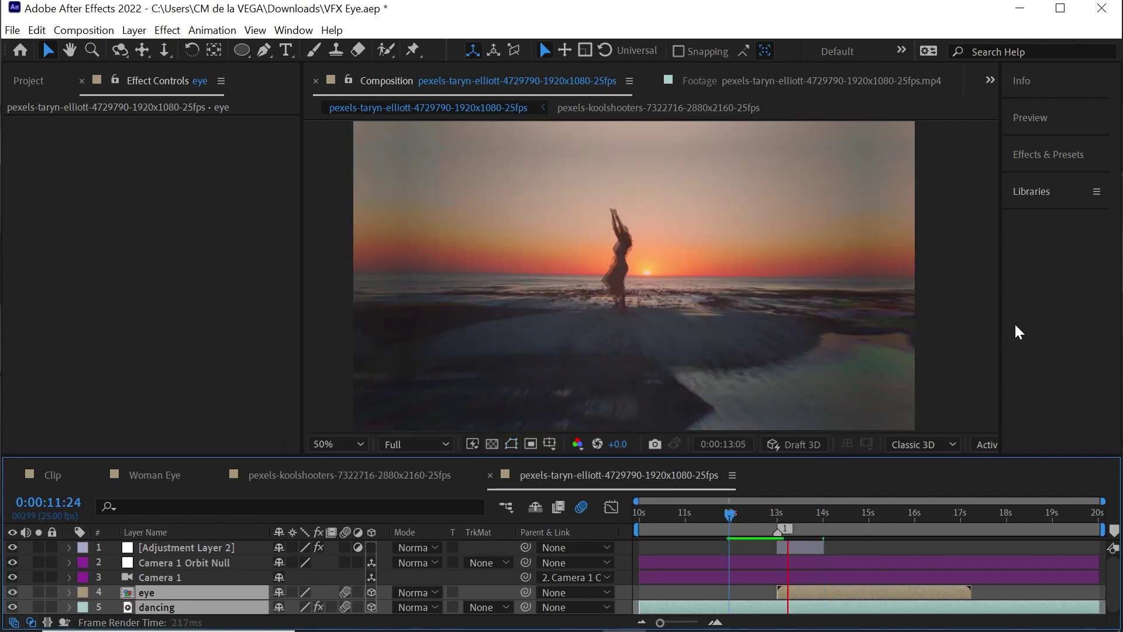
left_click(731, 514)
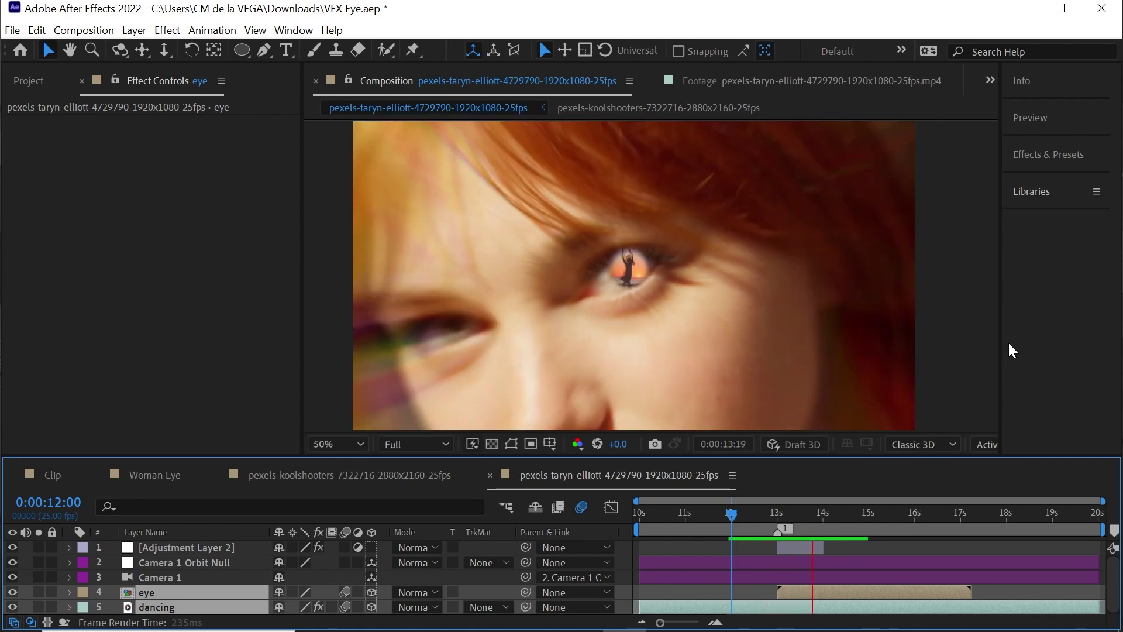
key("space")
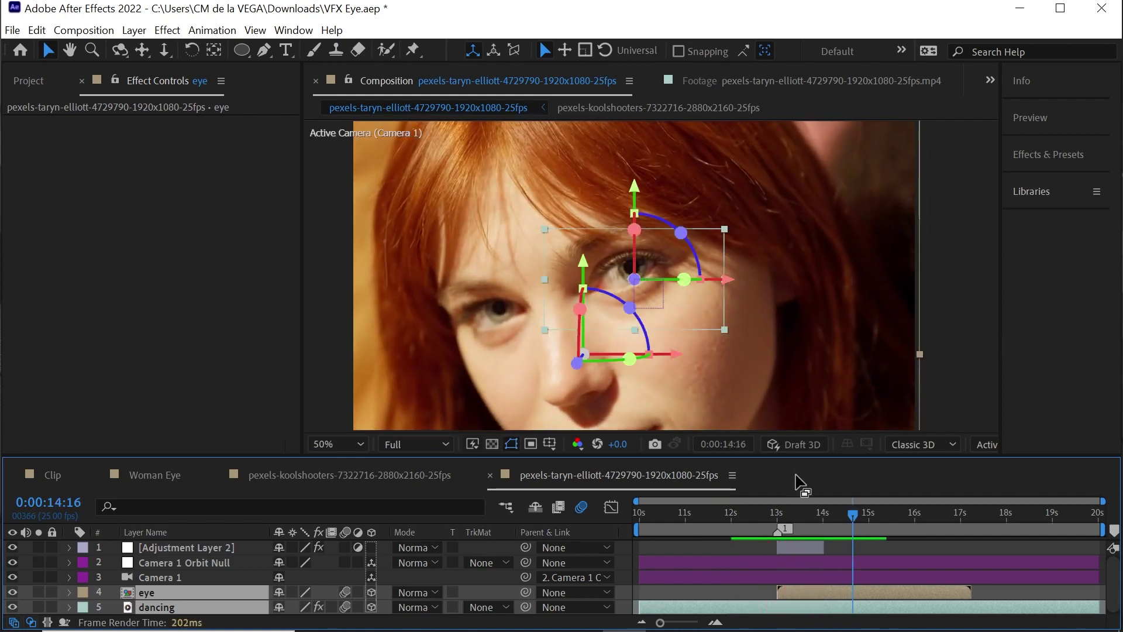
left_click(739, 512)
key("space")
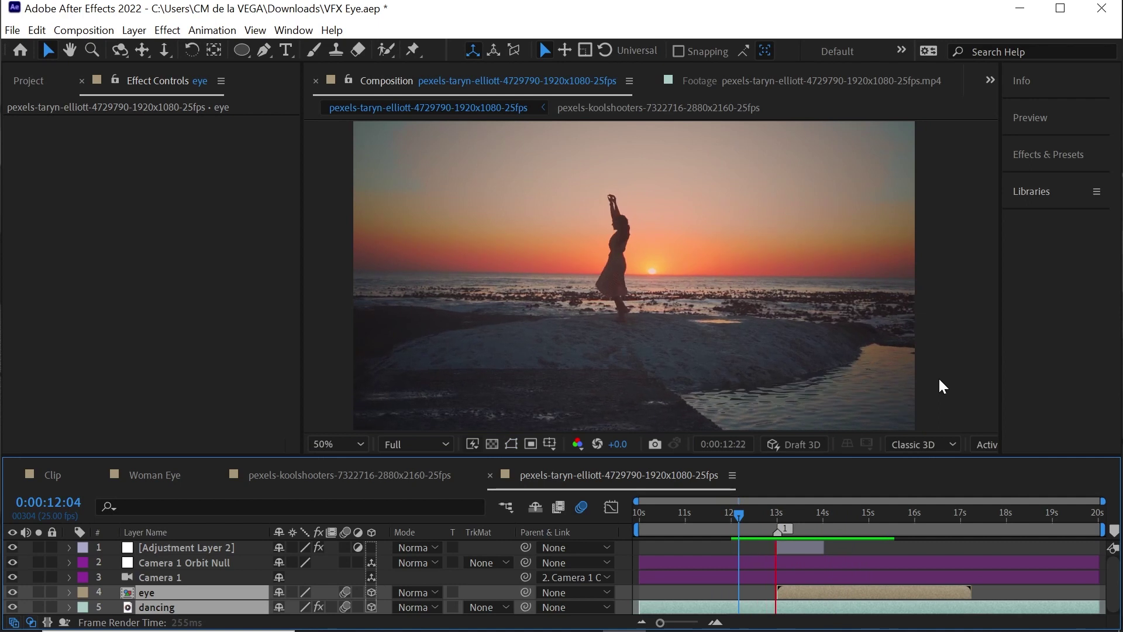
key("space")
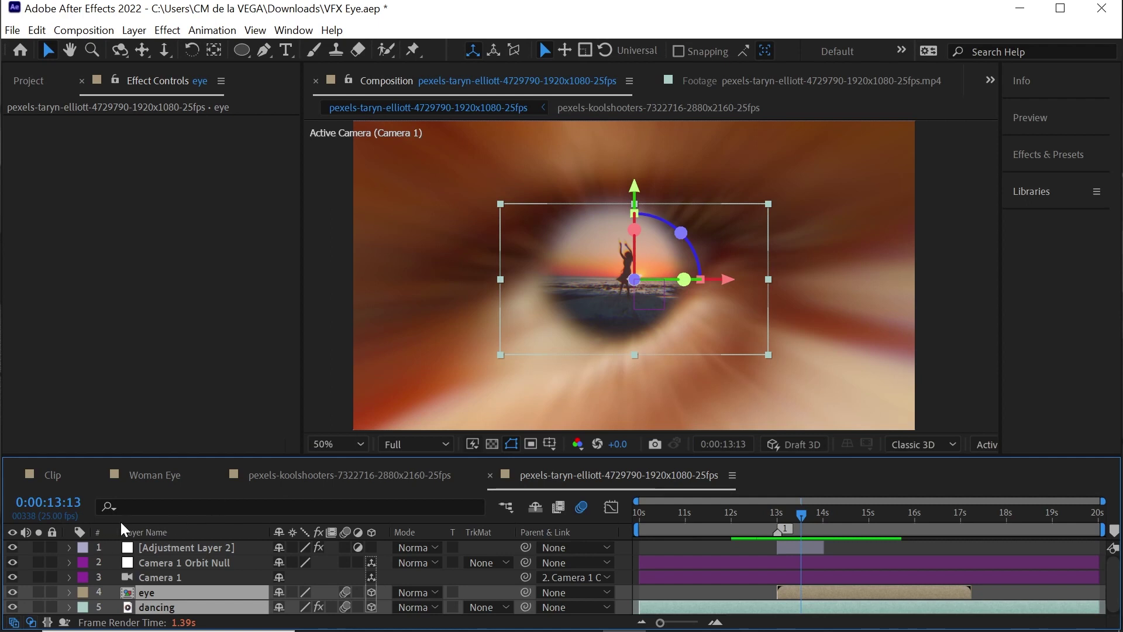
Deselect all layers and create a full-frame ellipse shape layer with the time at 0:00:13:08
key("F2")
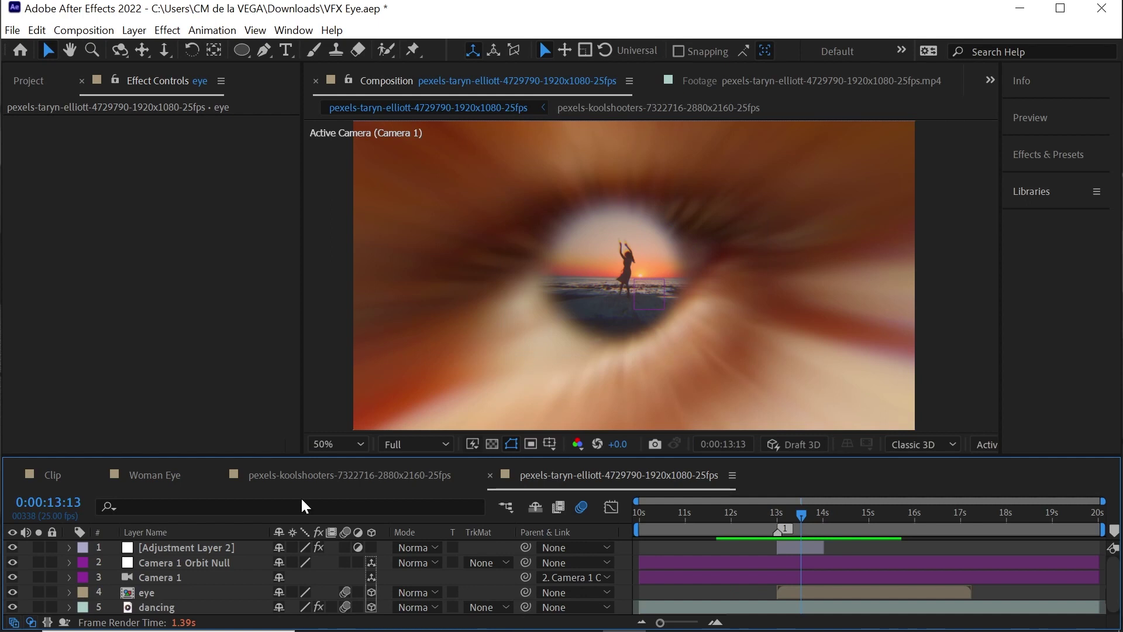
left_click_drag(801, 514, 792, 514)
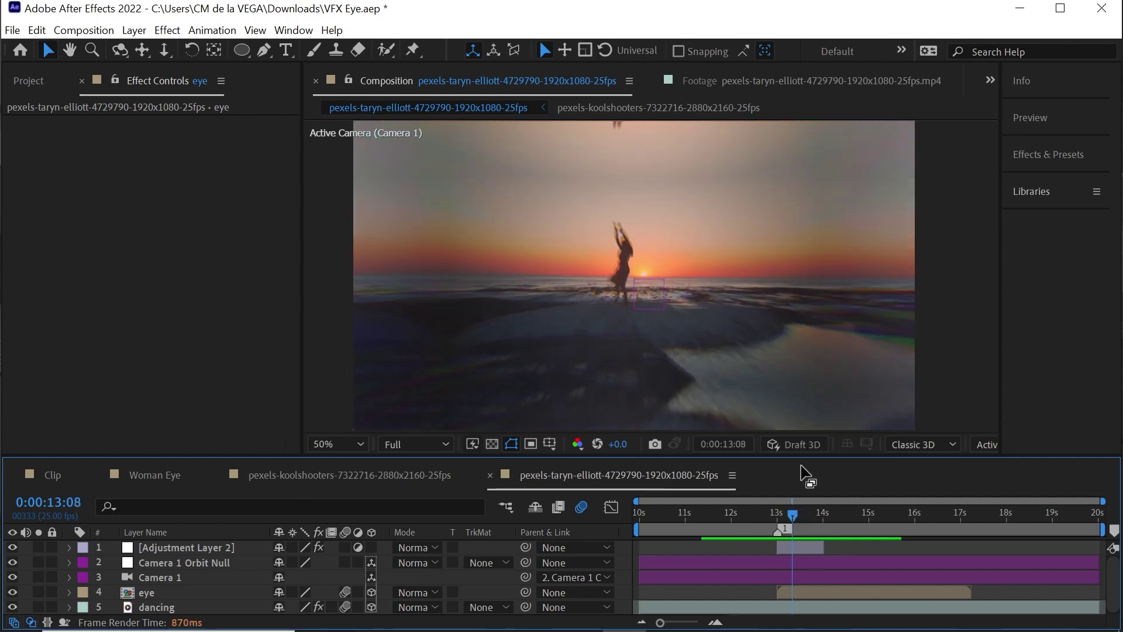
left_click(243, 50)
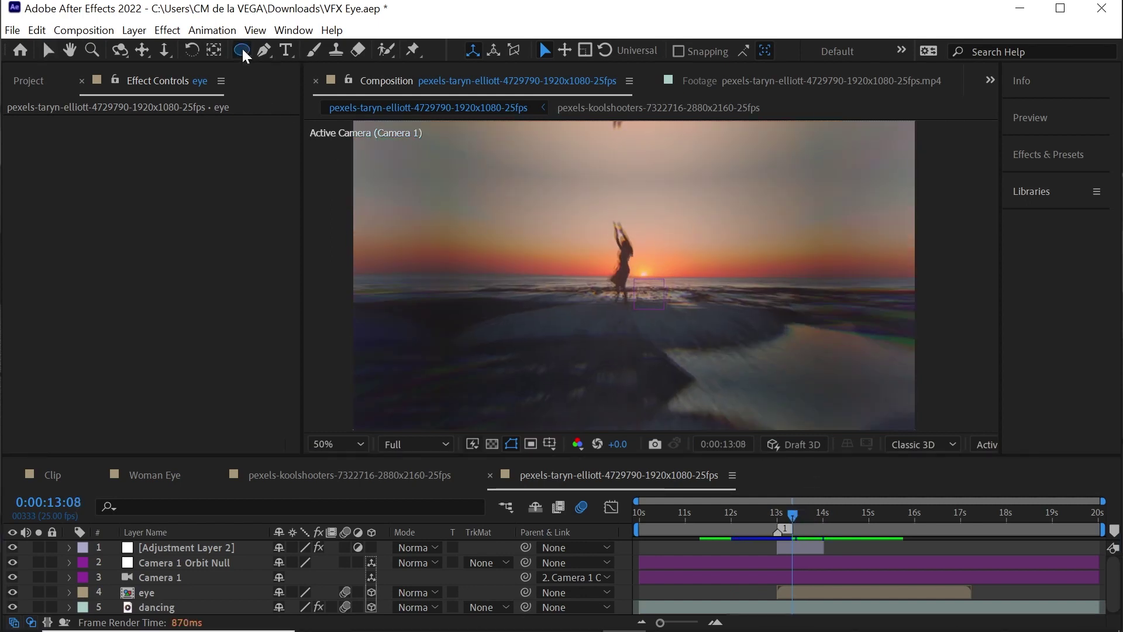
double_click(242, 50)
Set the size of the shape layer's ellipse path to 500 by 500, making it a circle
left_click(103, 574)
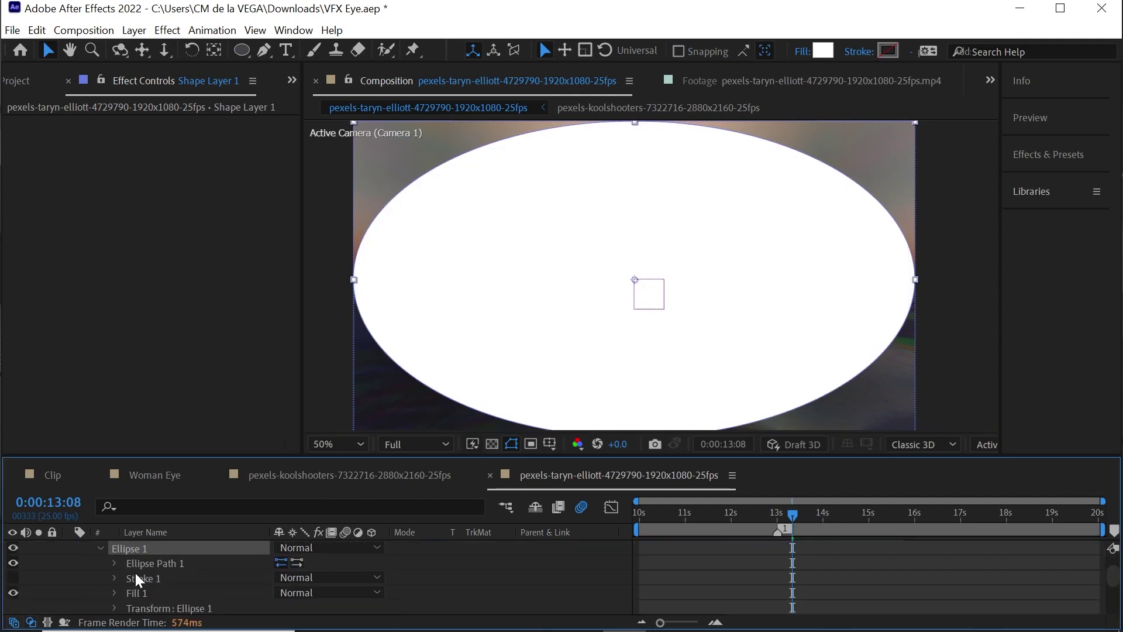
left_click(114, 563)
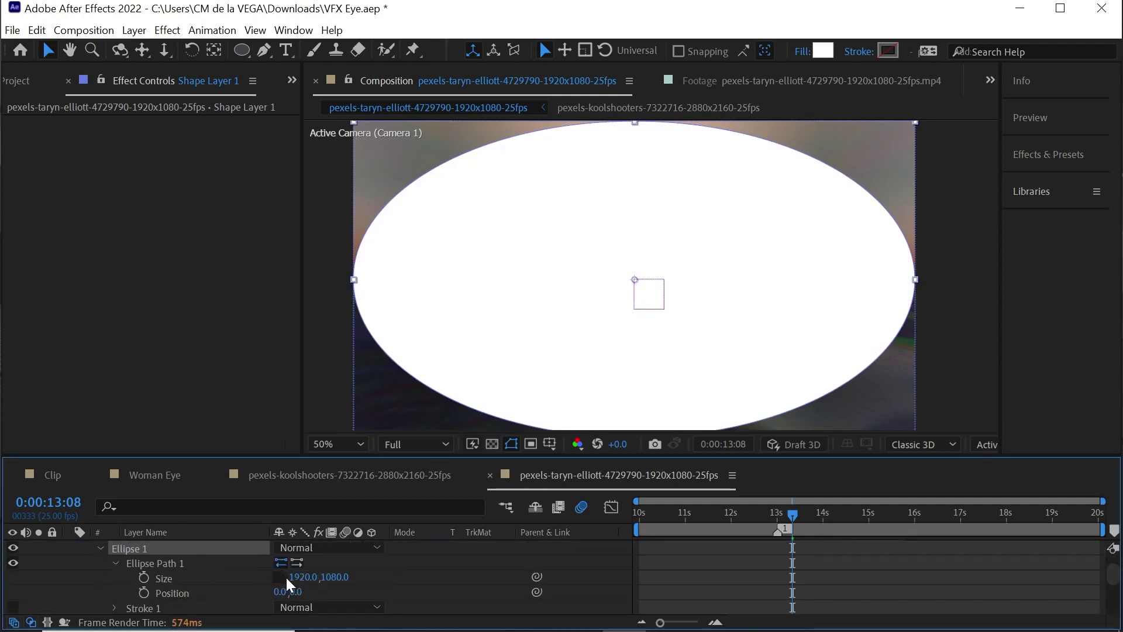
left_click(303, 577)
type("50")
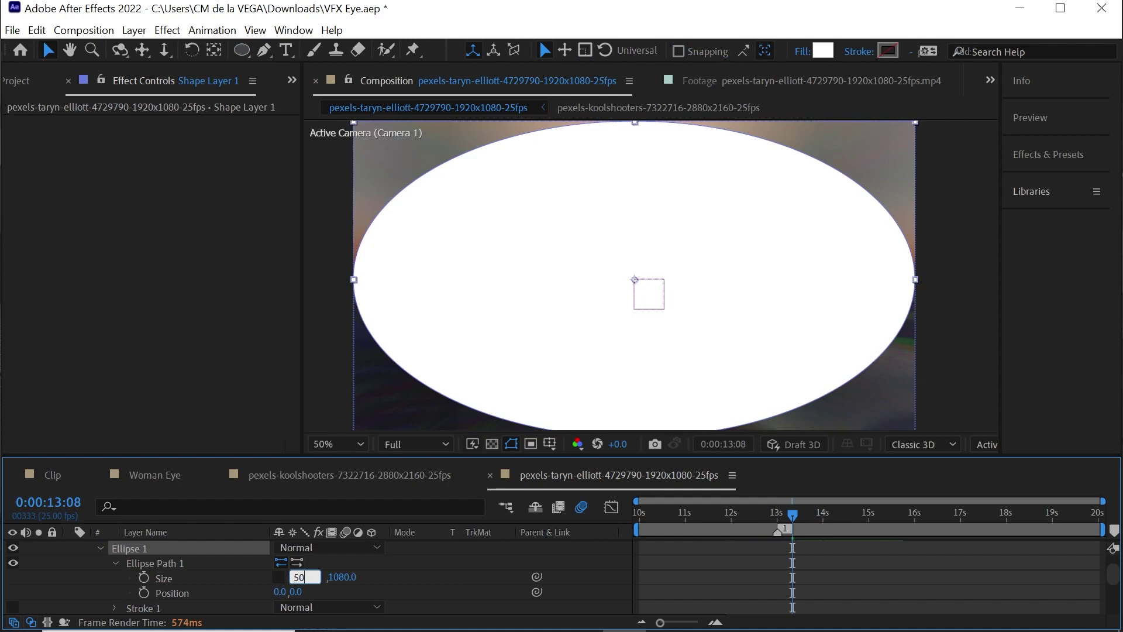
type("0")
key("Tab")
type("5")
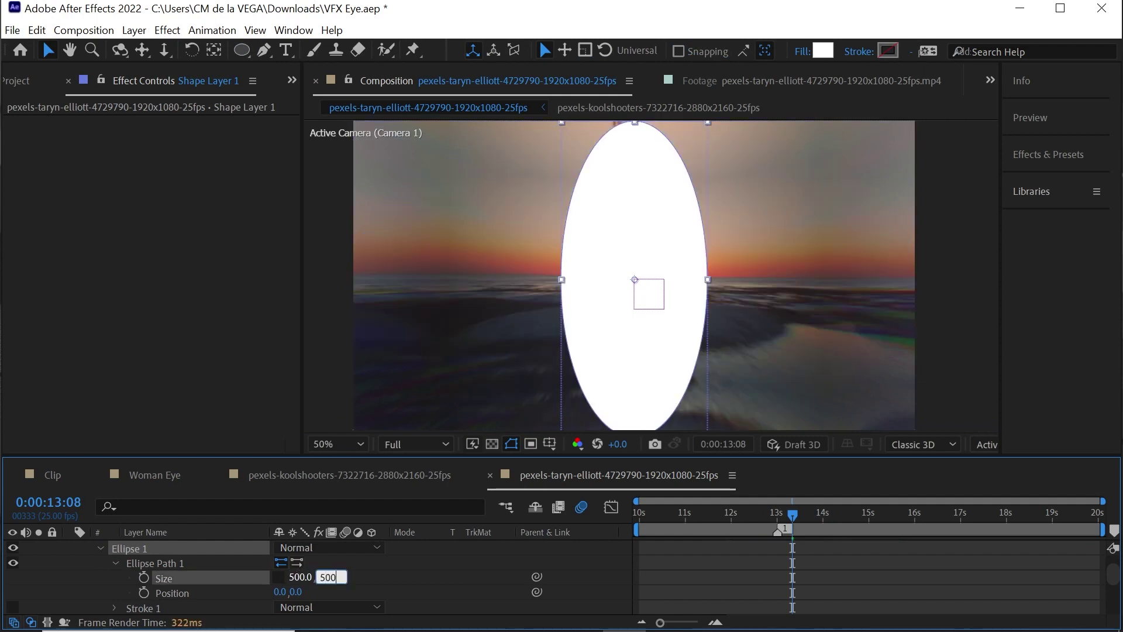
type("00")
key("Return")
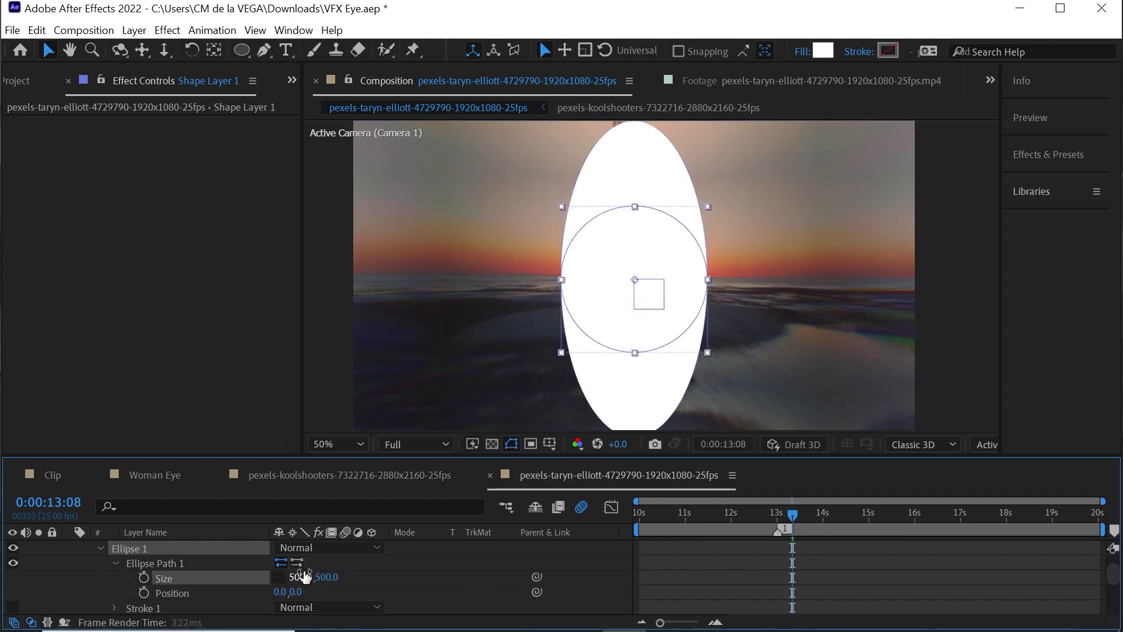
Set the circle's fill to none and its stroke to a solid color
left_click(801, 52)
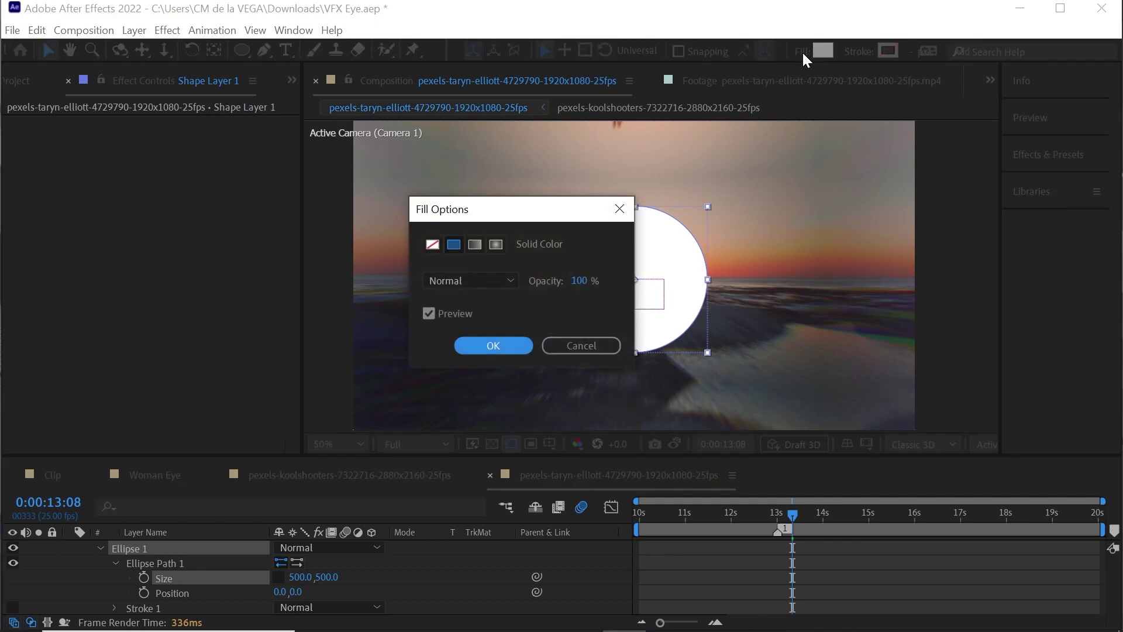
left_click(433, 244)
left_click(495, 348)
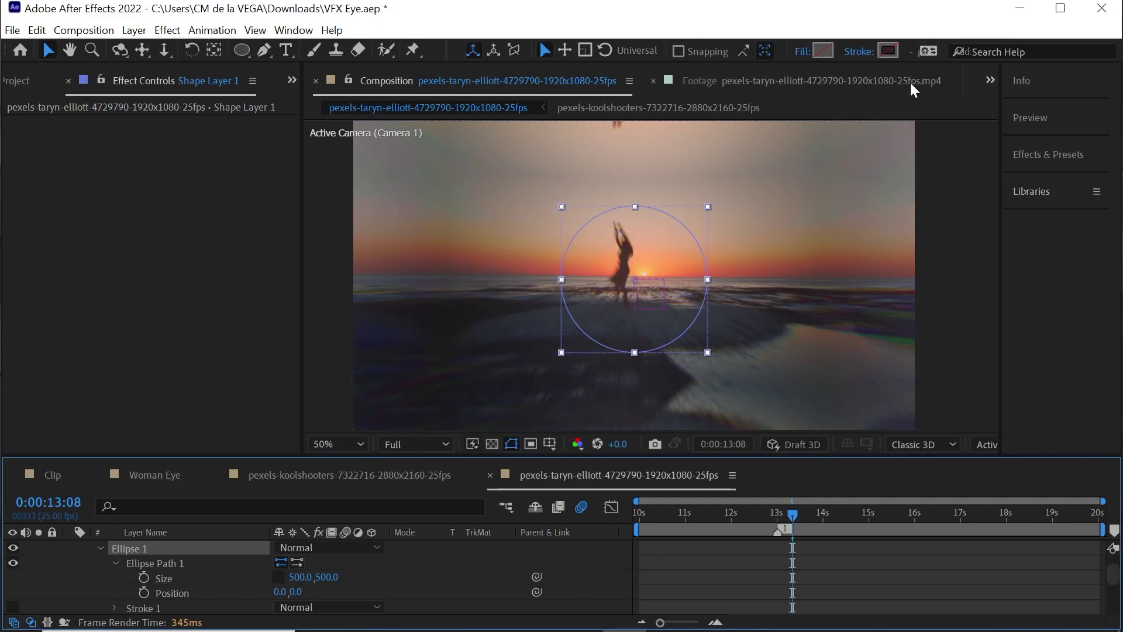
left_click(860, 52)
left_click(454, 245)
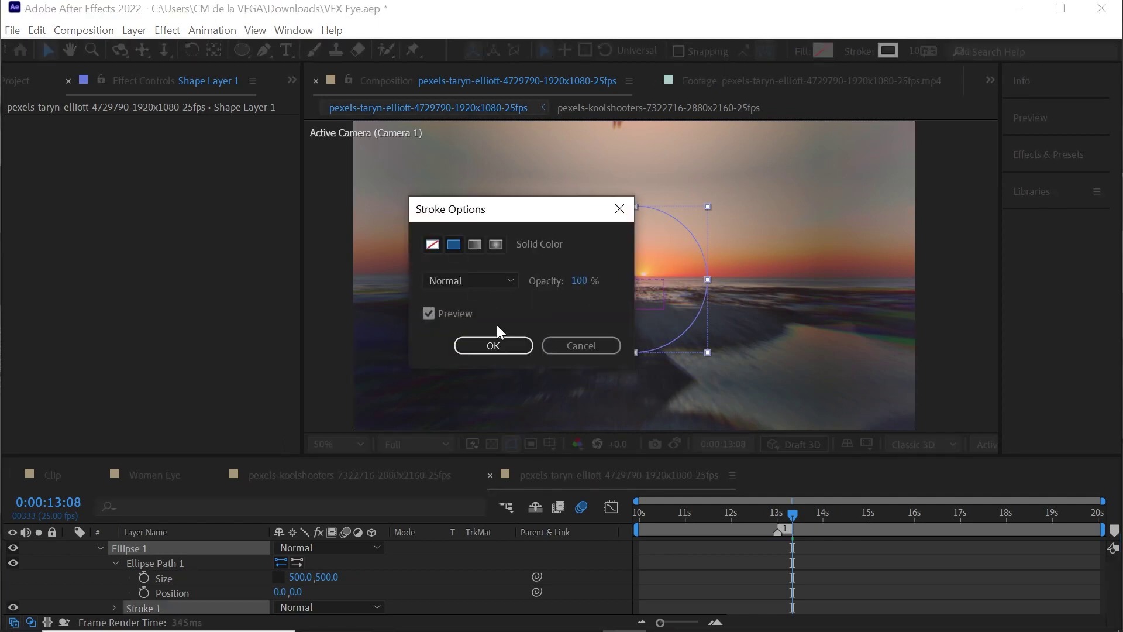
left_click(495, 346)
left_click(916, 51)
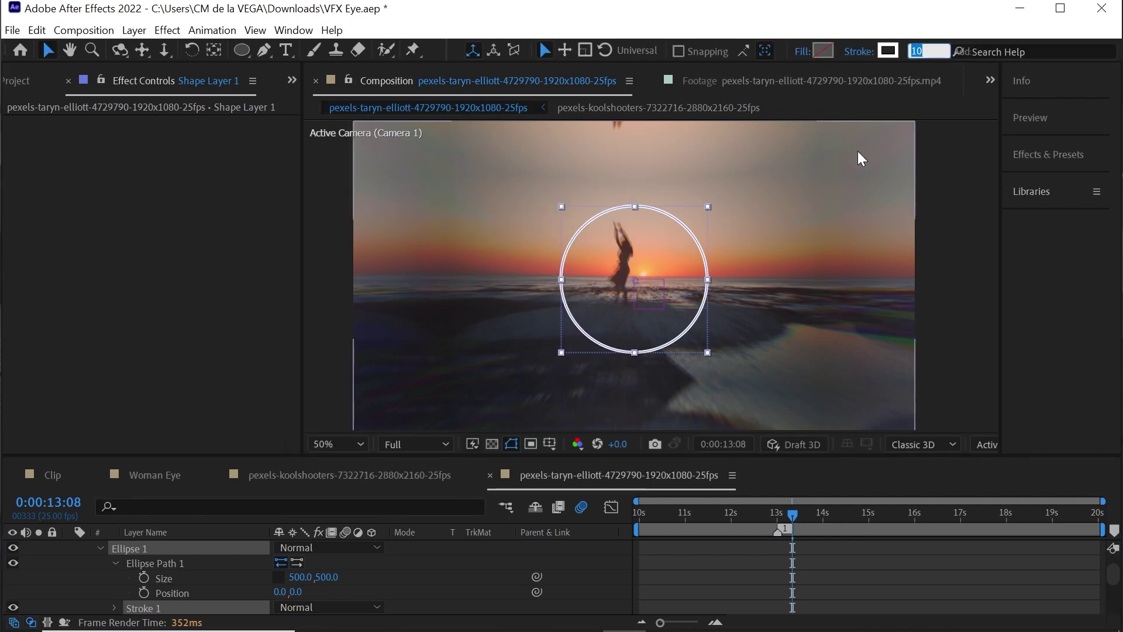
left_click(968, 32)
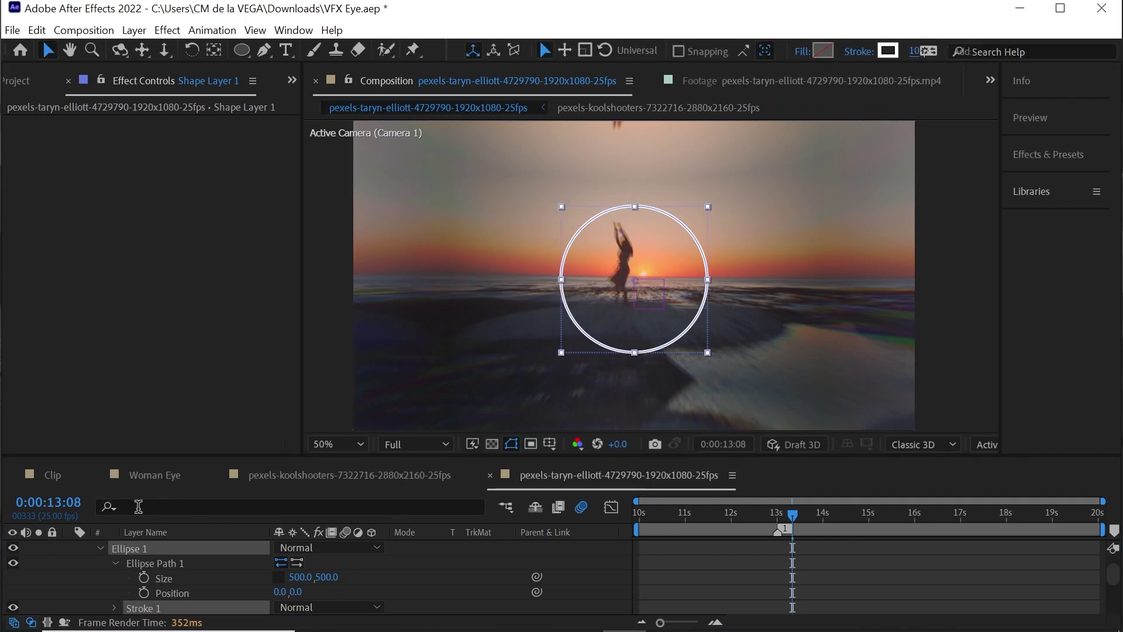
Move the circle's shape layer between the eye and dancing layers in the layer stack
left_click_drag(1111, 576, 1044, 504)
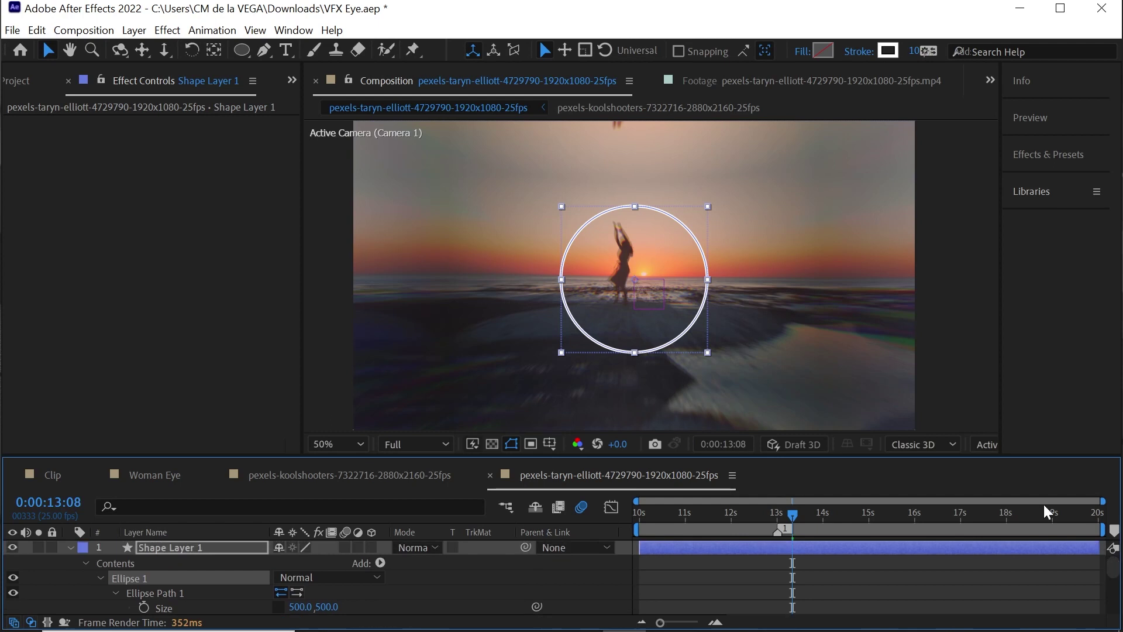
left_click(69, 540)
left_click(176, 471)
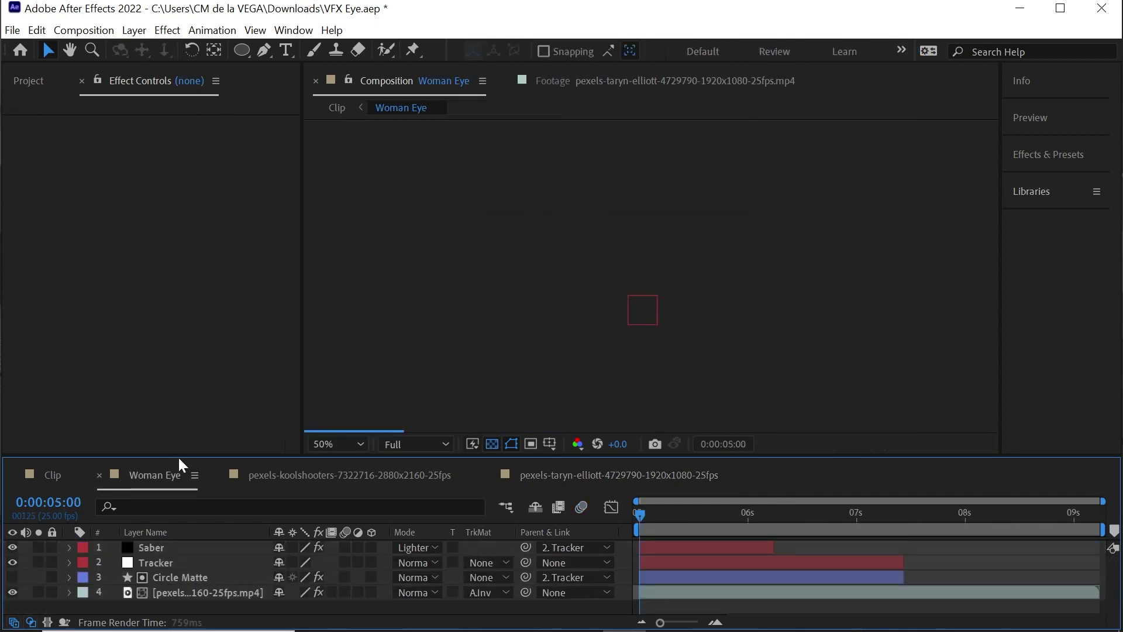
left_click(520, 473)
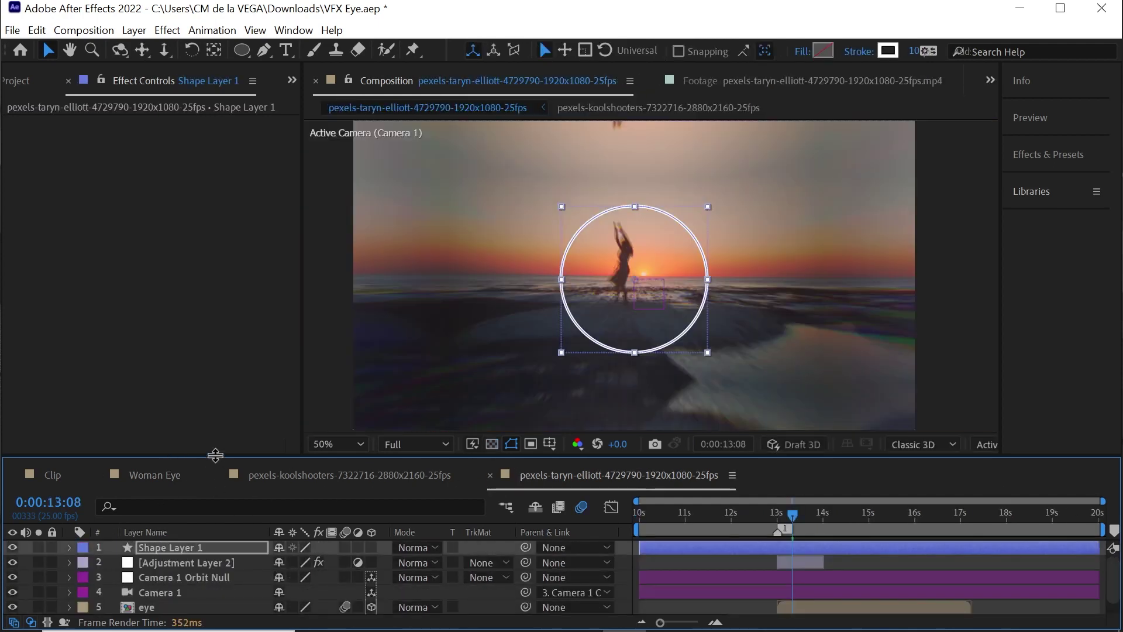
left_click_drag(217, 455, 216, 413)
mouse_move(179, 520)
left_mouse_down()
mouse_move(187, 591)
mouse_move(168, 579)
left_mouse_up()
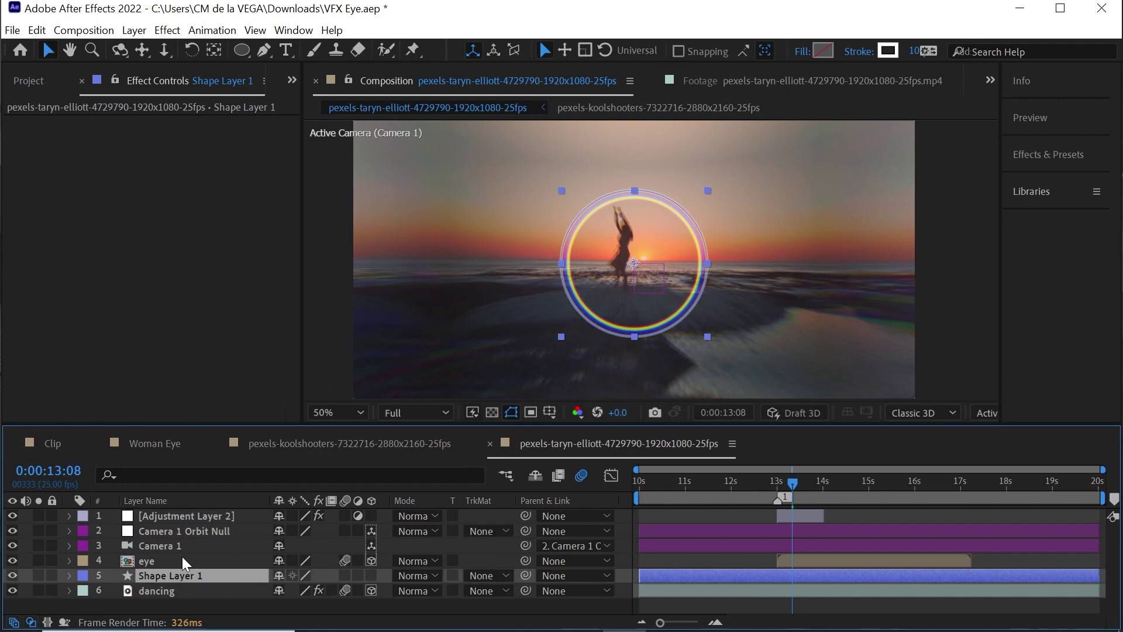
Make the circle's shape layer 3D and set its Z position to 2800
key("p")
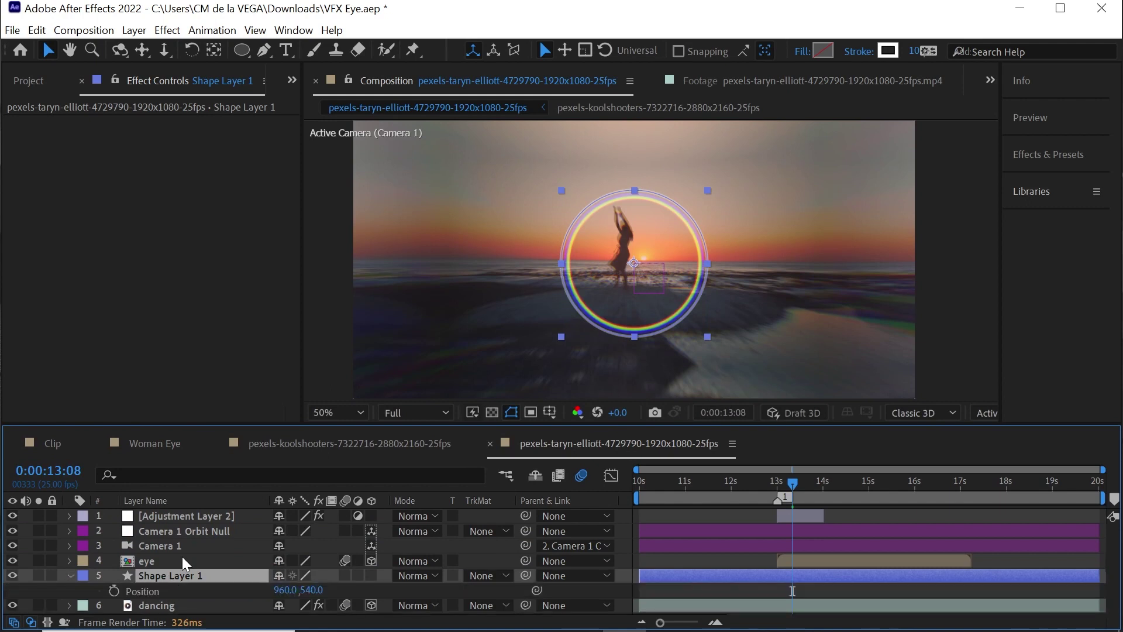
left_click(372, 575)
left_click(333, 589)
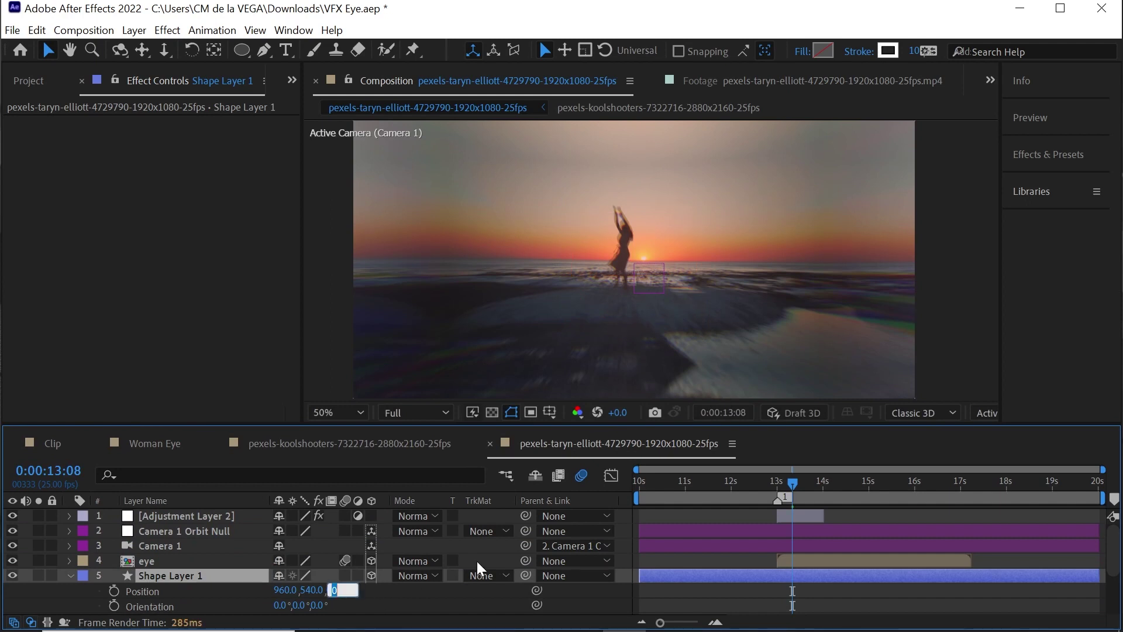
type("2800")
key("Return")
In the Left 3D view, duplicate the circle layer and set the copy's Z position to 1800
left_click(985, 412)
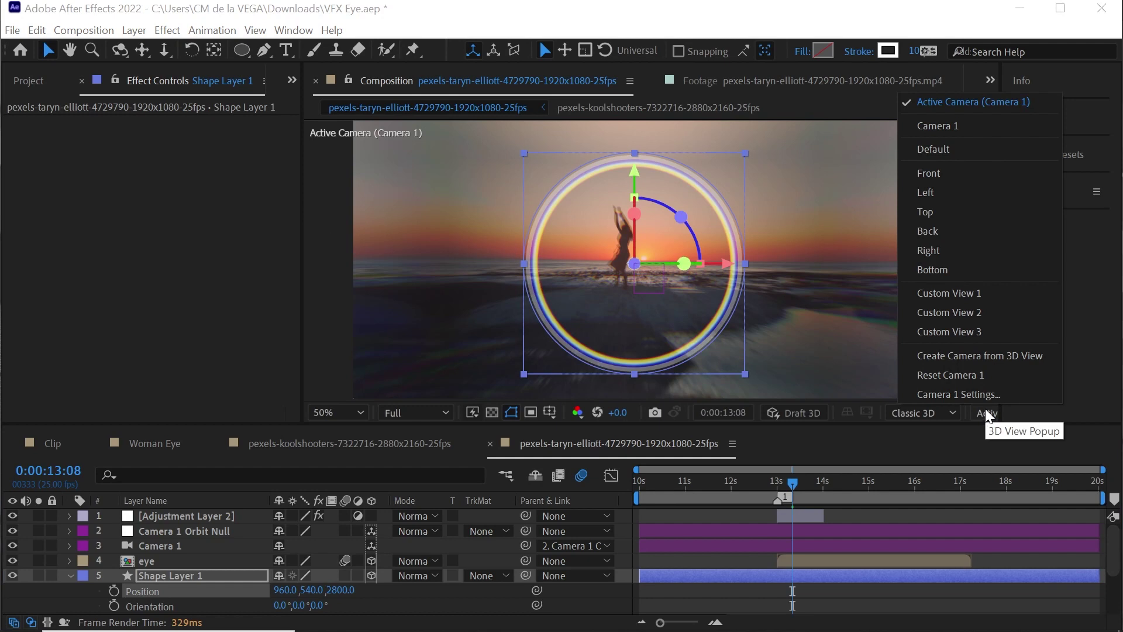
left_click(953, 192)
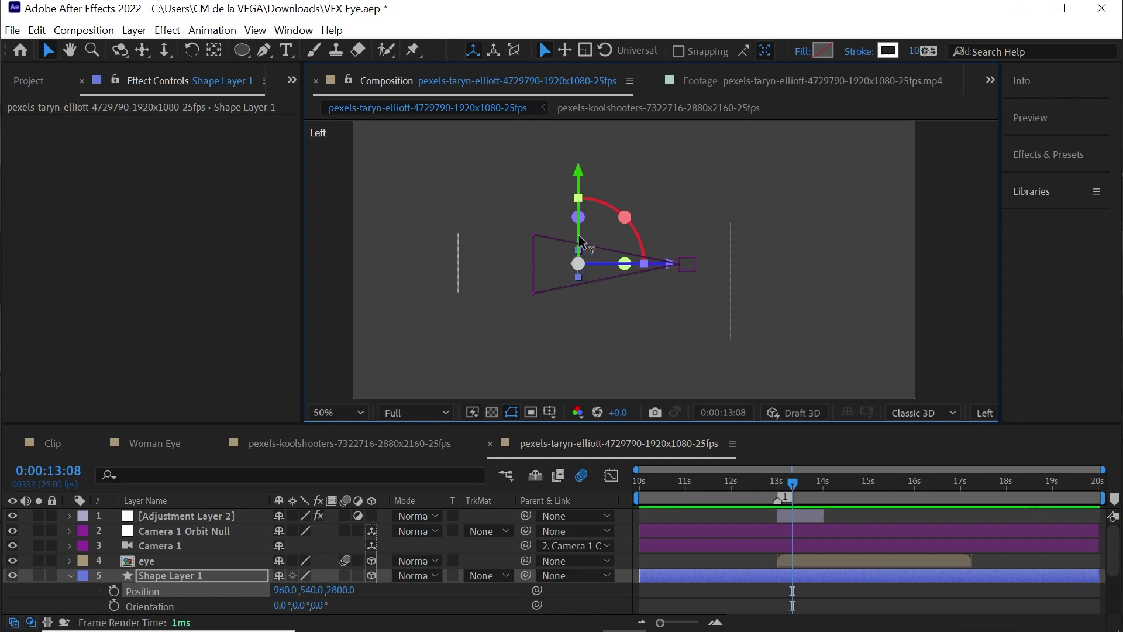
left_click(213, 572)
key("ctrl+d")
key("p")
left_click(346, 589)
type("1")
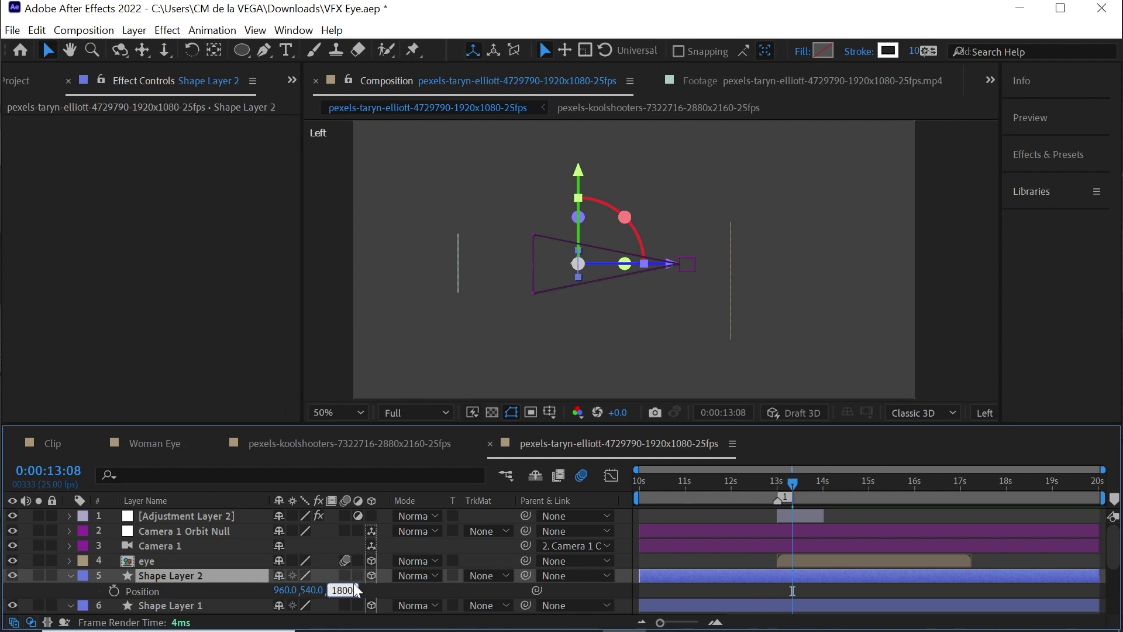
key("Return")
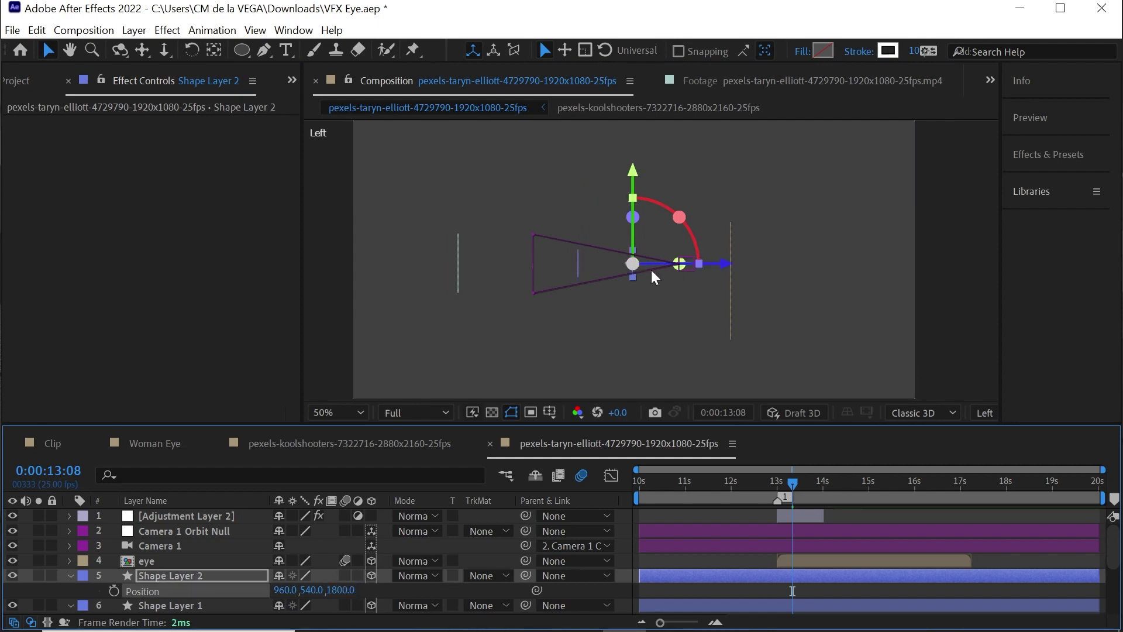
Duplicate the second circle layer and set the new copy's Z position to 800
left_click(203, 572)
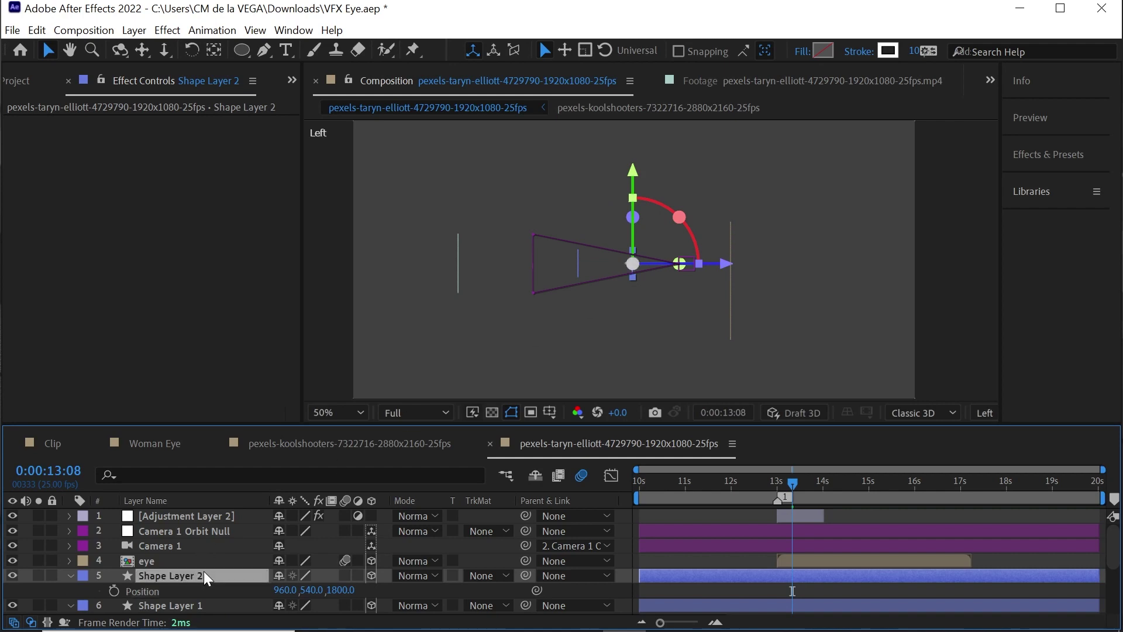
key("ctrl+d")
left_click(344, 589)
type("800")
key("Return")
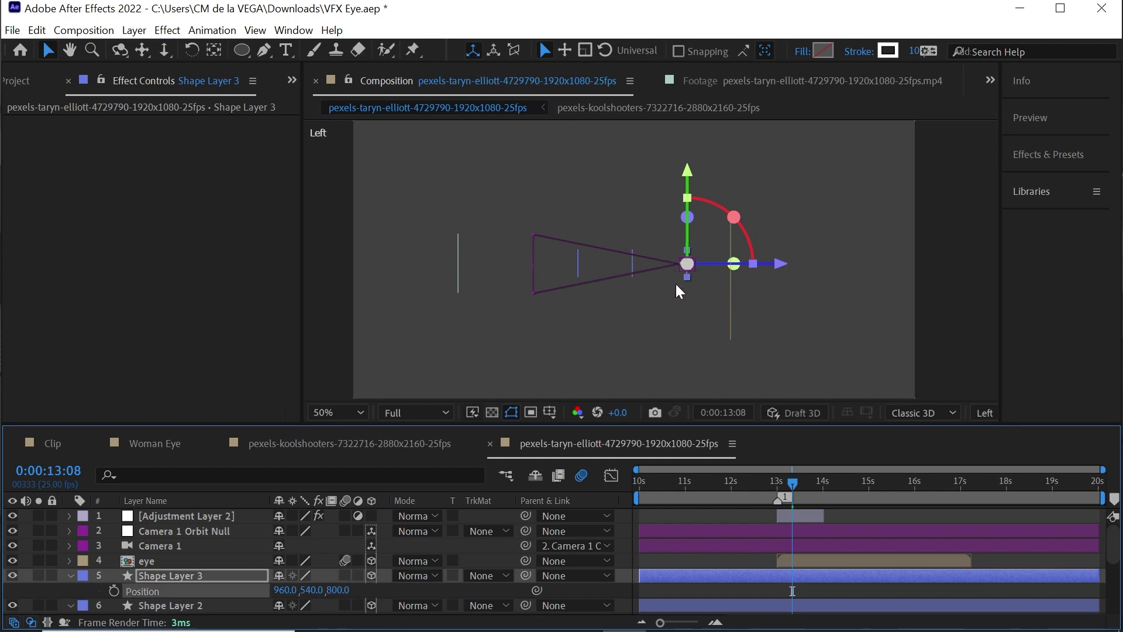
Return to the Active Camera view and preview the three rings through the camera move around 0:00:13:00
key("3")
left_click_drag(679, 336, 721, 310)
key("2")
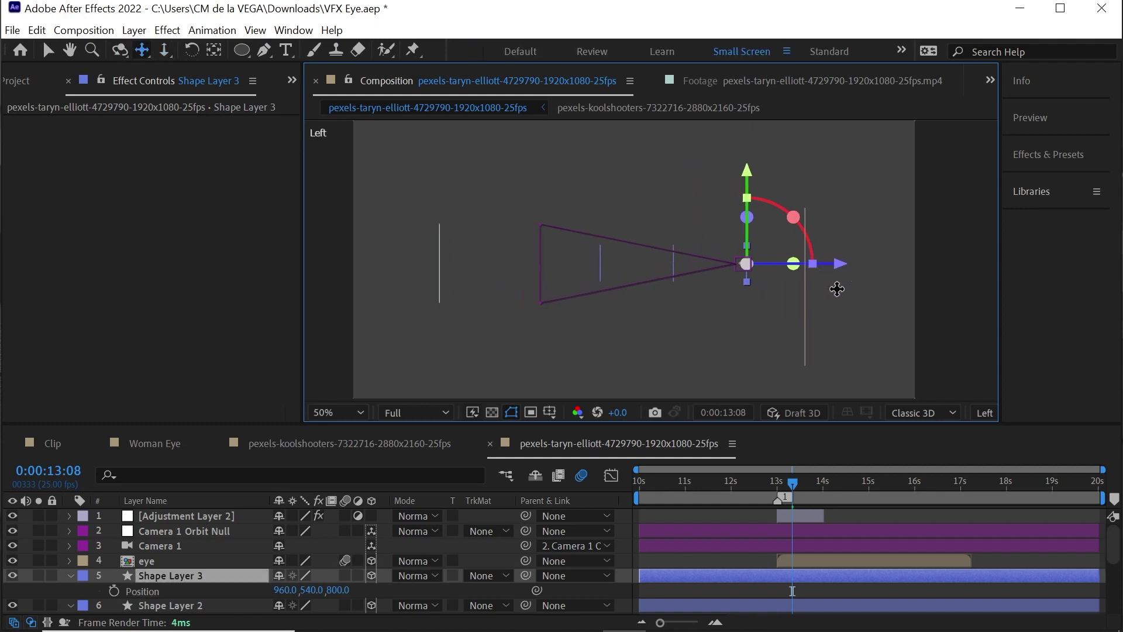
left_click(987, 414)
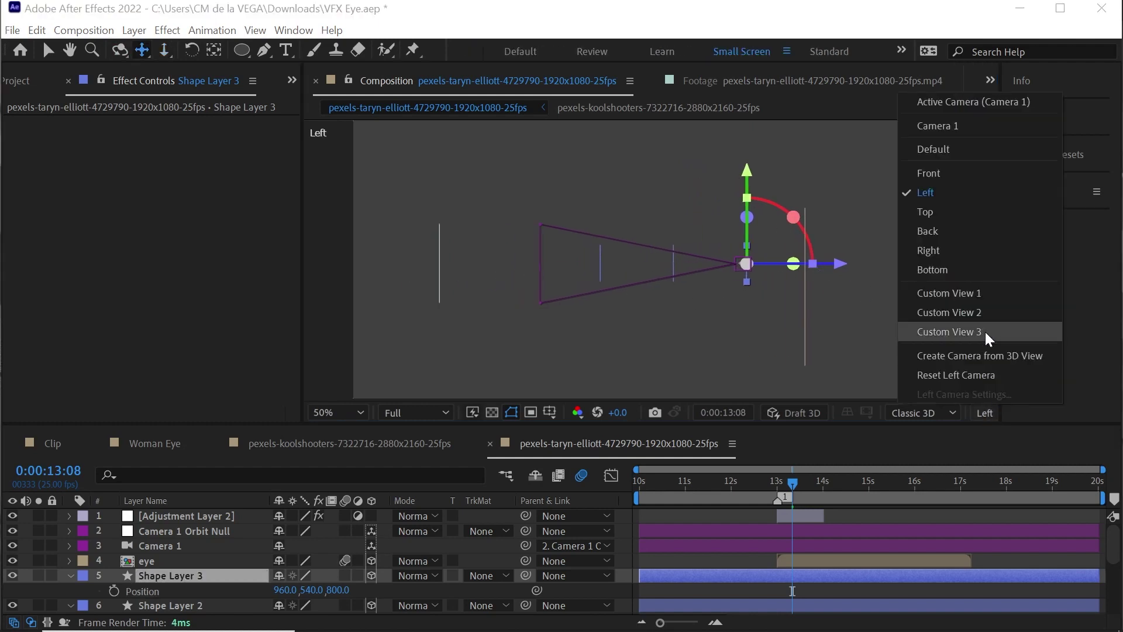
left_click(949, 104)
left_click(773, 481)
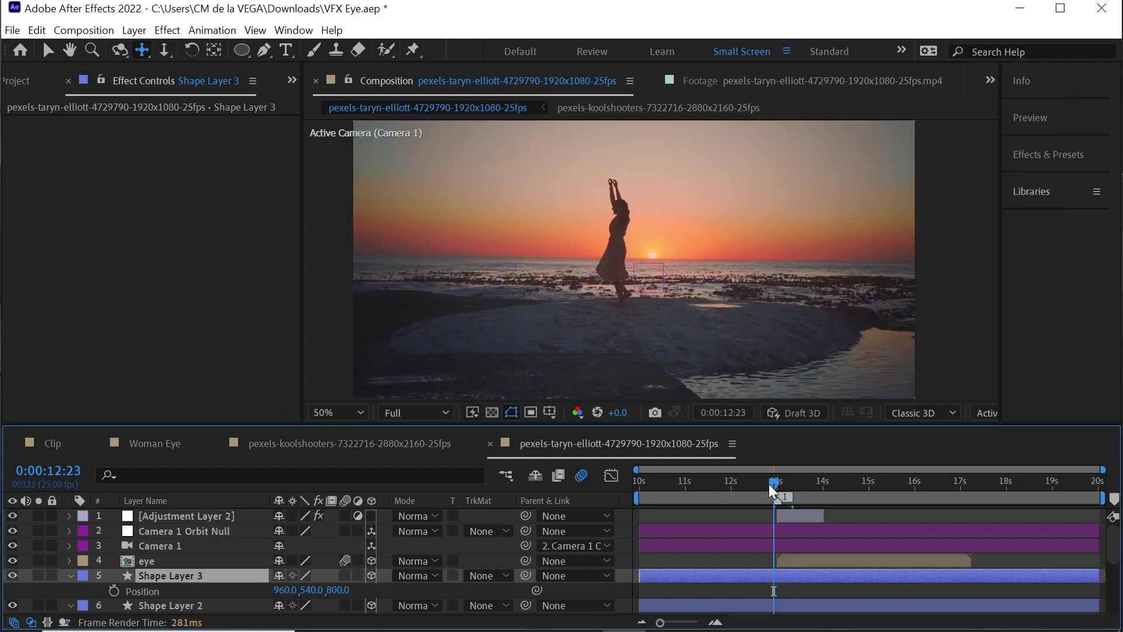
key("space")
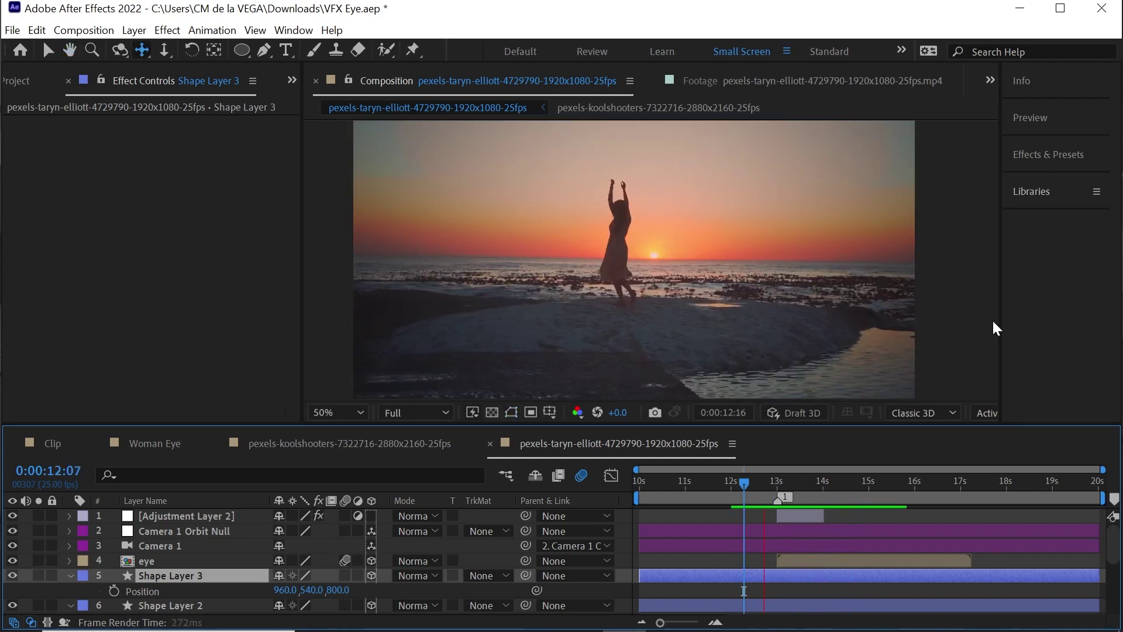
left_click_drag(803, 484, 794, 489)
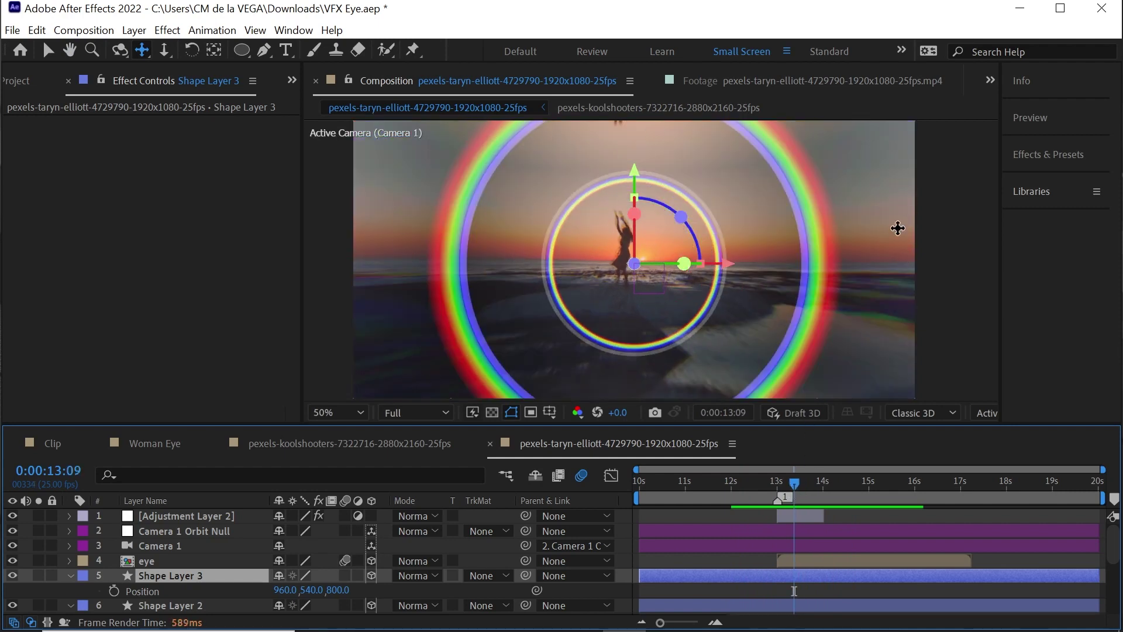
key("space")
key("space")
left_click(779, 480)
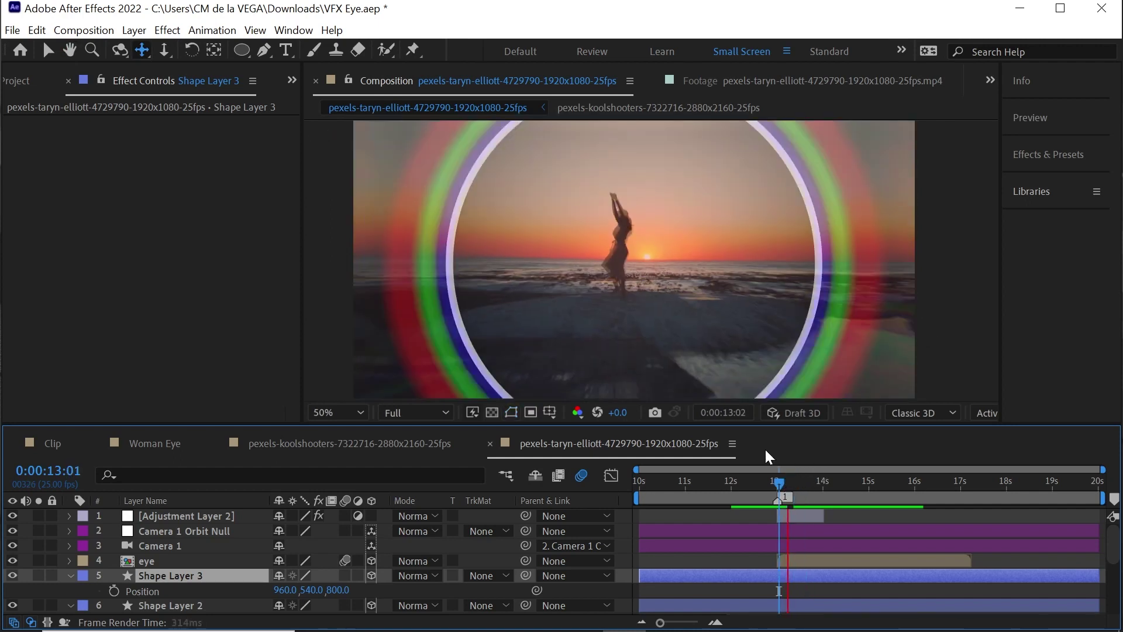
left_click(785, 481)
Open the finished Clip composition and preview its ring transition from just before 0:00:13:00
left_click(49, 443)
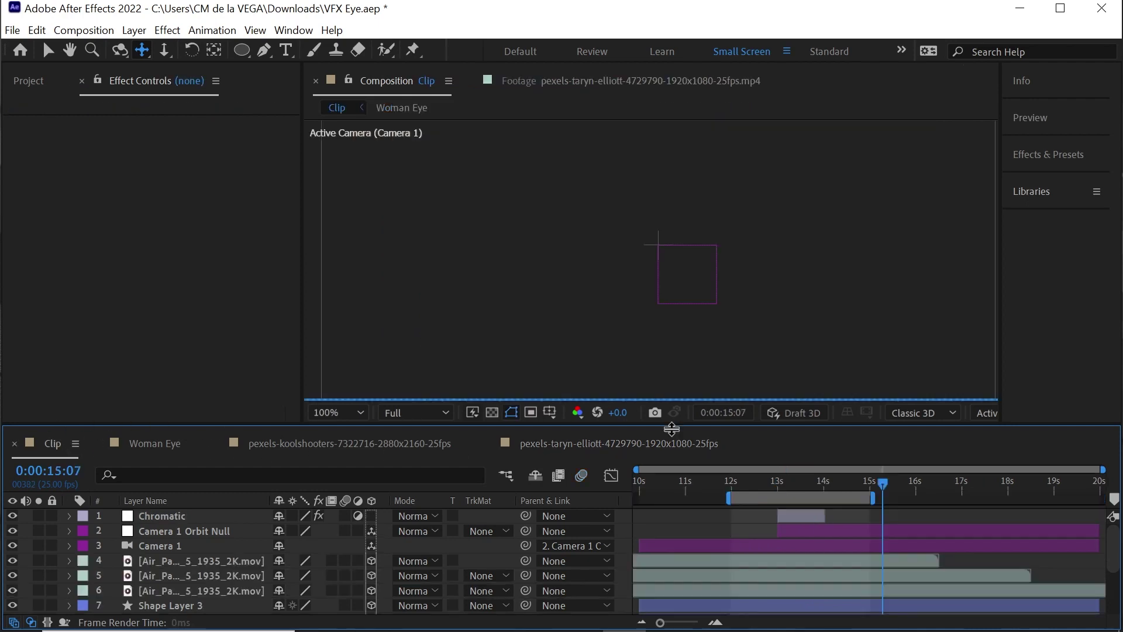
left_click(773, 481)
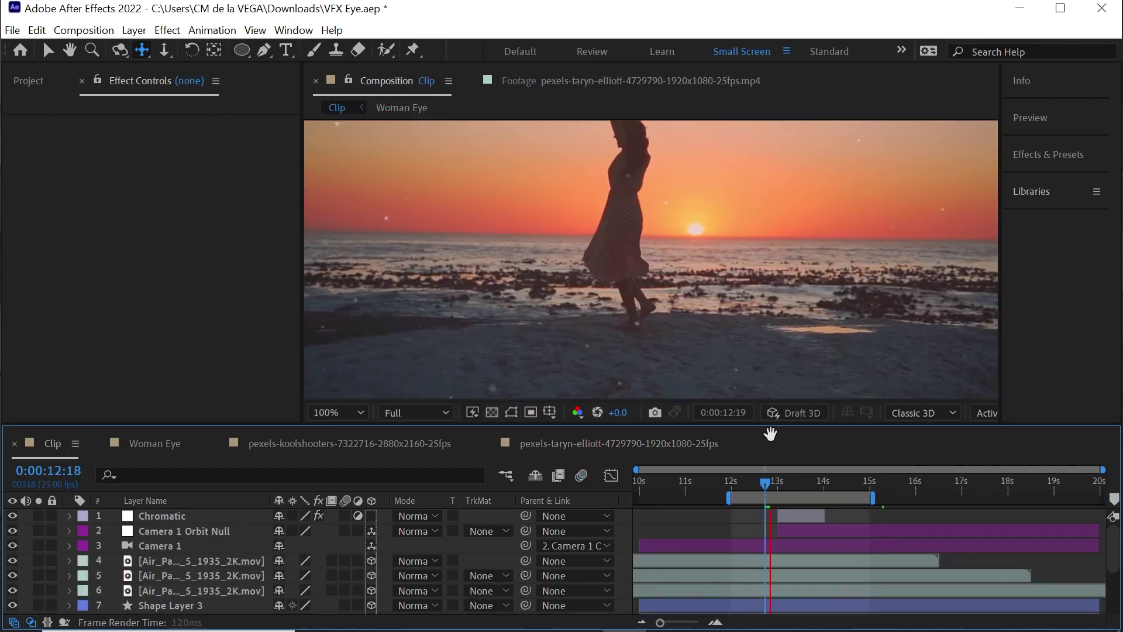
key("comma")
key("comma")
key("space")
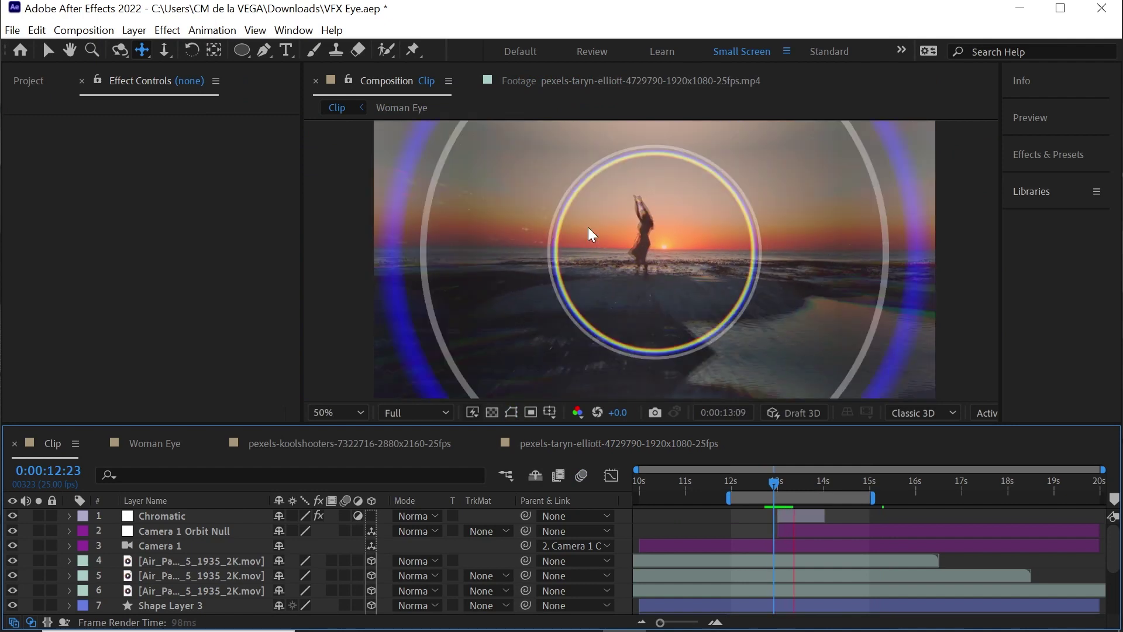
left_click(754, 489)
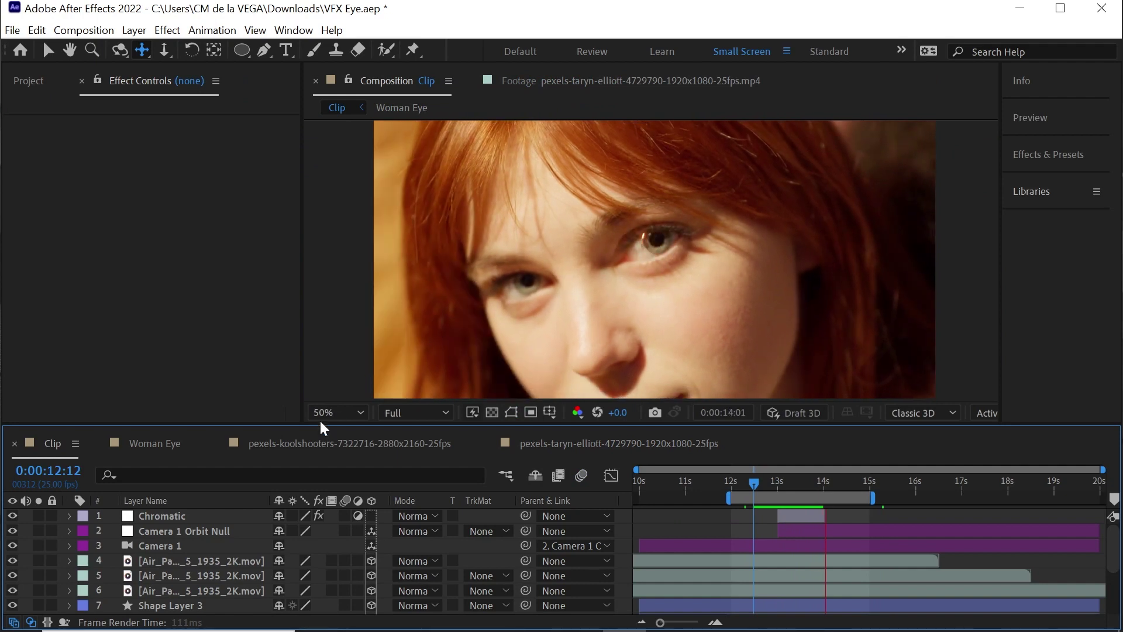
Open the Woman Eye composition and examine the Saber layer's effect settings and eye glow between 0:00:05:20 and 0:00:06:00
left_click(165, 444)
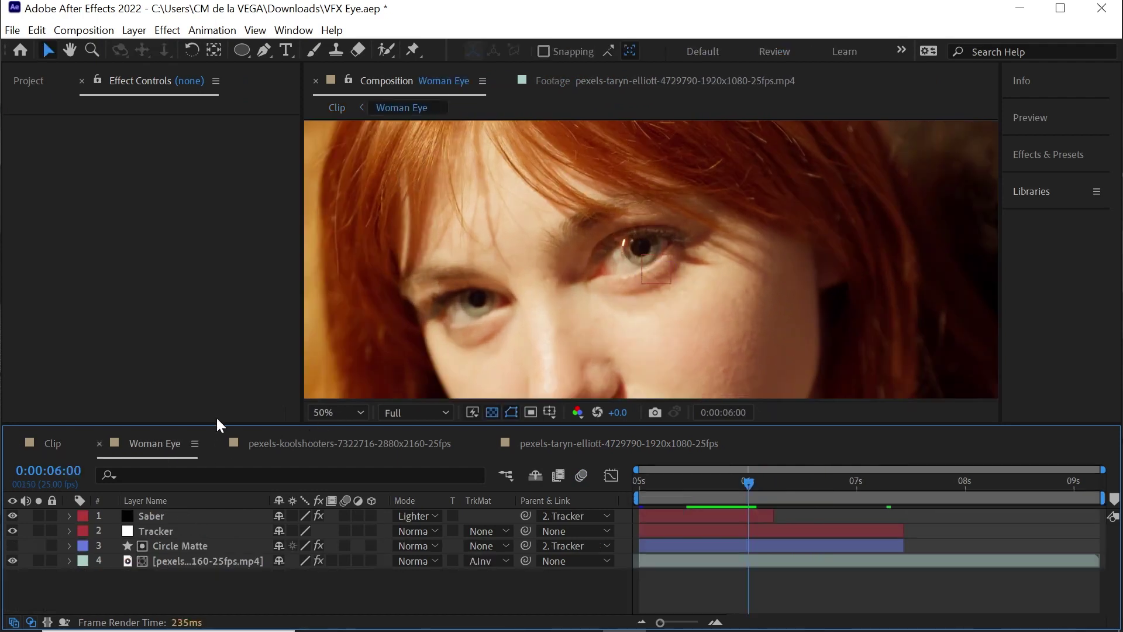
left_click(159, 516)
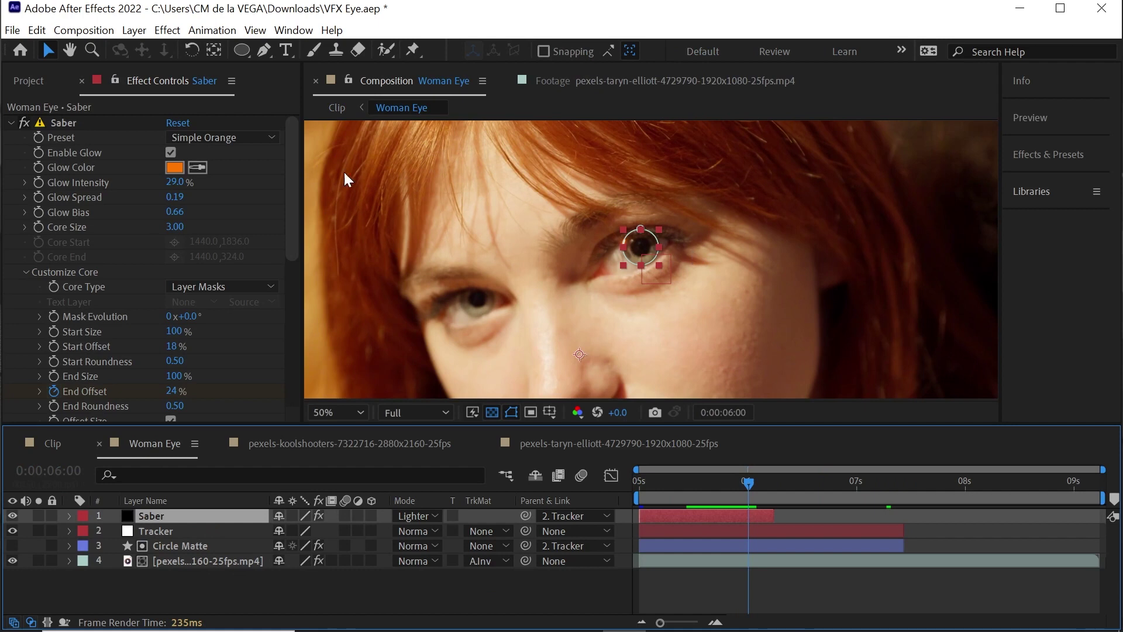
mouse_move(719, 482)
left_mouse_down()
mouse_move(775, 466)
mouse_move(696, 483)
mouse_move(728, 486)
left_mouse_up()
left_click(743, 467)
left_click(162, 517)
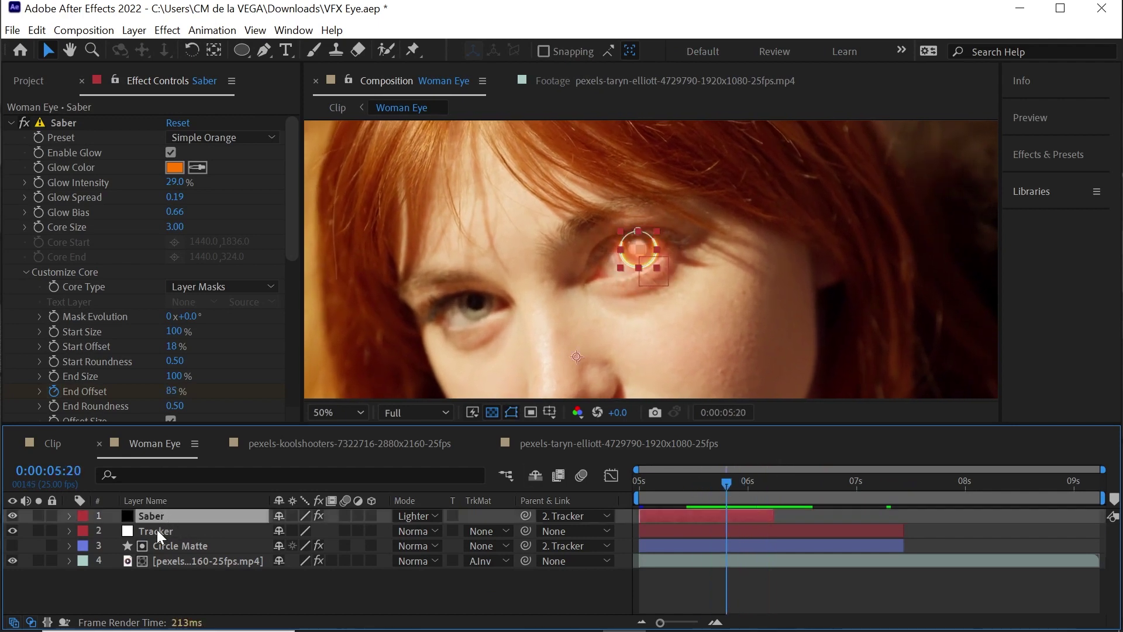
mouse_move(726, 486)
left_mouse_down()
mouse_move(682, 485)
mouse_move(732, 489)
left_mouse_up()
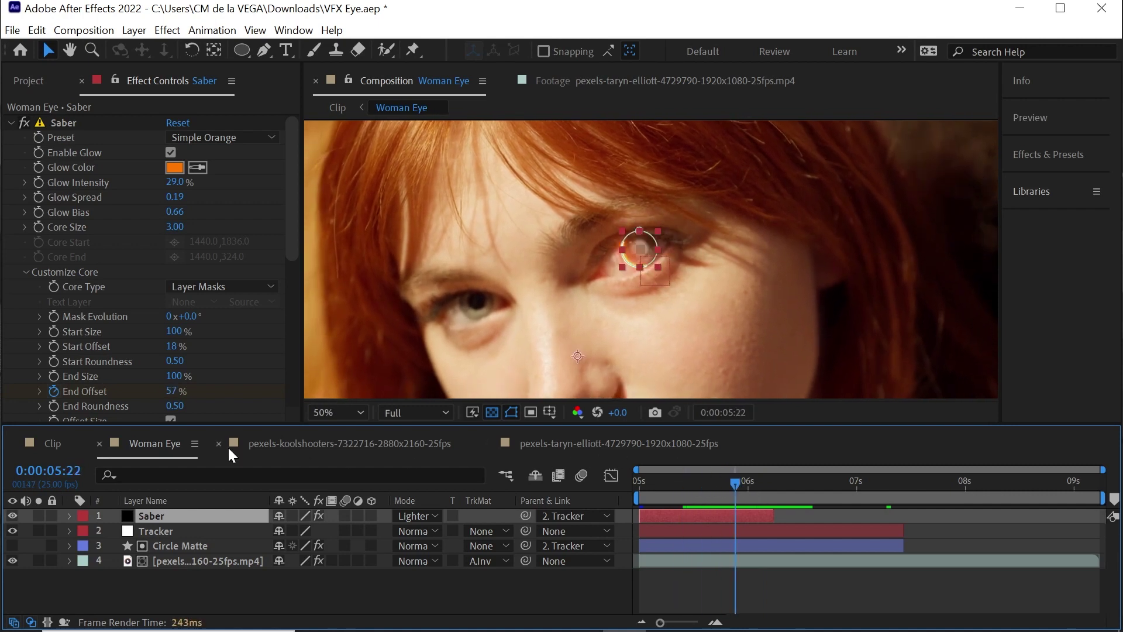
Return to the Clip composition and move the time to 0:00:12:01 to review the finished effect
left_click(52, 444)
left_click(737, 482)
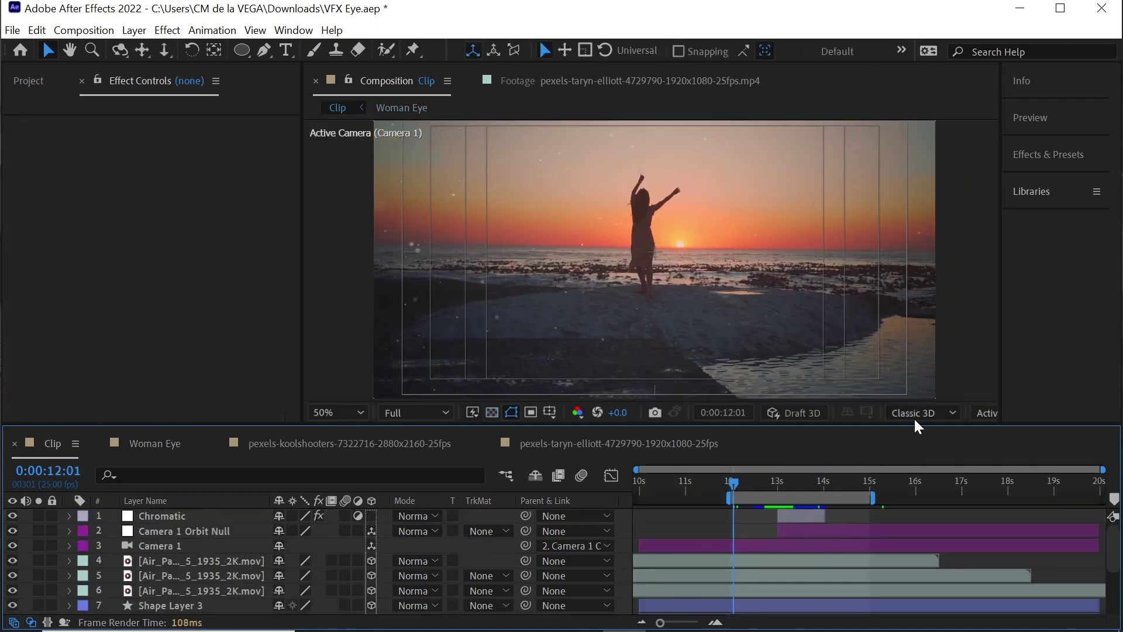